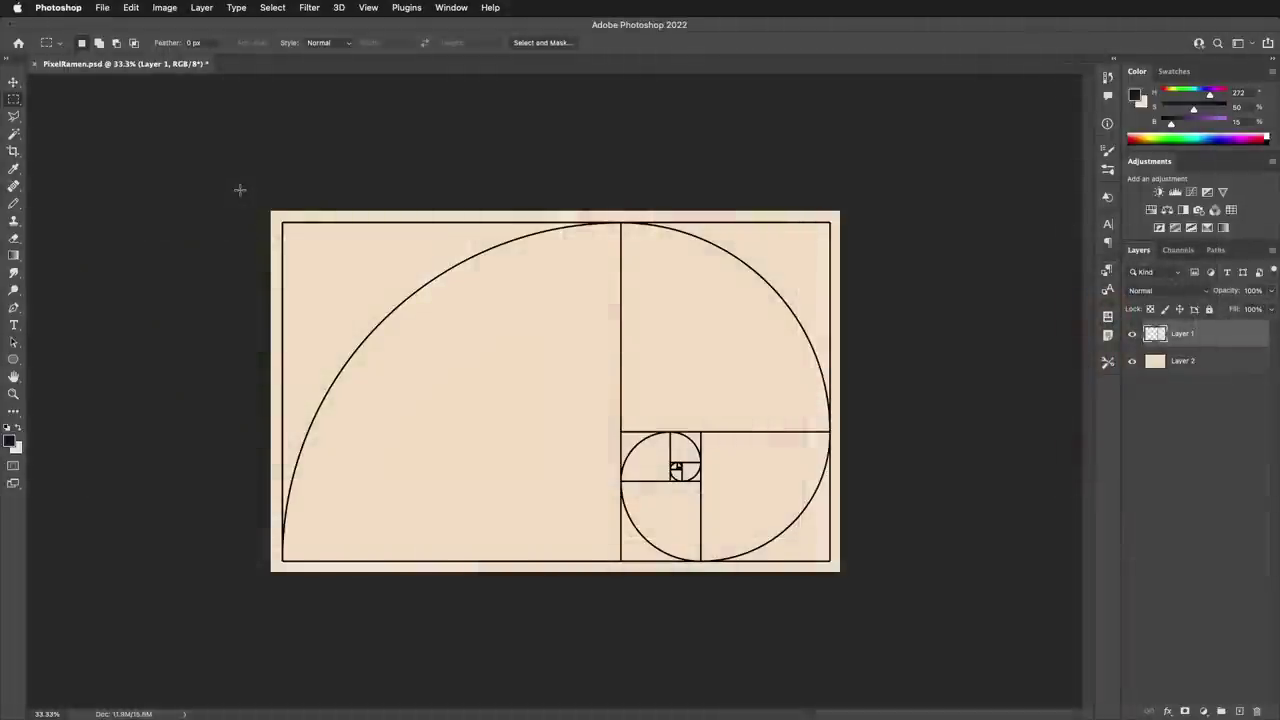
- Rotate the whole canvas with the golden spiral guide 90° clockwise
left_click(164, 8)
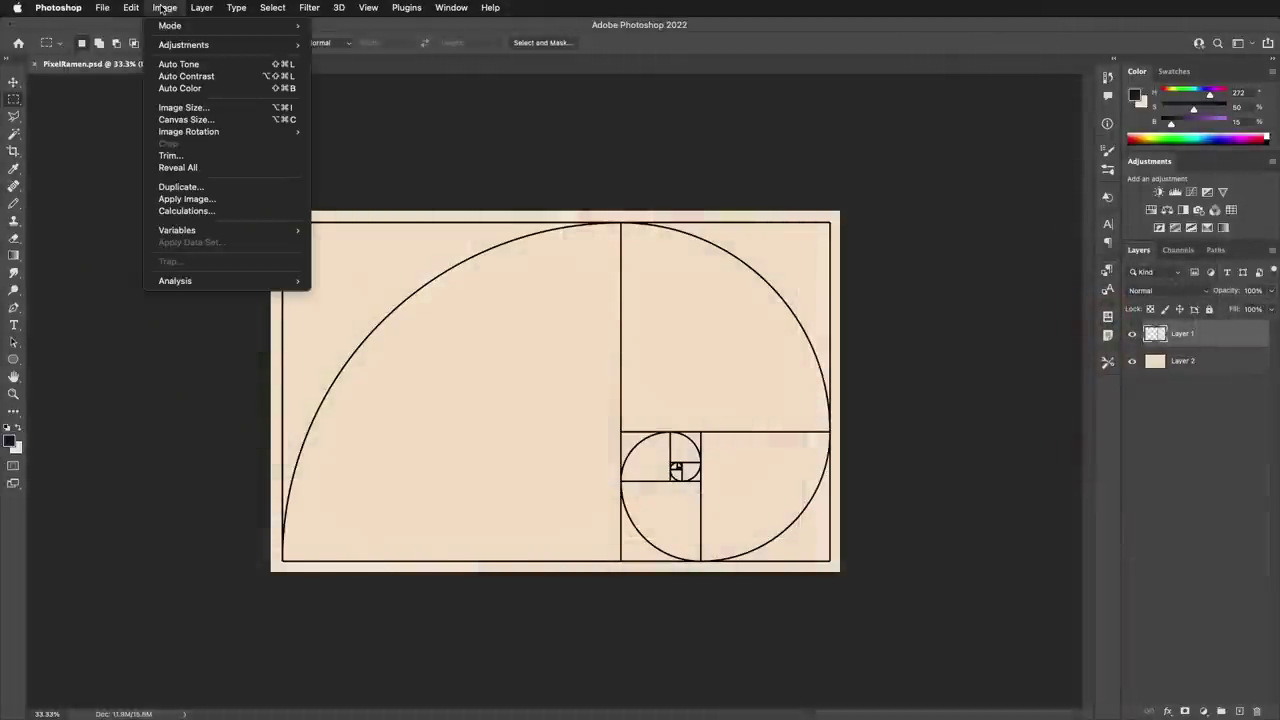
mouse_move(278, 132)
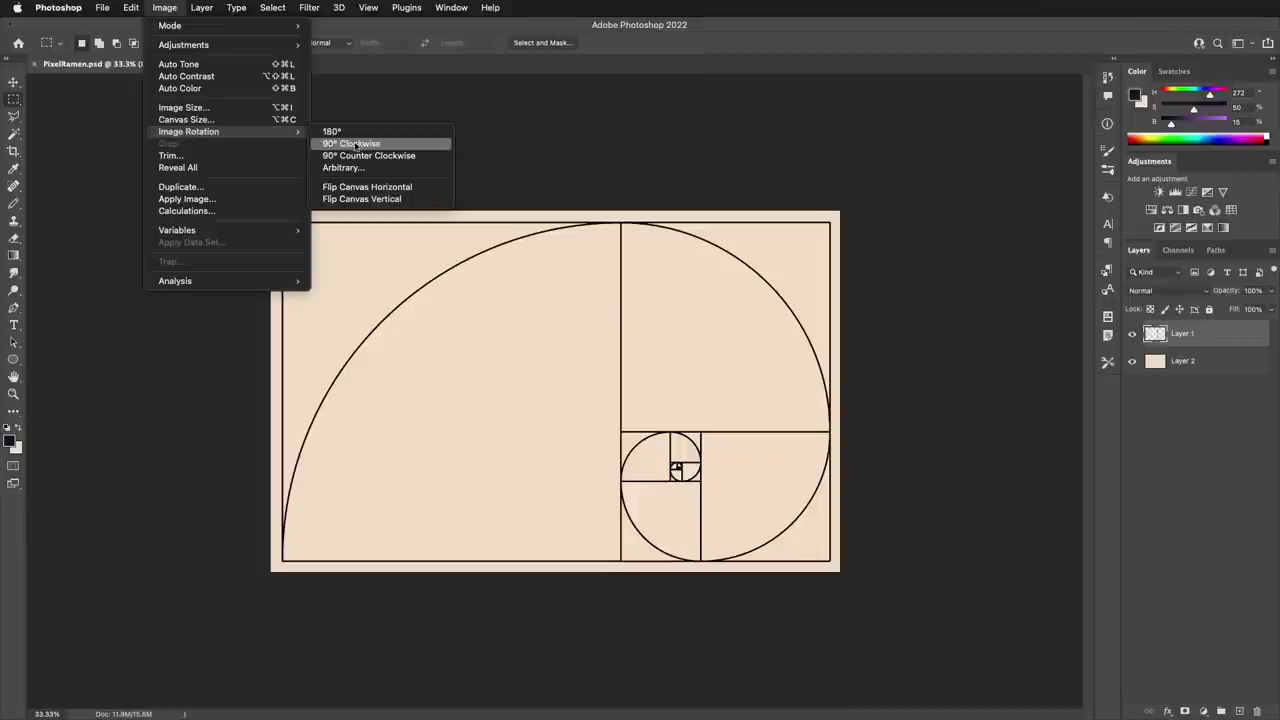
left_click(407, 147)
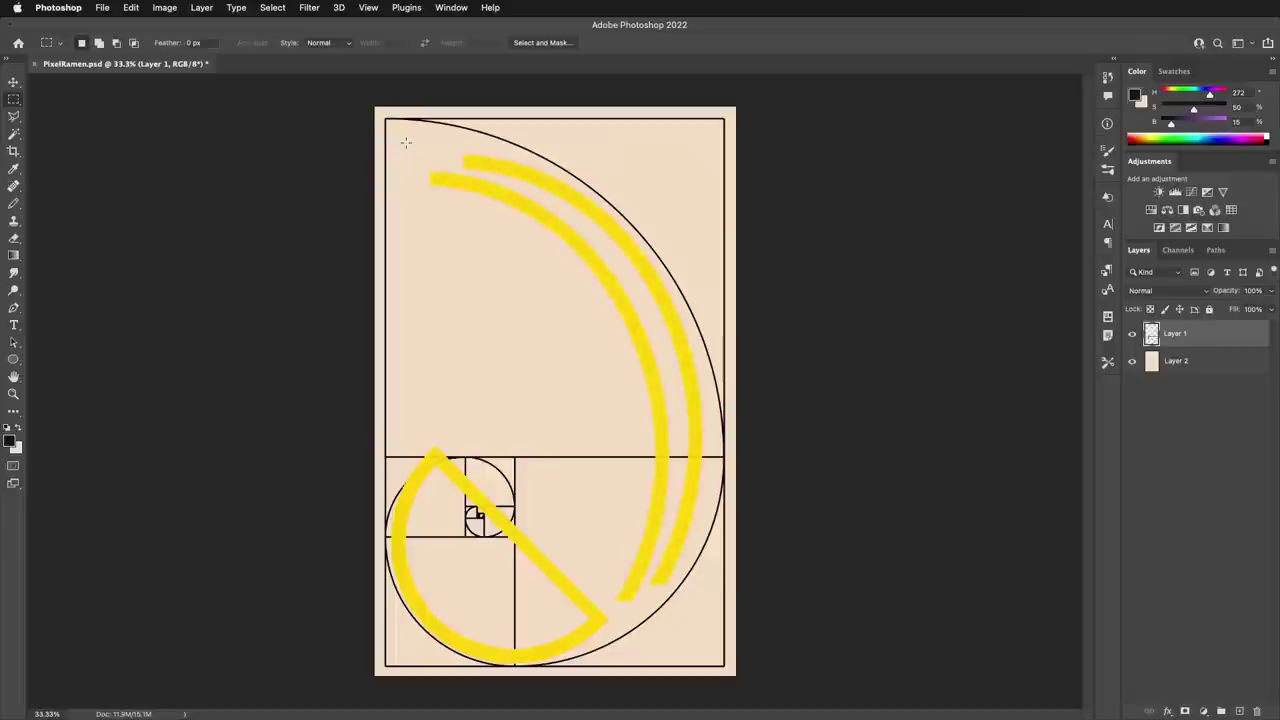
- Try a freehand pencil stroke in the guide's large upper square and undo it
key("b")
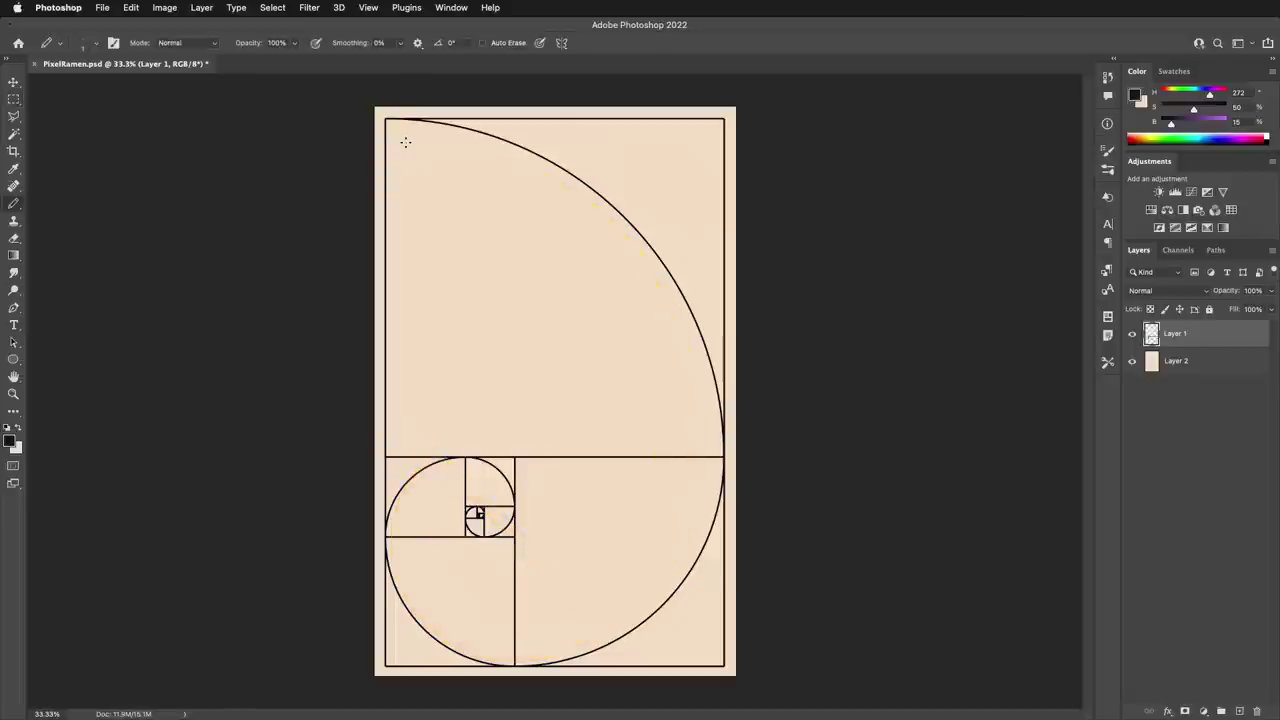
mouse_move(445, 199)
left_mouse_down()
mouse_move(517, 298)
mouse_move(552, 268)
mouse_move(593, 299)
mouse_move(626, 301)
mouse_move(511, 342)
left_mouse_up()
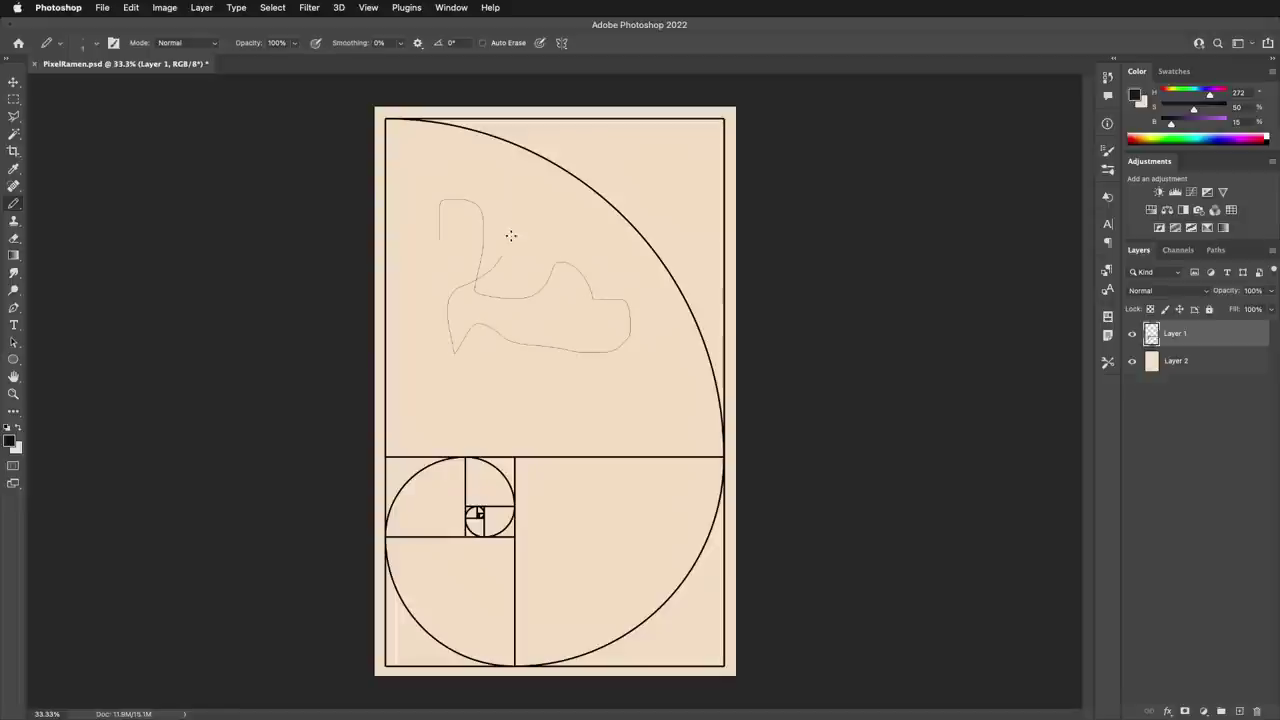
key("super+z")
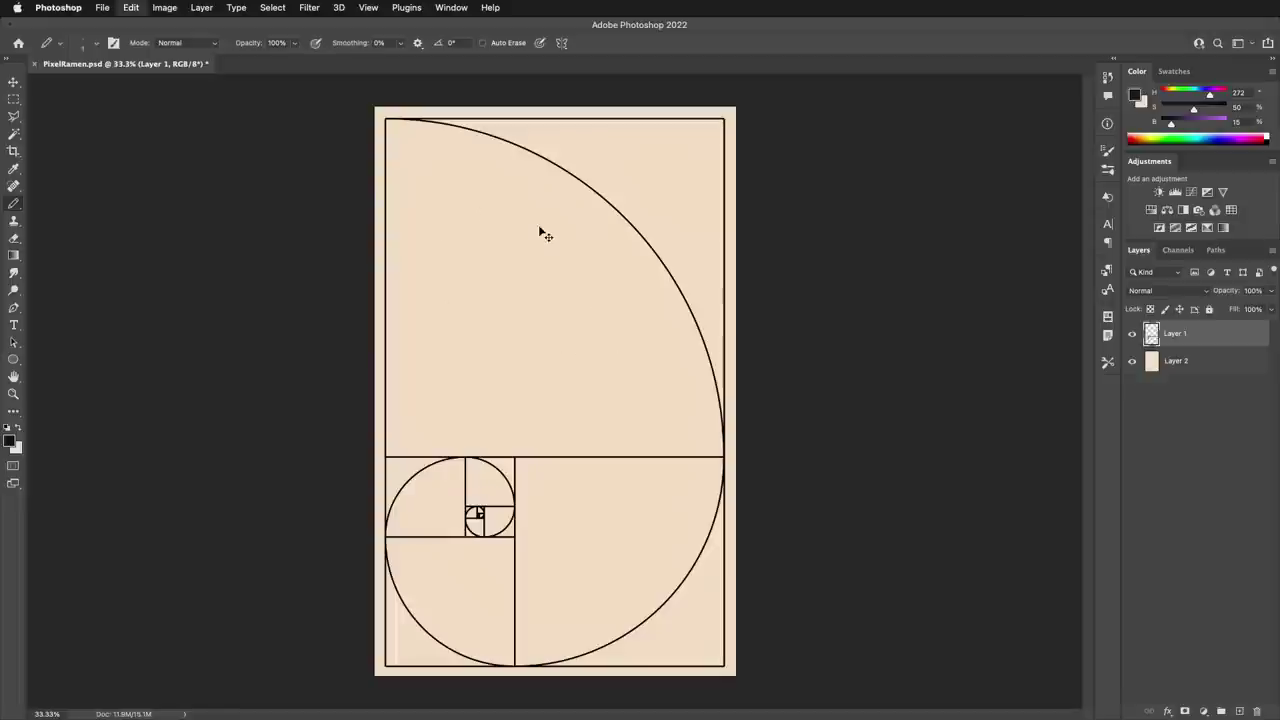
- Resize the image to a height of 100 pixels, keeping its proportions
left_click(165, 7)
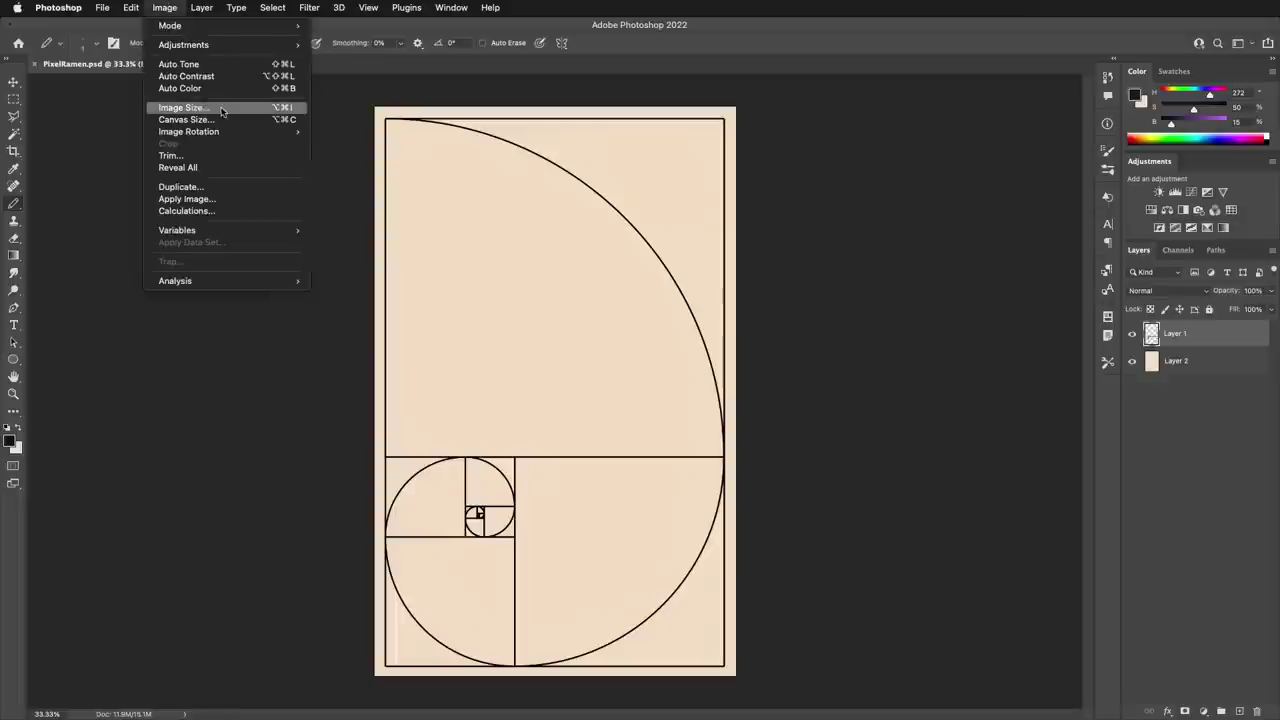
left_click(215, 110)
left_click_drag(508, 263, 486, 263)
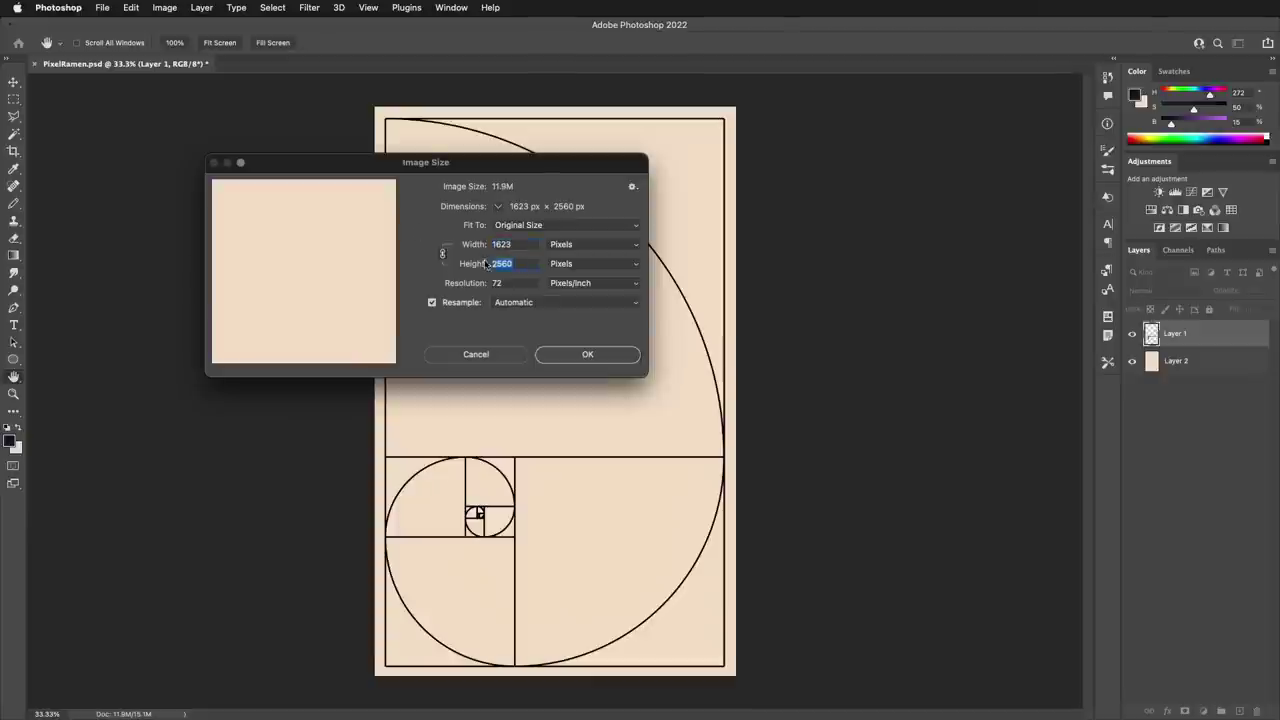
type("100")
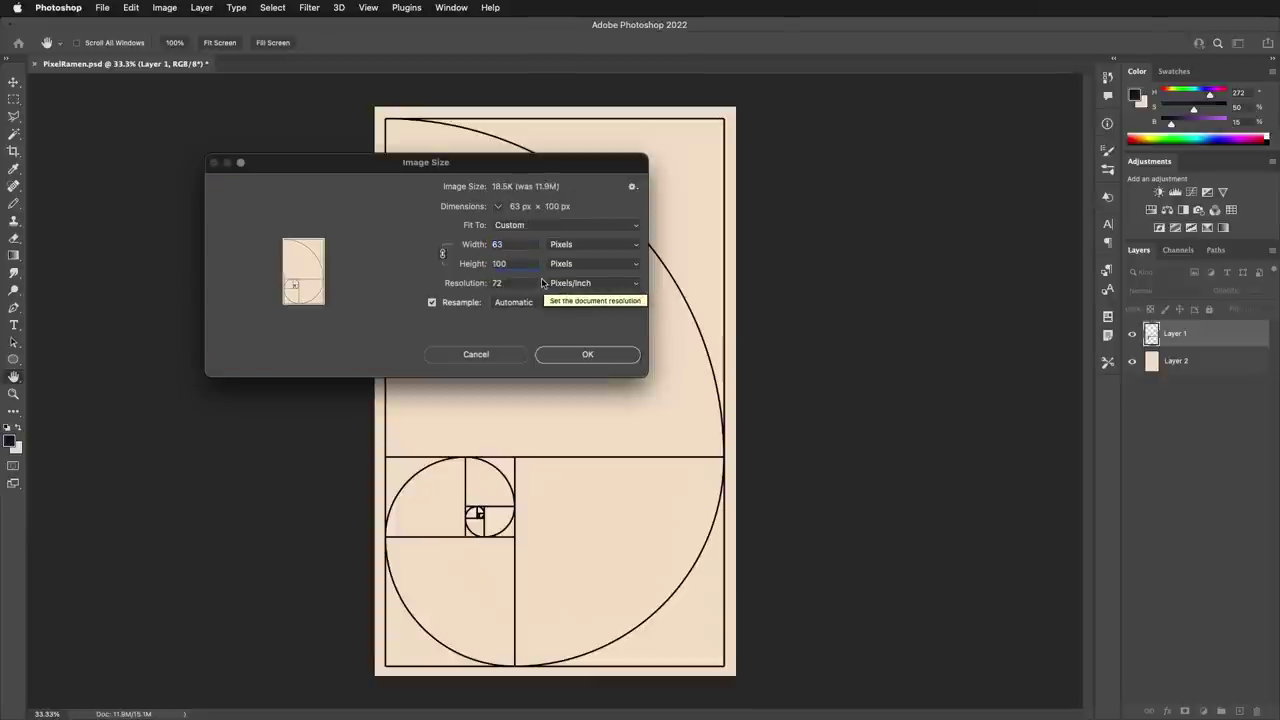
left_click(576, 354)
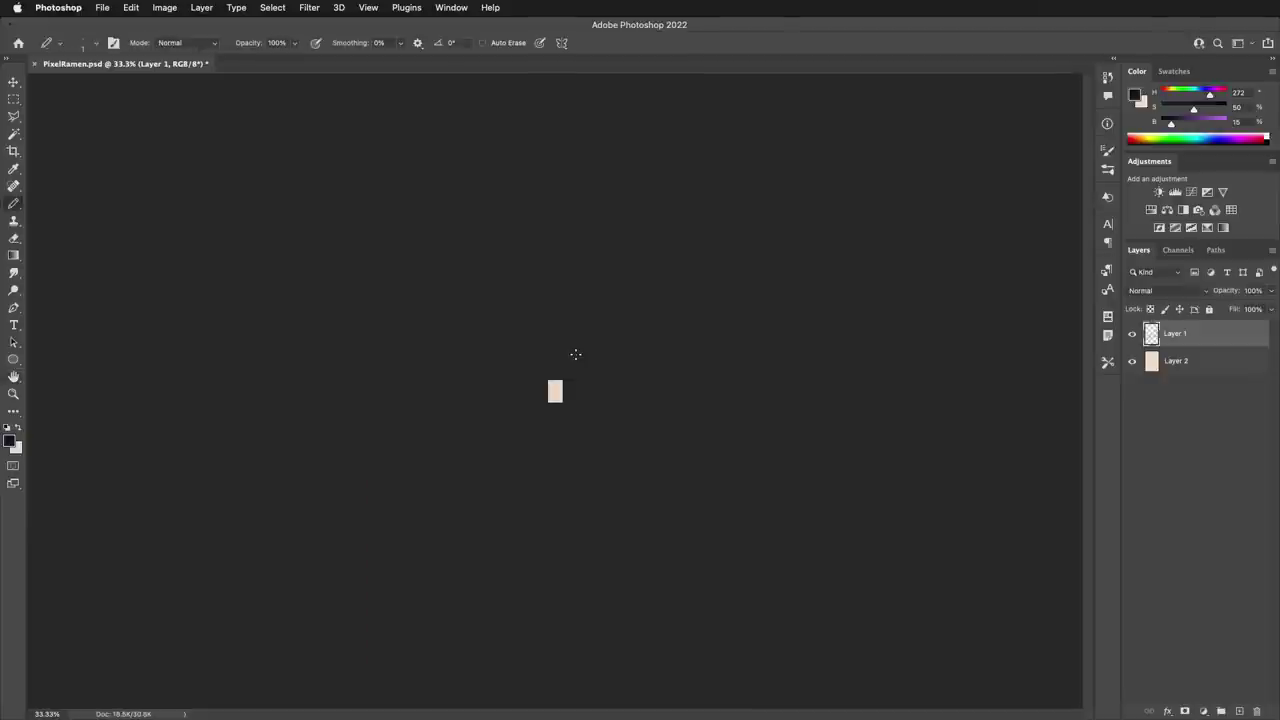
- Try a freehand pencil squiggle on the reduced image to test the pixelated line, and undo it
key("super+plus")
key("super+plus")
key("super+plus")
key("super+plus")
key("super+plus")
key("super+plus")
key("super+plus")
key("super+plus")
key("super+plus")
key("super+plus")
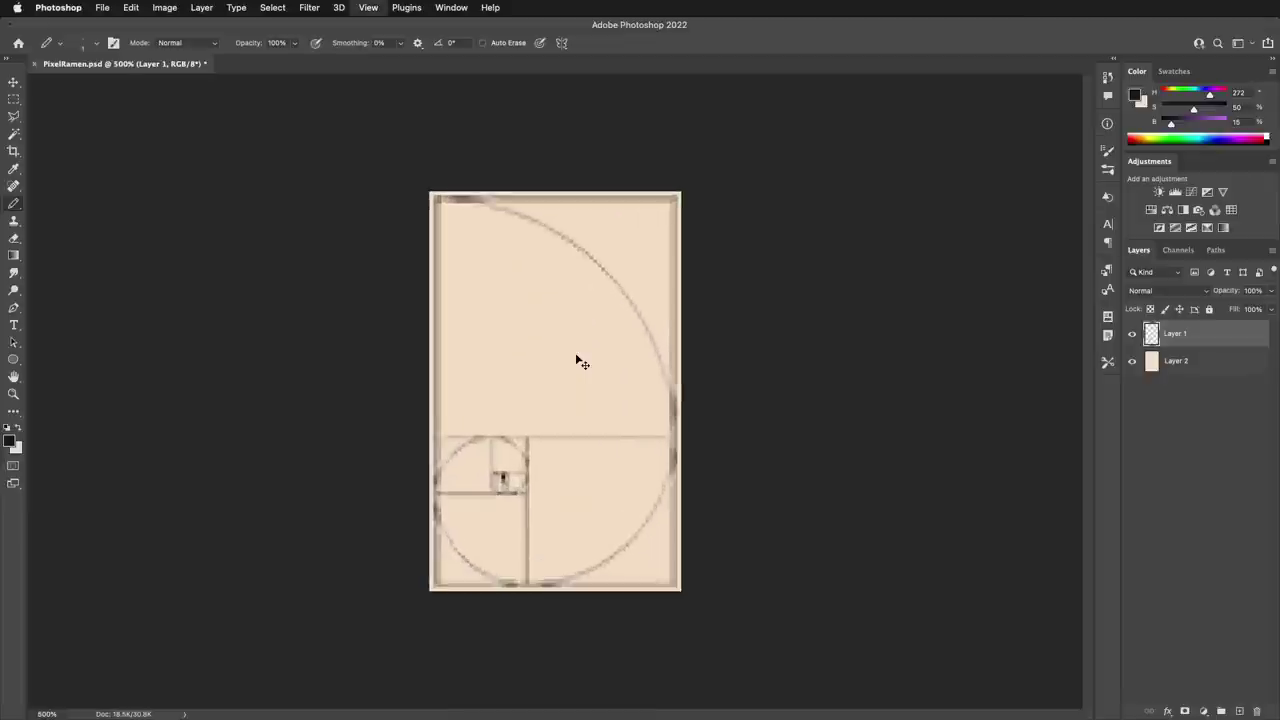
mouse_move(575, 355)
left_mouse_down()
mouse_move(517, 325)
mouse_move(535, 298)
mouse_move(572, 329)
mouse_move(596, 320)
mouse_move(551, 267)
mouse_move(495, 307)
mouse_move(542, 357)
mouse_move(580, 357)
mouse_move(591, 311)
mouse_move(561, 257)
mouse_move(558, 211)
mouse_move(625, 225)
mouse_move(580, 398)
mouse_move(527, 379)
left_mouse_up()
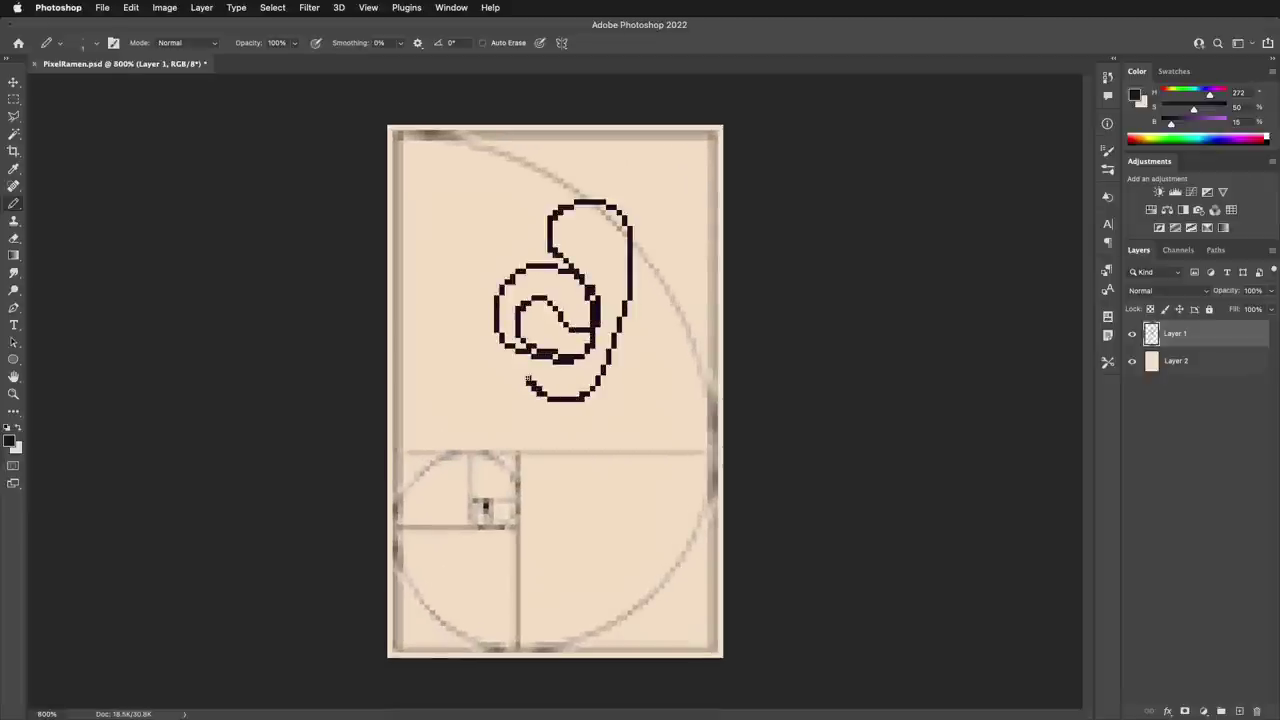
key("super+z")
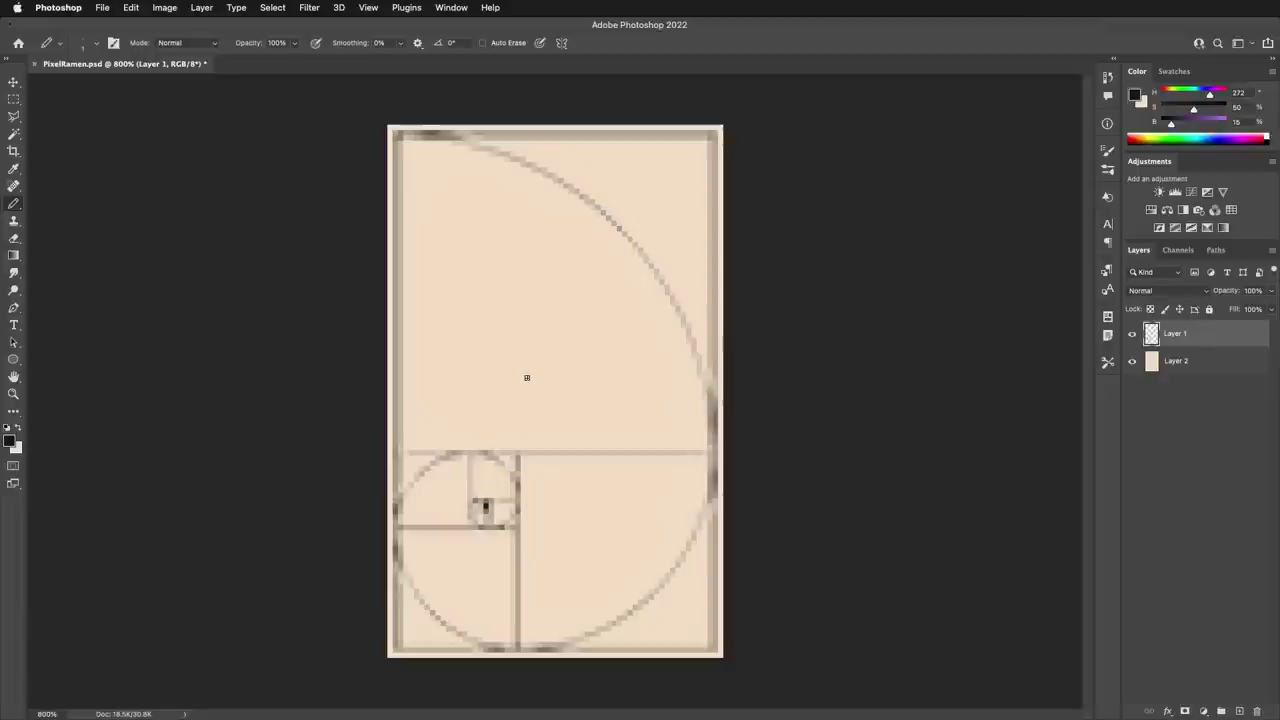
key("super+minus")
key("super+minus")
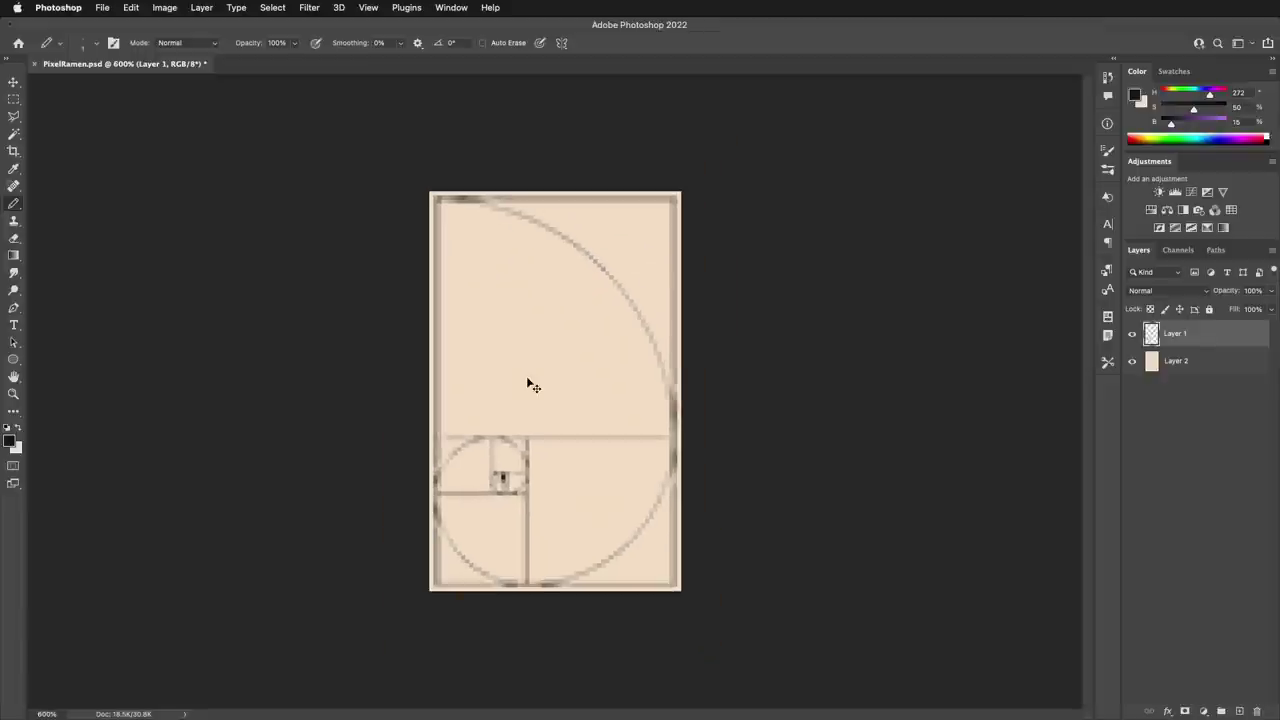
- Extend the canvas to a 150-pixel square around the guide and fill Layer 2 with the beige background colour
left_click(166, 8)
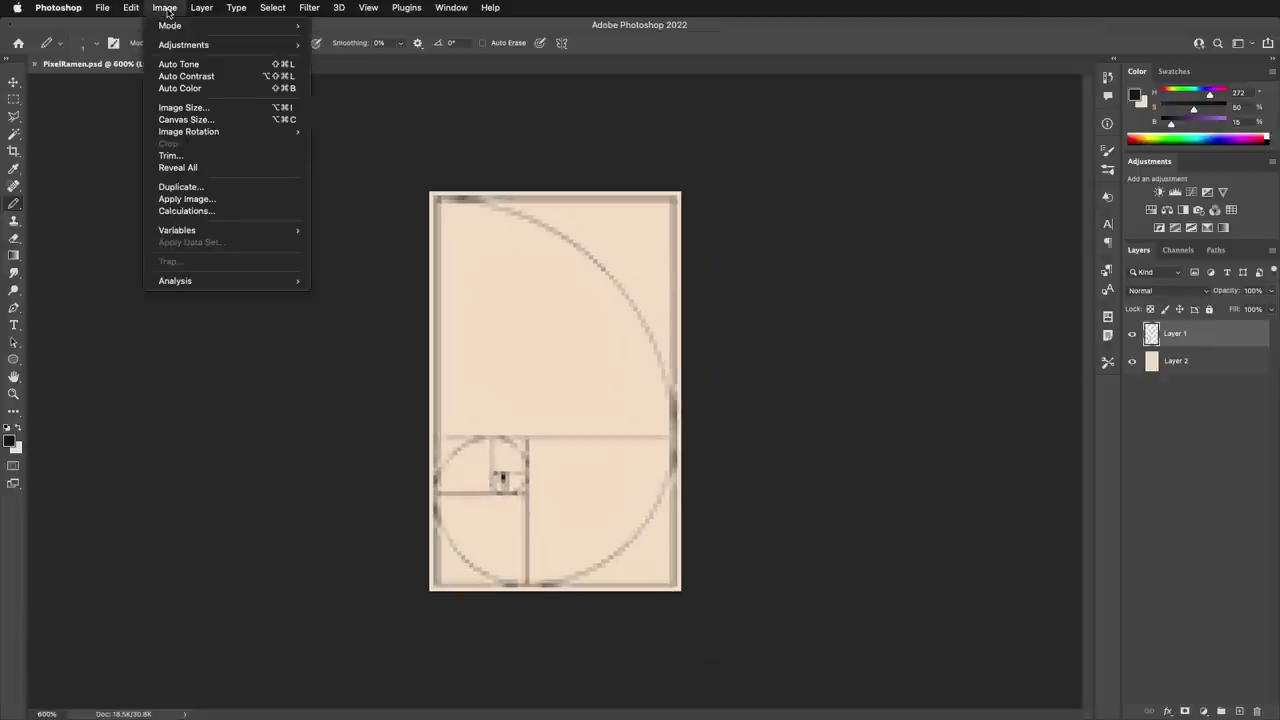
left_click(218, 120)
type("150")
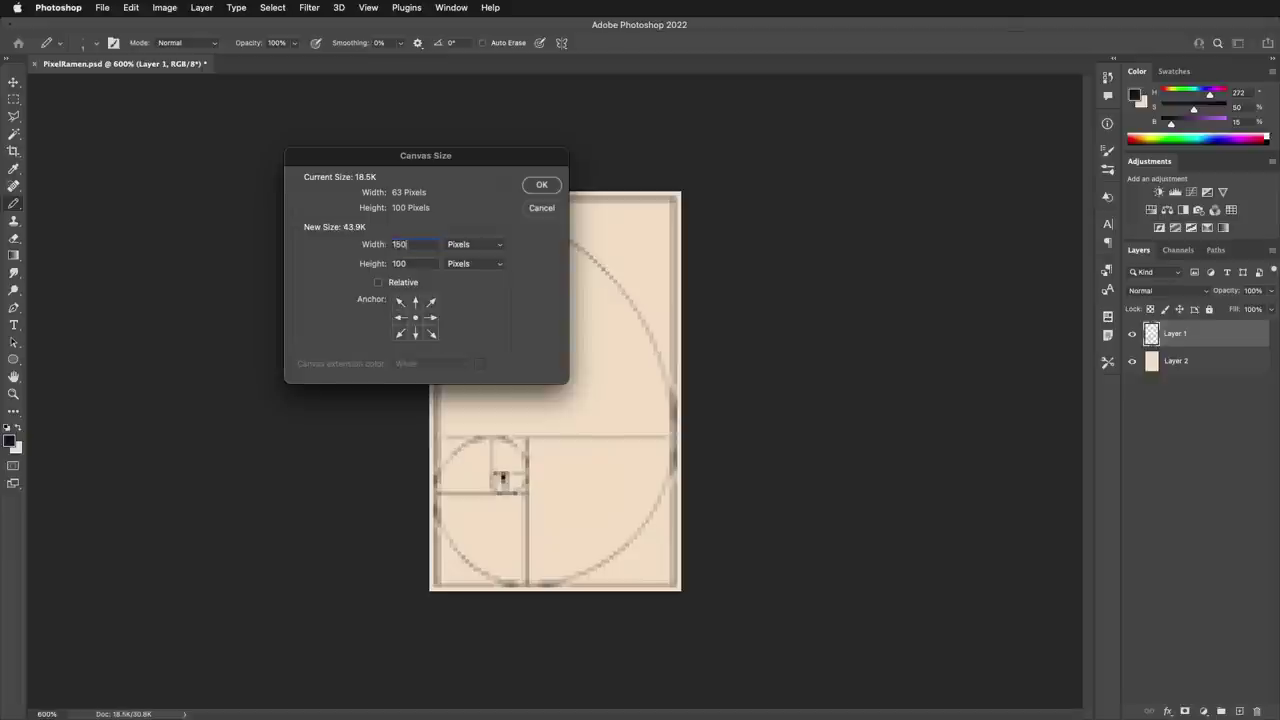
left_click(541, 186)
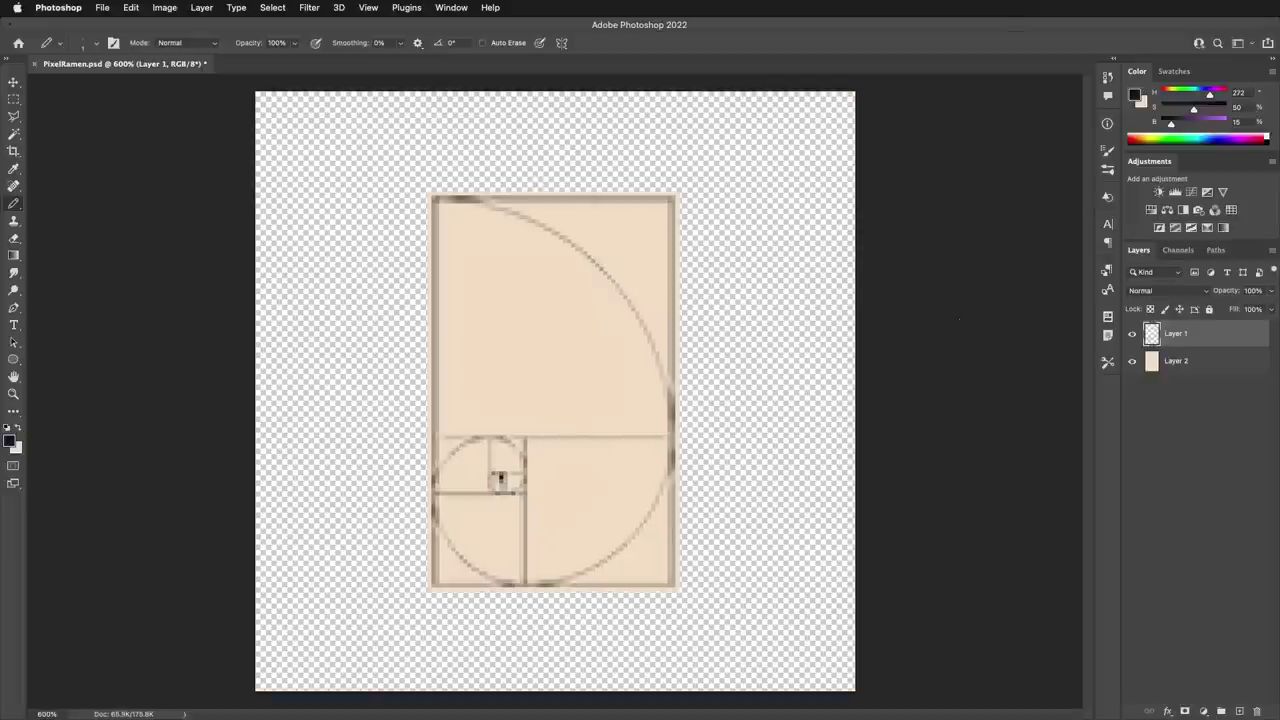
left_click(1172, 362)
key("ctrl+BackSpace")
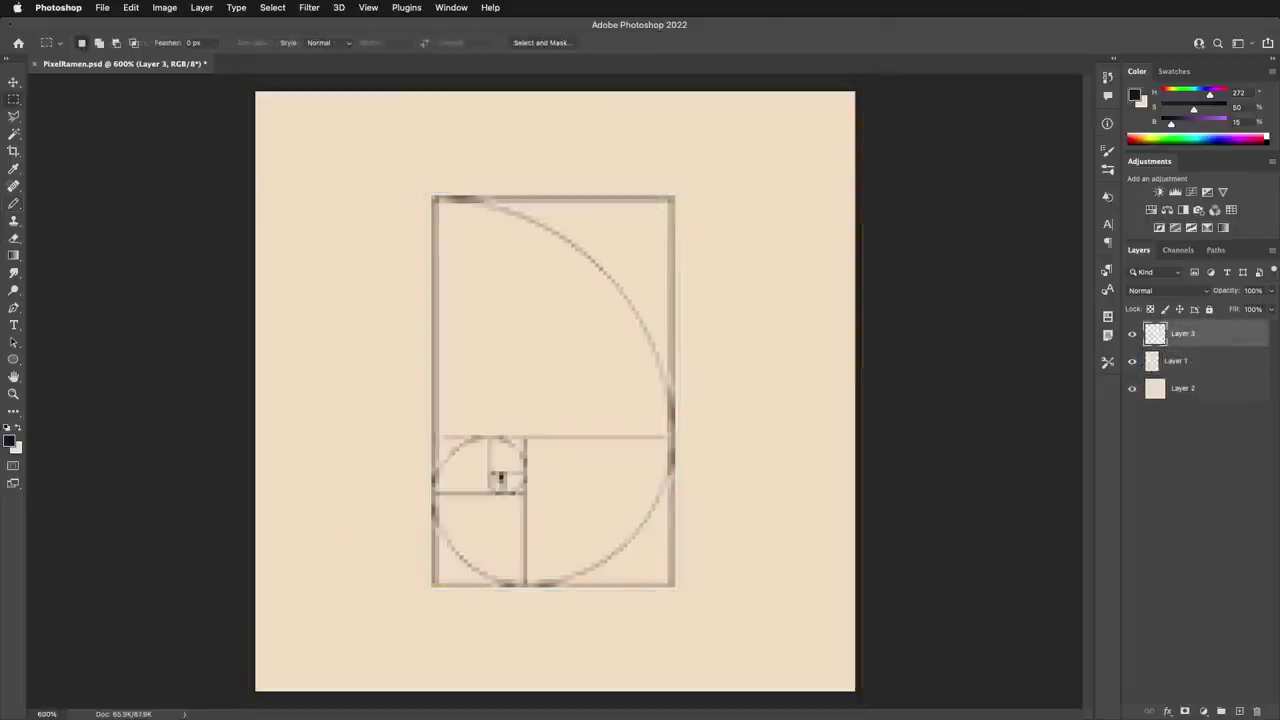
- Paint a large solid dark oval on Layer 3 with an enlarged pencil, filling the lower-left part of the spiral guide
key("b")
key("bracketright")
key("bracketright")
key("bracketright")
key("bracketright")
key("bracketright")
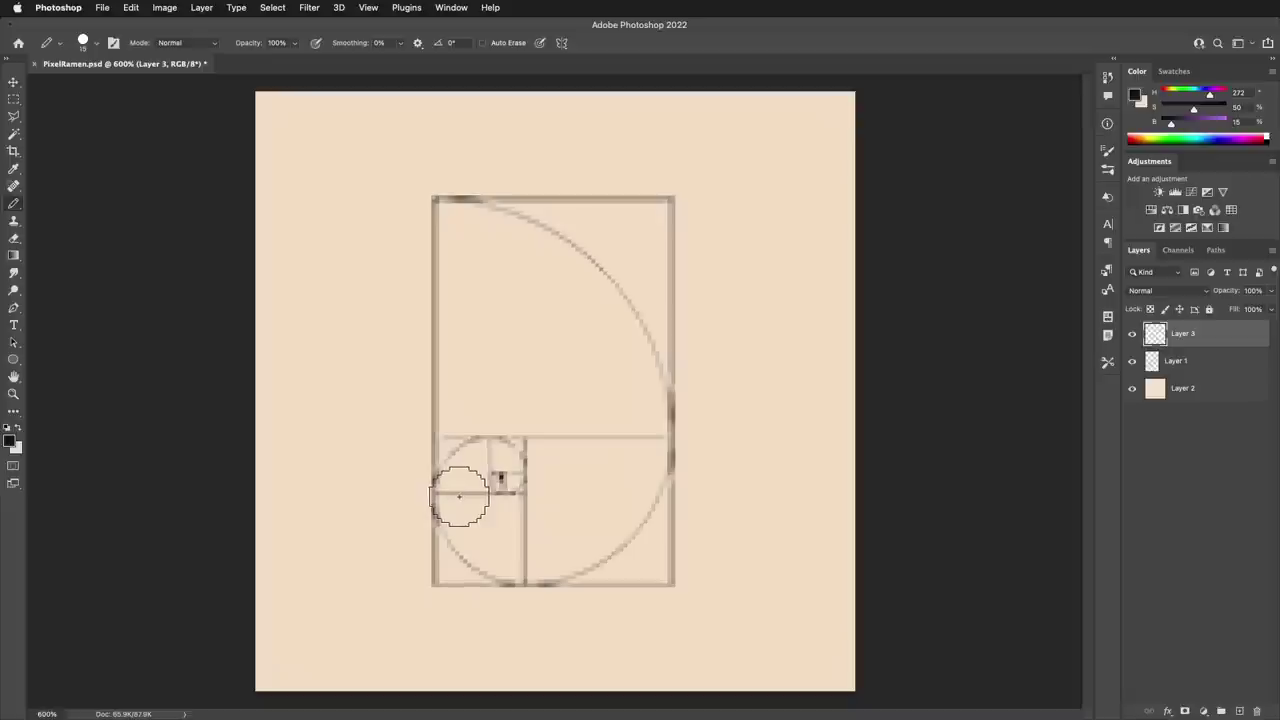
mouse_move(452, 488)
left_mouse_down()
mouse_move(457, 535)
mouse_move(508, 566)
mouse_move(588, 550)
mouse_move(470, 452)
mouse_move(582, 502)
mouse_move(491, 508)
mouse_move(486, 449)
mouse_move(497, 449)
mouse_move(451, 497)
mouse_move(457, 521)
left_mouse_up()
- Paint a curved dark band along the spiral's outer arc, thickening downward and bending back into the oval
key("bracketleft")
key("bracketleft")
key("bracketleft")
key("bracketleft")
key("bracketleft")
key("bracketleft")
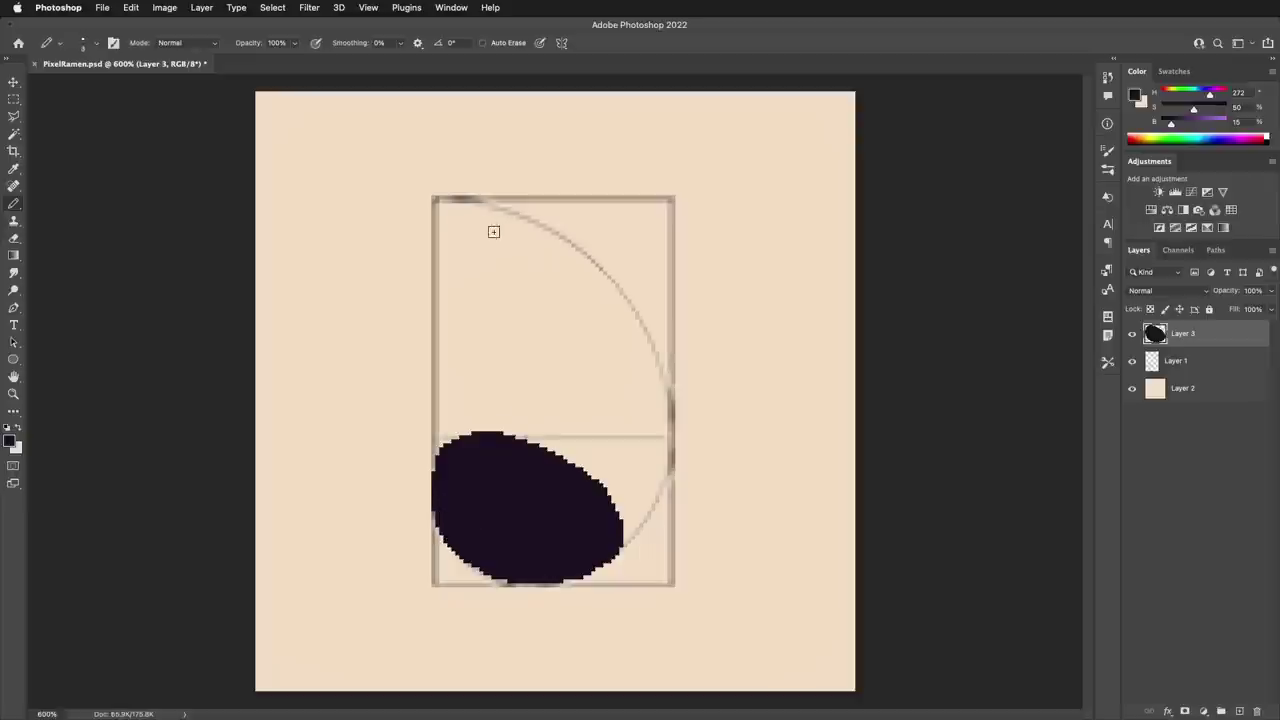
key("bracketright")
mouse_move(482, 205)
left_mouse_down()
mouse_move(532, 217)
mouse_move(650, 322)
left_mouse_up()
key("super+z")
mouse_move(486, 203)
left_mouse_down()
mouse_move(554, 229)
mouse_move(662, 369)
mouse_move(653, 457)
left_mouse_up()
key("super+z")
mouse_move(660, 370)
left_mouse_down()
mouse_move(636, 518)
mouse_move(642, 397)
mouse_move(499, 444)
mouse_move(512, 470)
mouse_move(497, 399)
mouse_move(642, 360)
mouse_move(617, 292)
mouse_move(579, 251)
mouse_move(592, 281)
left_mouse_up()
key("super+z")
key("bracketright")
key("bracketright")
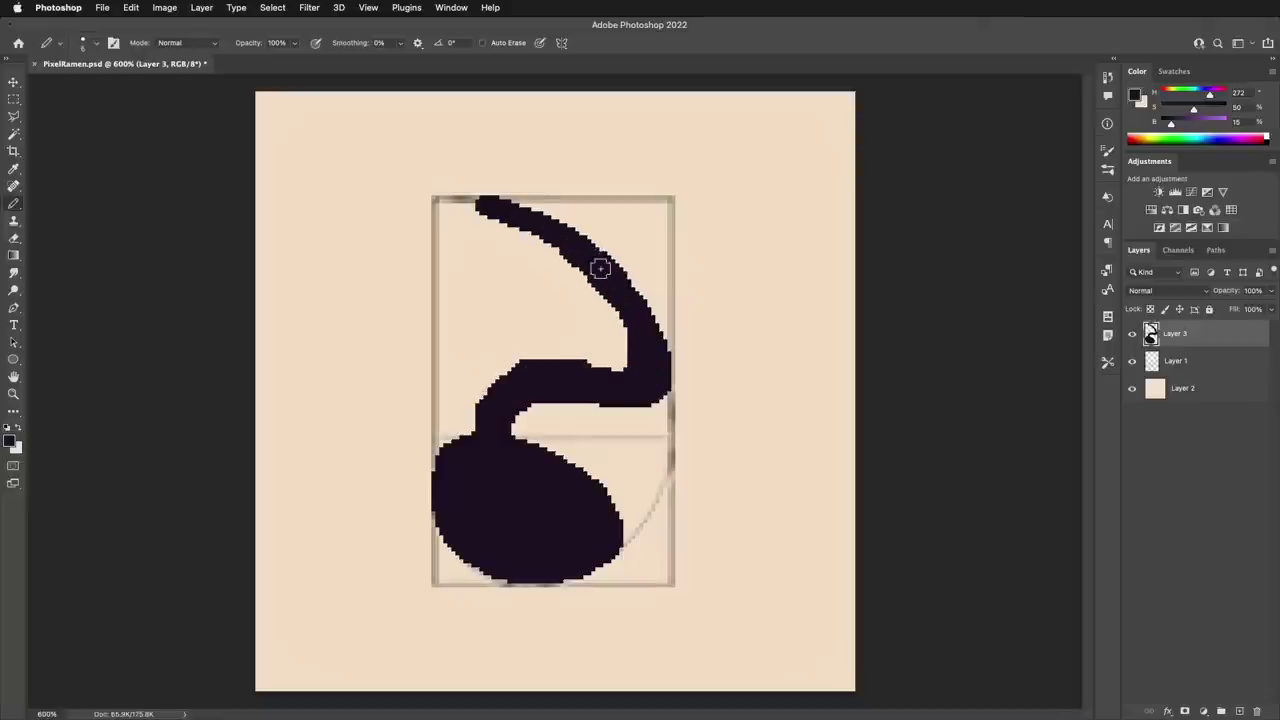
- Thicken and round the band's lower bend with the pencil and smooth the upper arc's inner edge with the eraser
mouse_move(628, 401)
left_mouse_down()
mouse_move(571, 378)
mouse_move(483, 398)
mouse_move(463, 444)
mouse_move(516, 366)
mouse_move(607, 408)
mouse_move(612, 353)
mouse_move(626, 346)
mouse_move(566, 401)
left_mouse_up()
key("e")
key("b")
key("e")
left_click_drag(575, 268, 560, 252)
key("b")
key("bracketleft")
key("bracketleft")
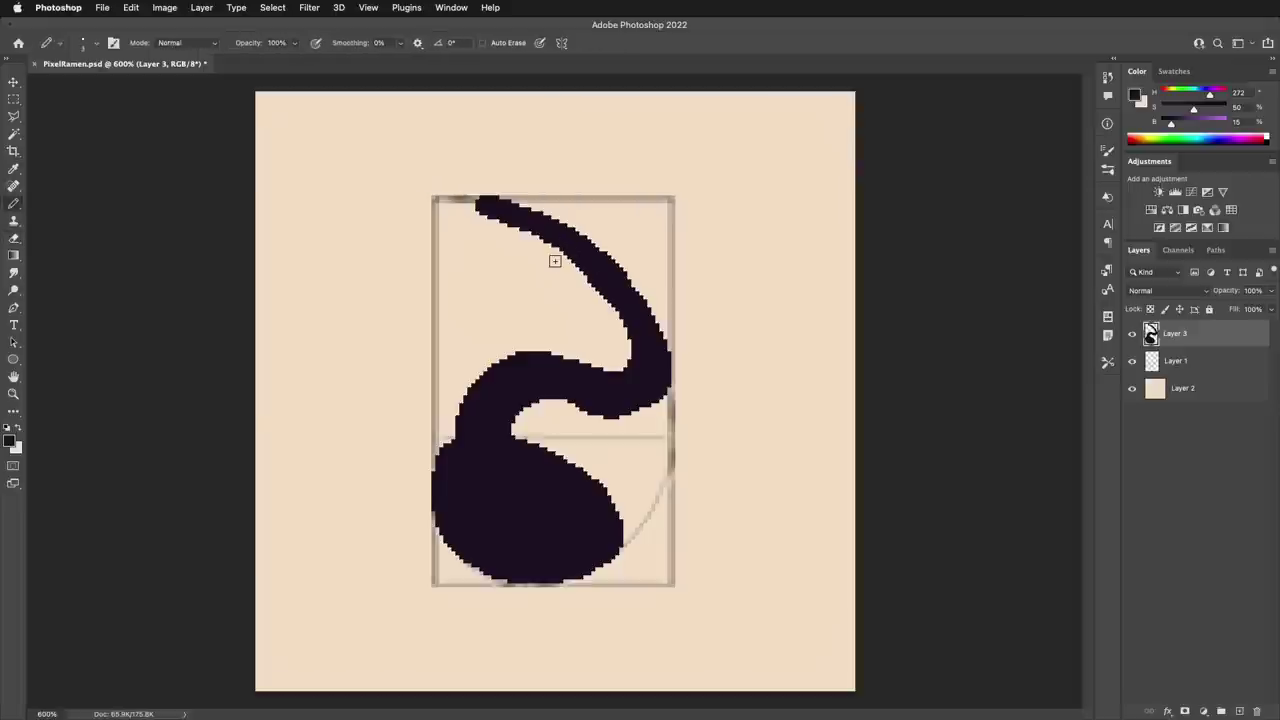
- Paint a small dark shape between the oval and the guide's right edge, leaving a thin gap beside the oval
mouse_move(620, 488)
left_mouse_down()
mouse_move(653, 421)
mouse_move(659, 494)
mouse_move(633, 519)
mouse_move(614, 481)
mouse_move(616, 463)
mouse_move(633, 469)
mouse_move(646, 453)
mouse_move(602, 478)
left_mouse_up()
key("e")
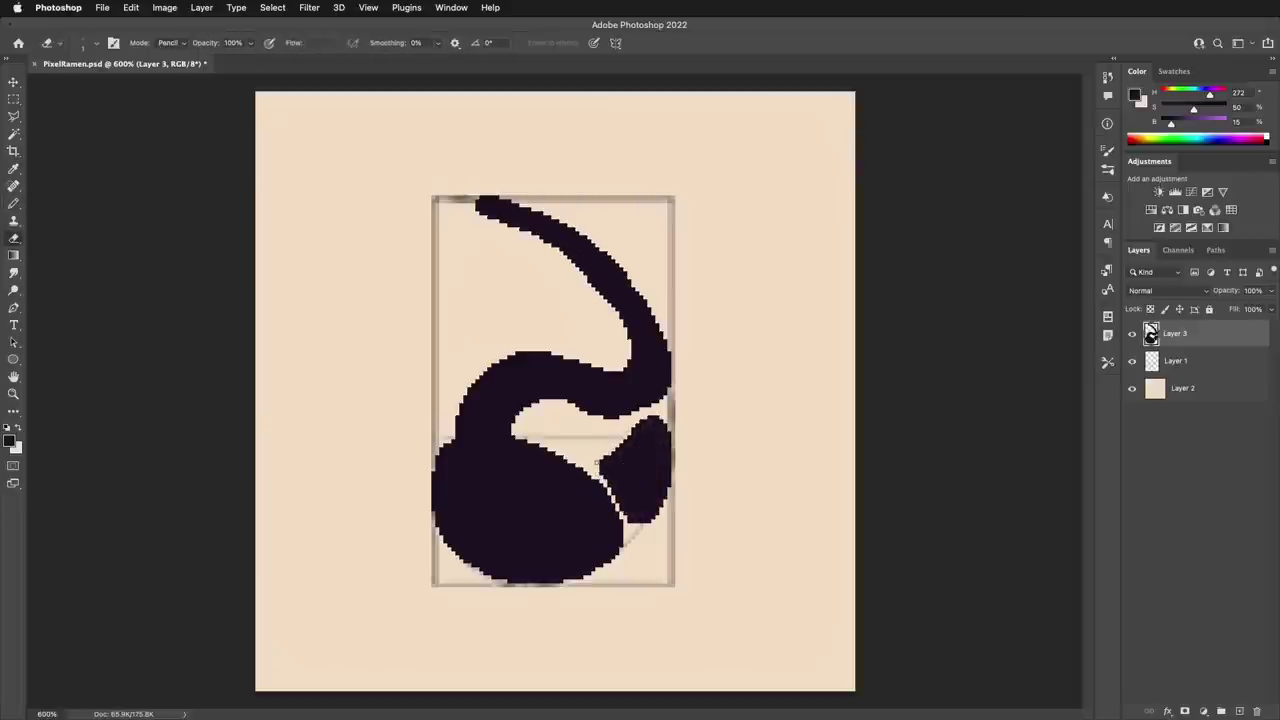
key("b")
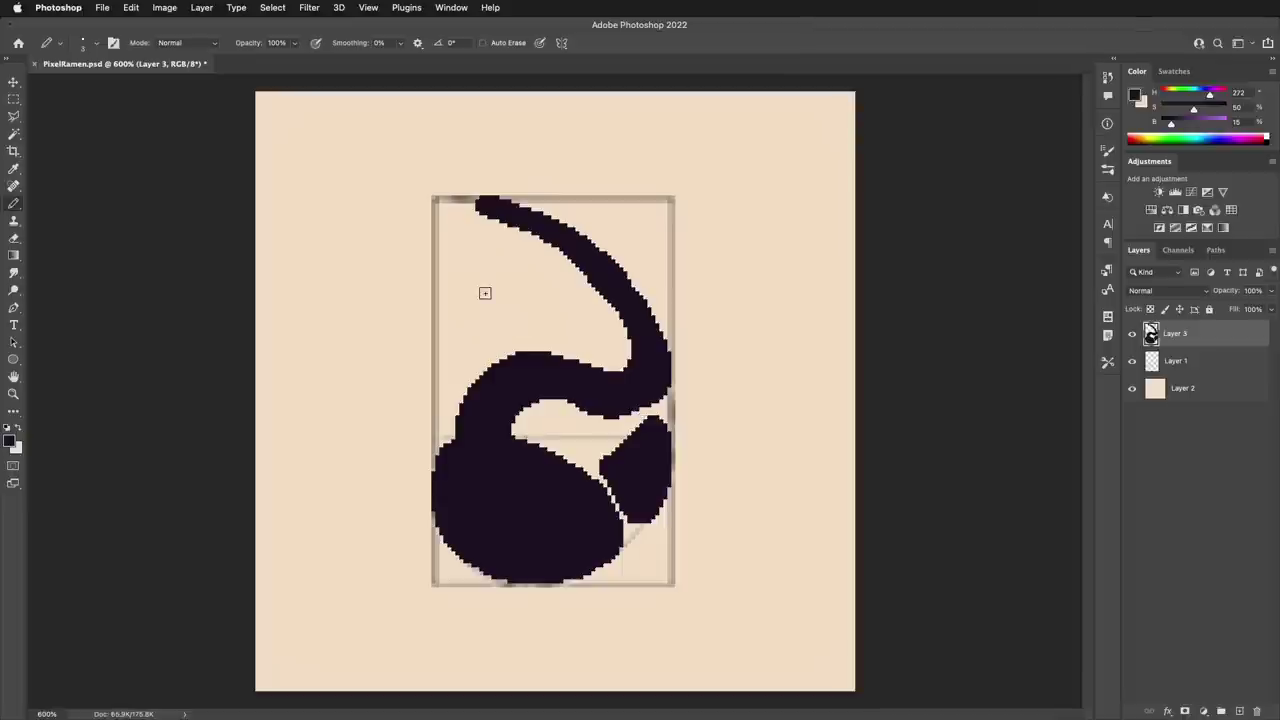
- Move the spiral guide on Layer 1 to the top of the stack and add a new layer above Layer 3
left_click_drag(1174, 366, 1172, 332)
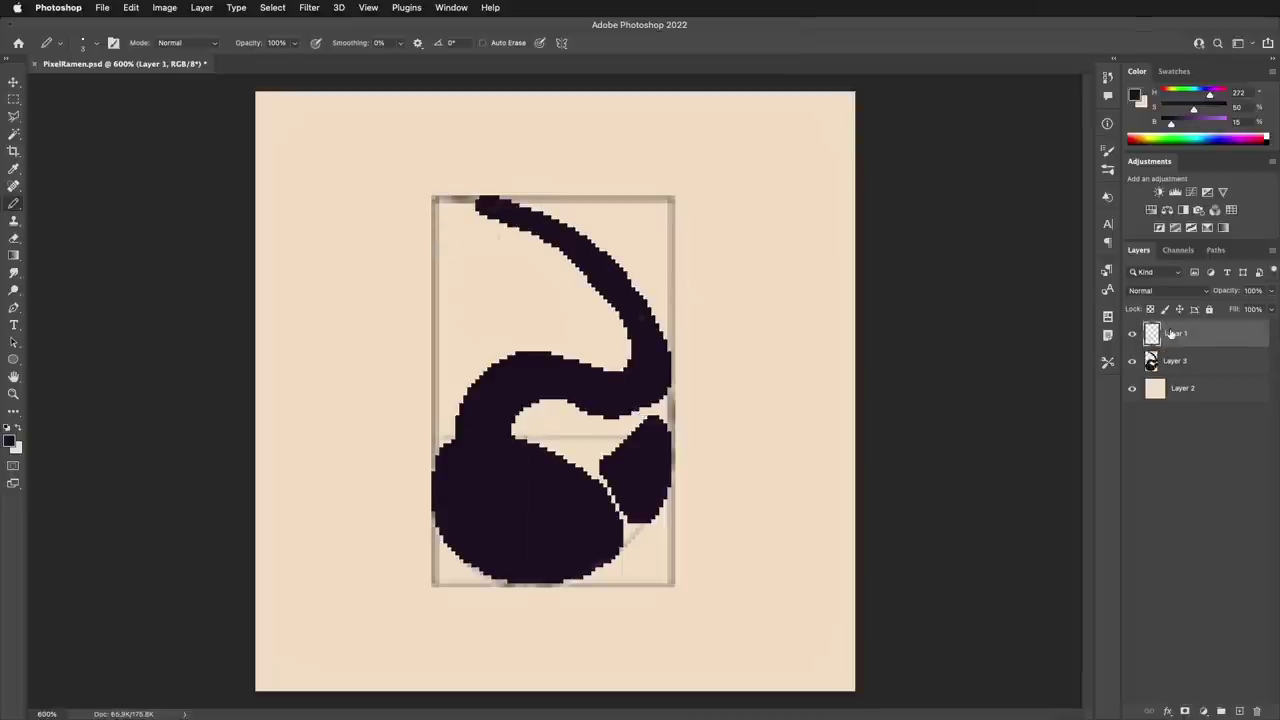
left_click(1174, 362)
key("alt+shift+super+n")
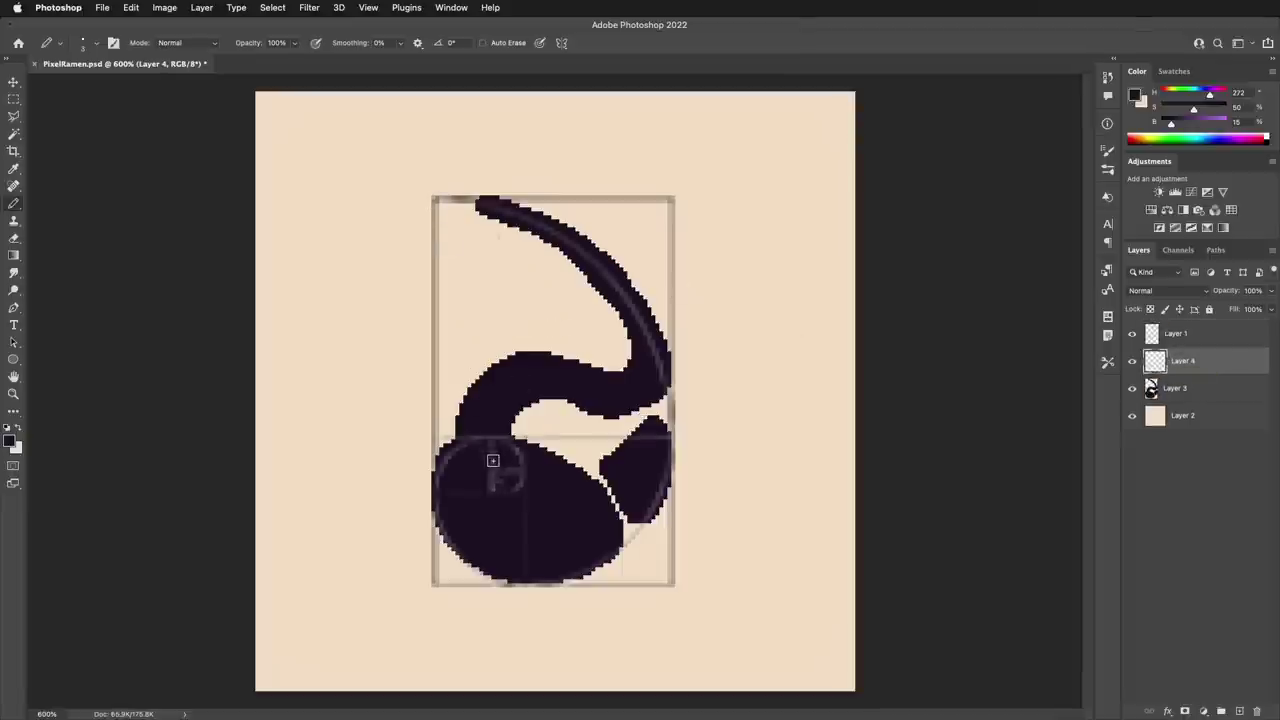
- Draw a straight pencil line from the spiral's eye to the guide's upper-left corner, and trim its lower part and edge
left_click(500, 472)
left_click(436, 197, "shift")
key("m")
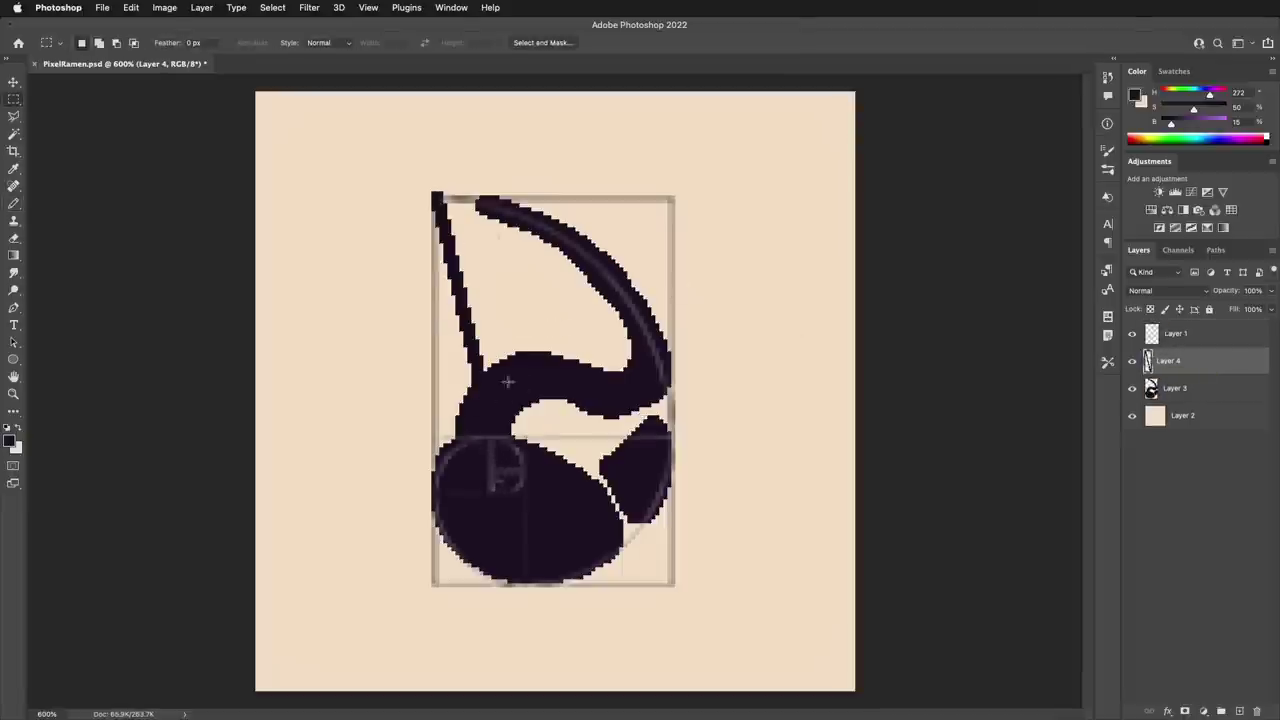
left_click_drag(467, 370, 537, 508)
key("Delete")
key("super+d")
key("e")
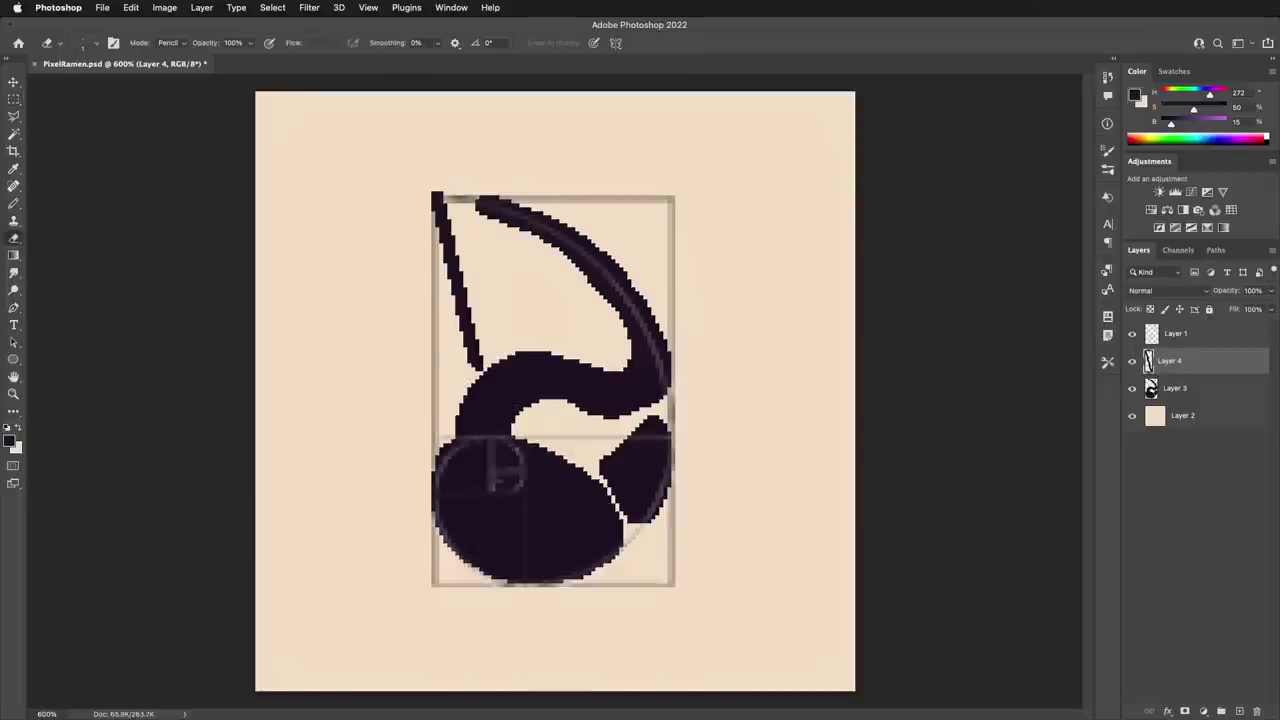
left_click(433, 214, "shift")
- Draw a second straight line from the spiral's eye to the guide's top edge right of centre, and trim its lower part
key("b")
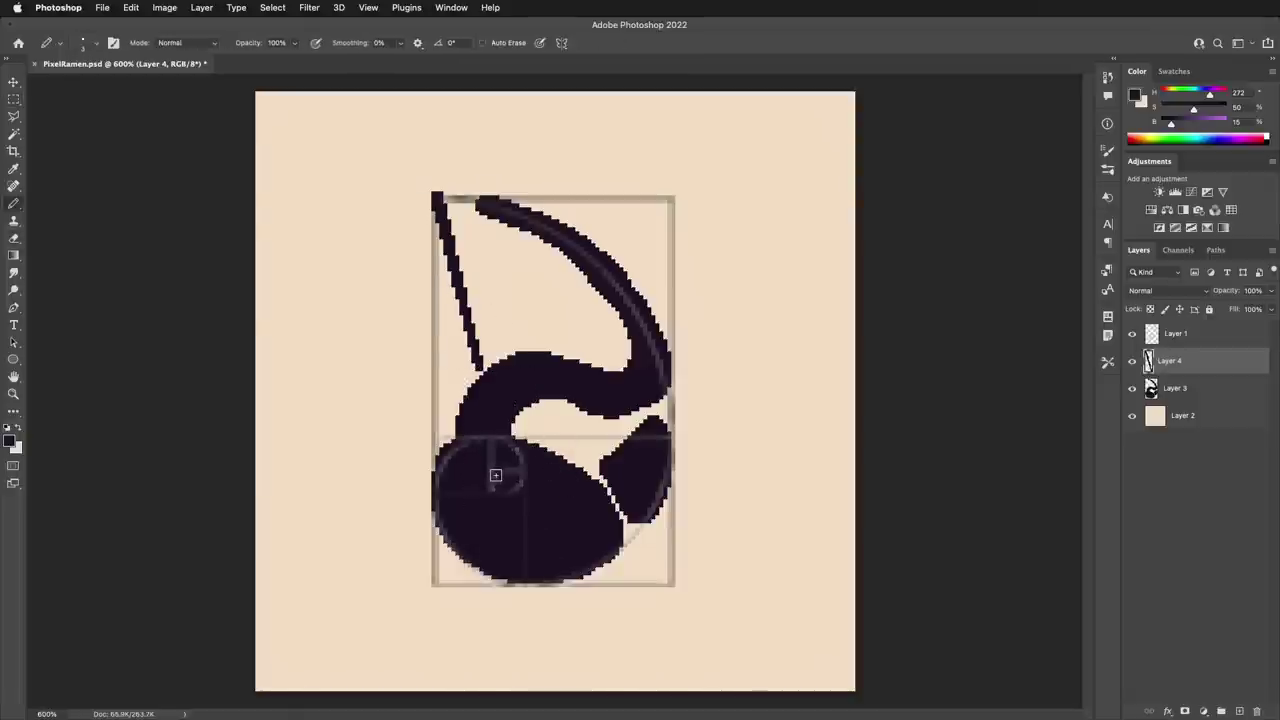
left_click(575, 197, "shift")
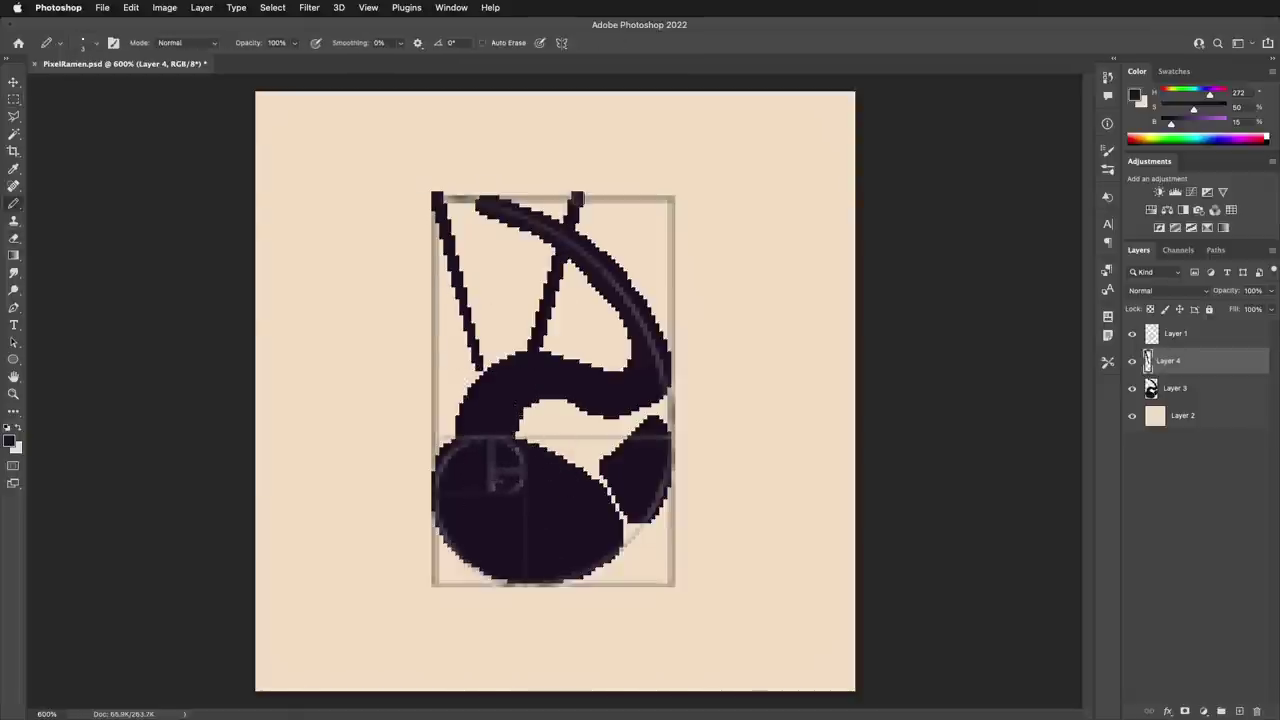
key("m")
left_click_drag(479, 487, 563, 348)
key("ctrl+d")
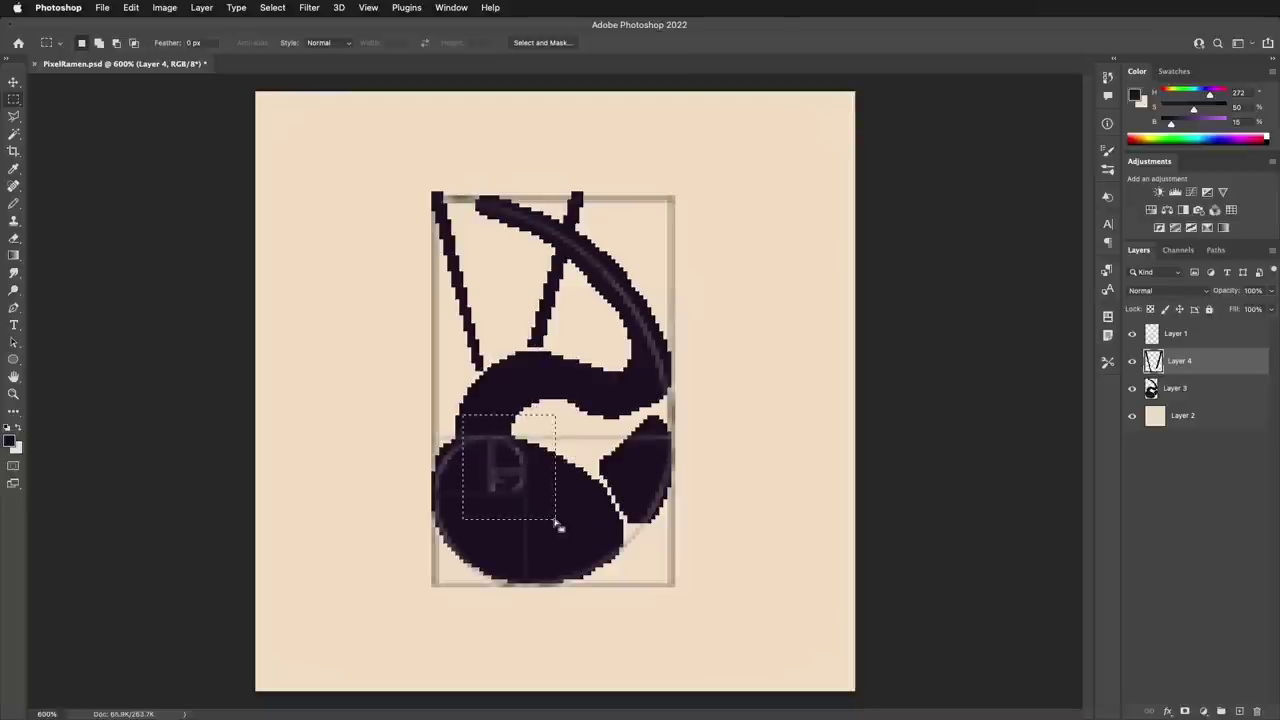
key("b")
key("e")
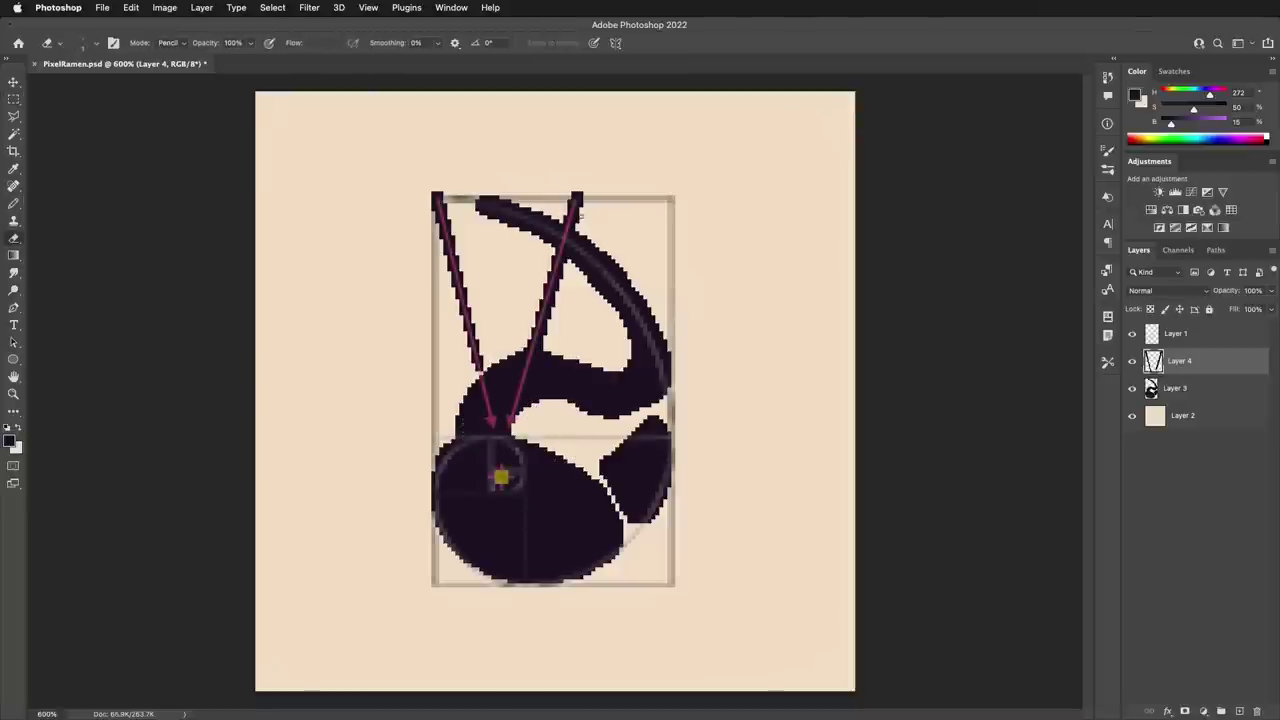
- Hide and reshow Layer 3 to check the two lines, and move guide Layer 1 directly below Layer 3
left_click(1132, 388)
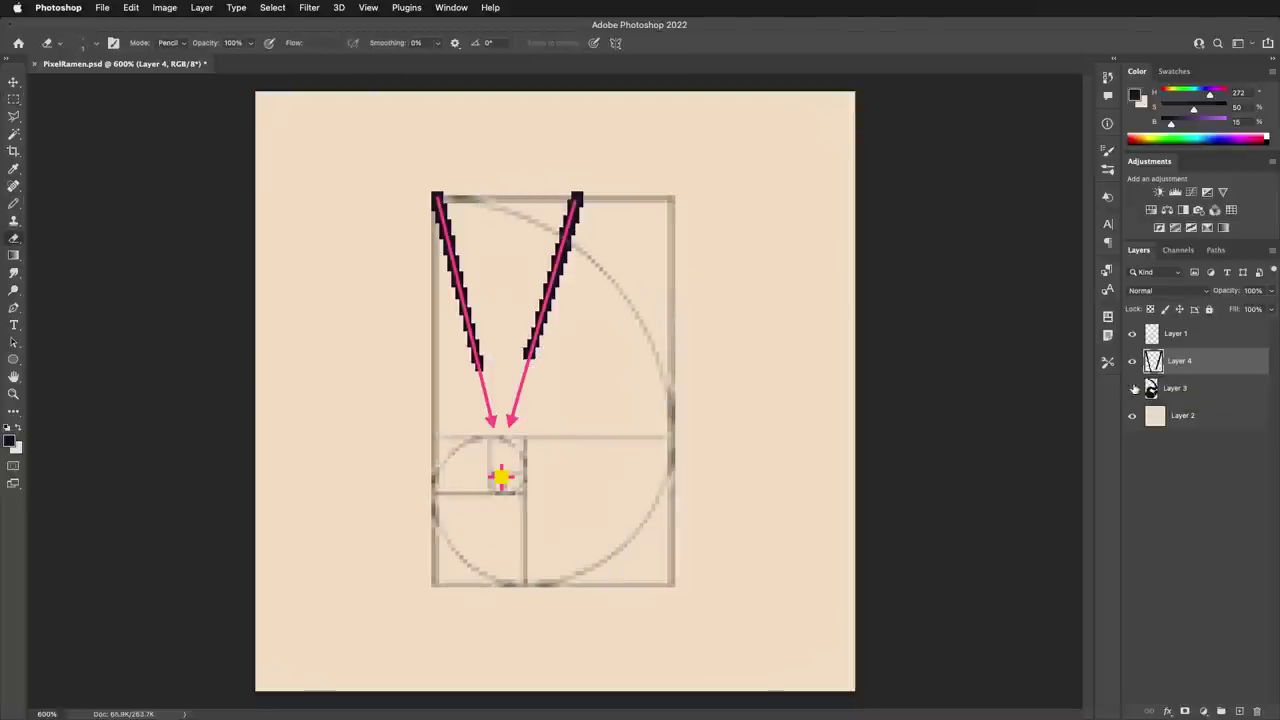
left_click(1132, 388)
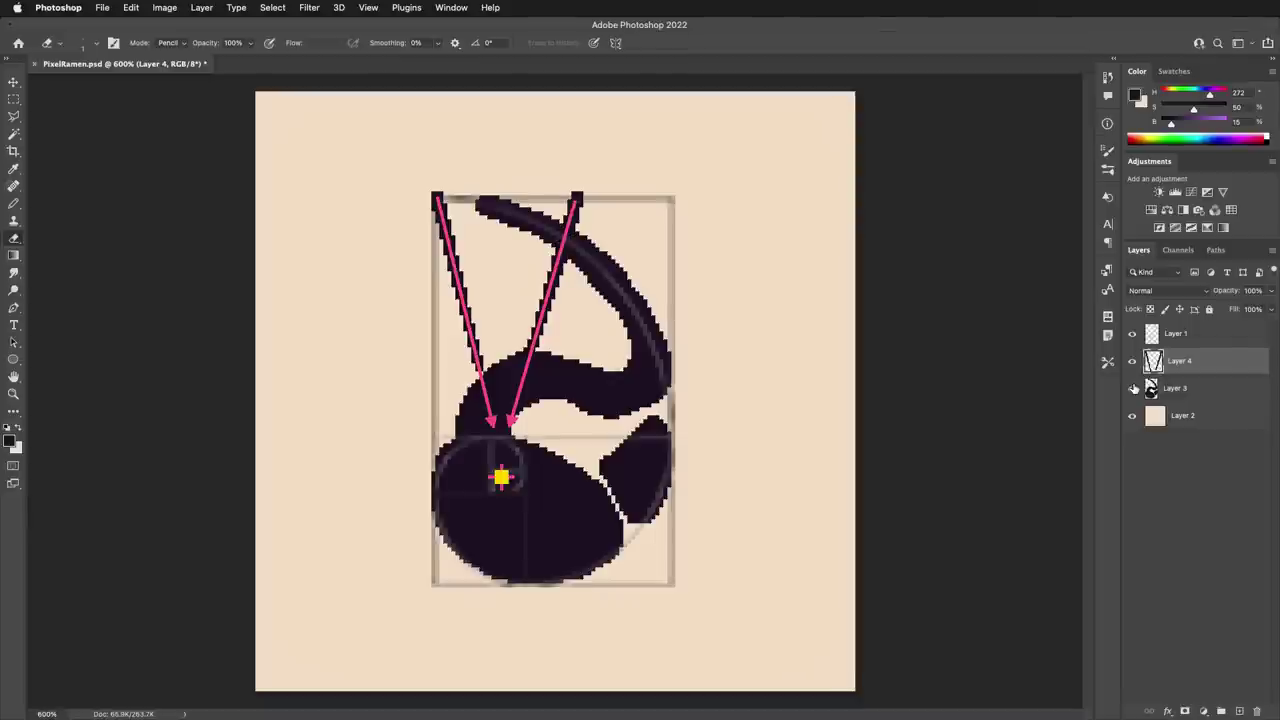
left_click_drag(1180, 334, 1191, 398)
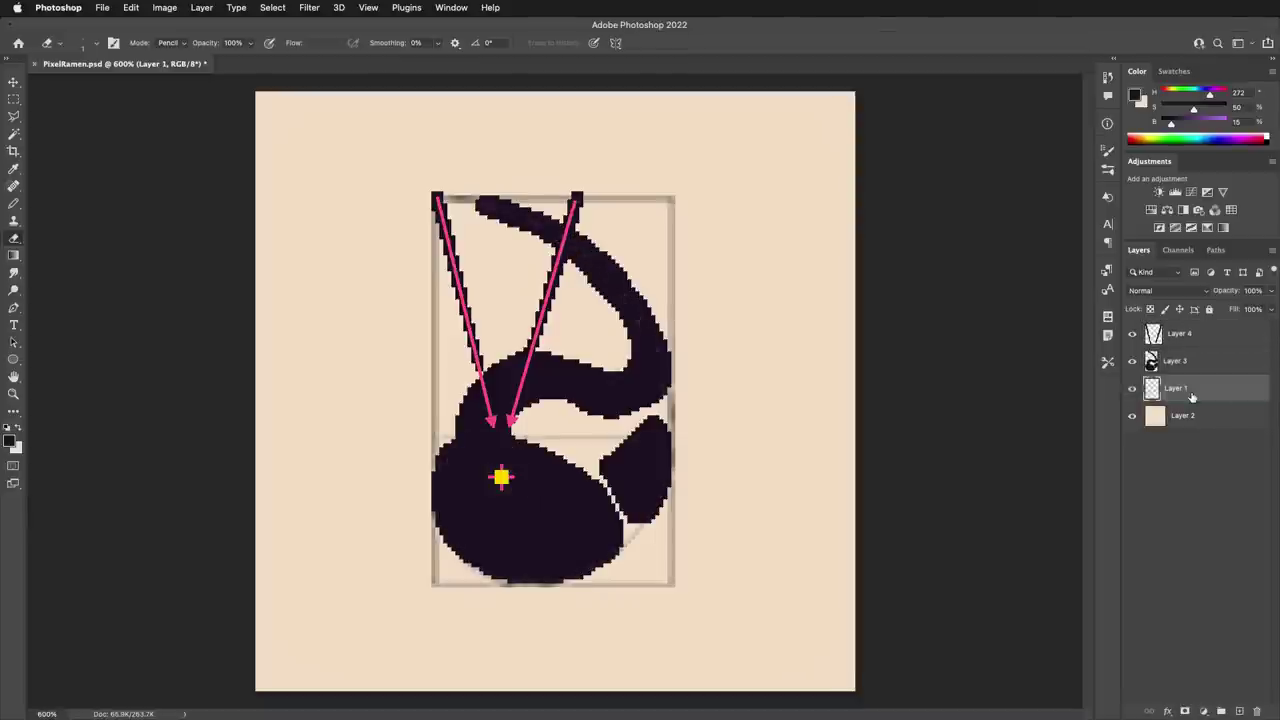
- Hide the guide on Layer 1, and erase the inside of the bowl shape to leave a thin outline and rim
left_click(1132, 389)
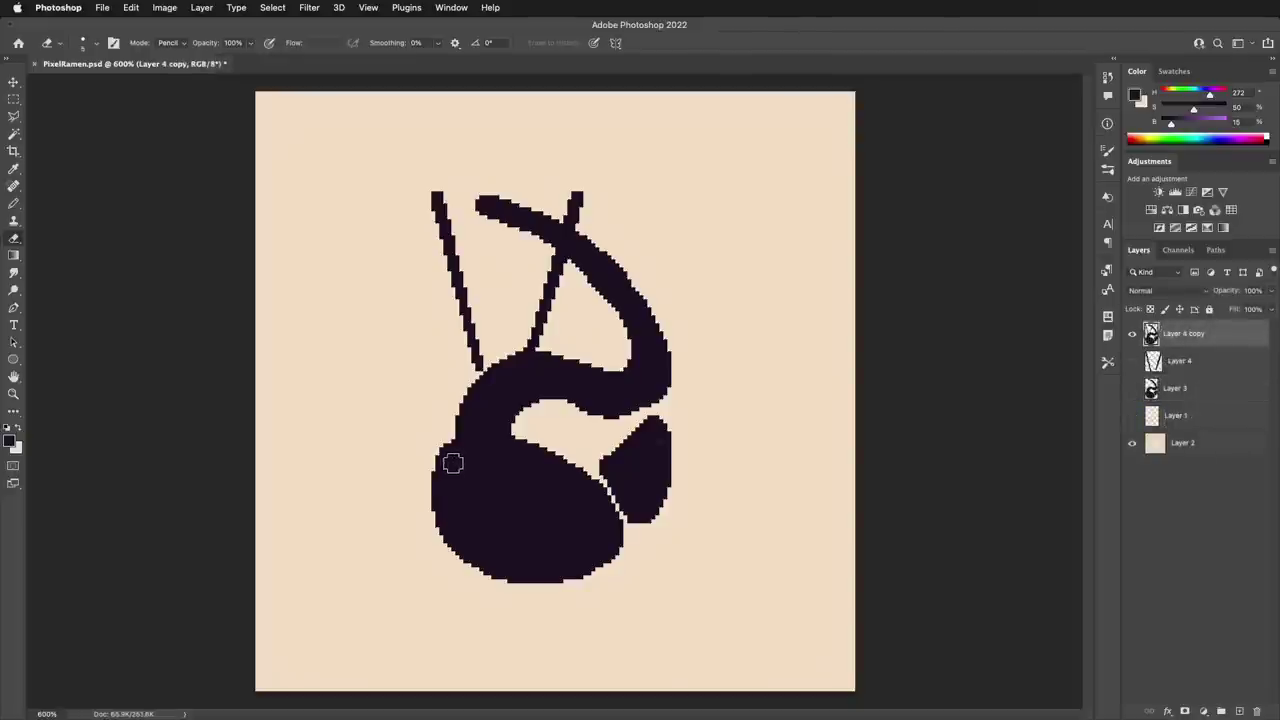
mouse_move(451, 460)
left_mouse_down()
mouse_move(455, 530)
mouse_move(500, 570)
mouse_move(565, 576)
mouse_move(592, 556)
left_mouse_up()
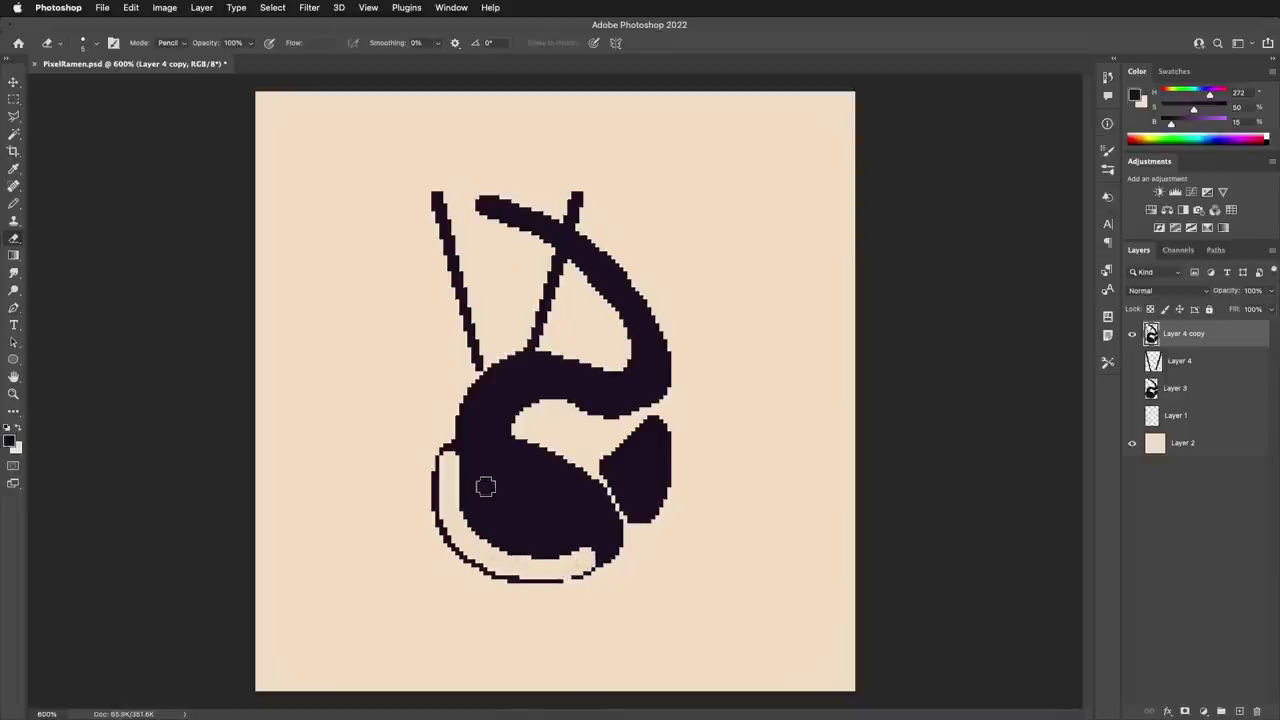
mouse_move(449, 450)
left_mouse_down()
mouse_move(480, 497)
mouse_move(596, 548)
left_mouse_up()
mouse_move(535, 521)
left_mouse_down()
mouse_move(613, 531)
mouse_move(588, 555)
mouse_move(610, 543)
mouse_move(580, 551)
mouse_move(460, 492)
mouse_move(562, 546)
left_mouse_up()
mouse_move(460, 446)
left_mouse_down()
mouse_move(478, 478)
mouse_move(578, 525)
mouse_move(614, 512)
left_mouse_up()
key("b")
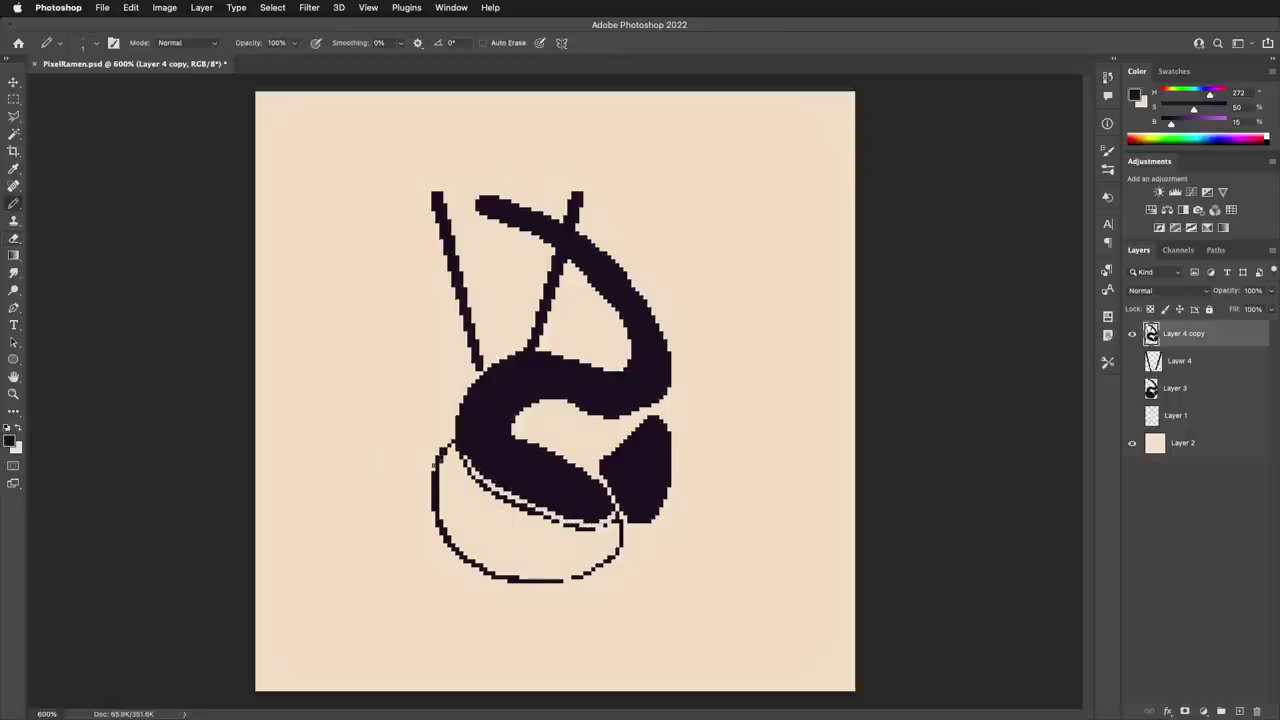
- Erase a thin strand line along the inner edge of the upper noodle band and break its outline with pixel gaps
key("e")
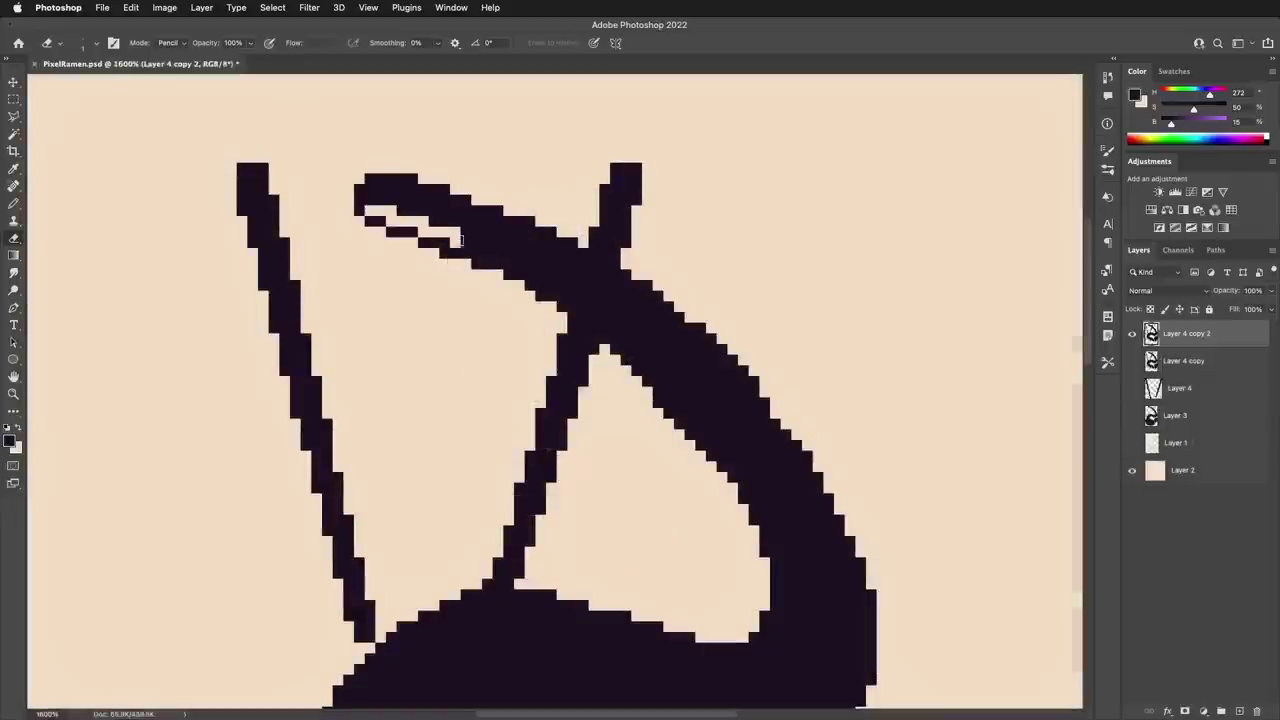
mouse_move(460, 254)
left_mouse_down()
mouse_move(598, 312)
mouse_move(710, 431)
mouse_move(778, 542)
mouse_move(770, 638)
left_mouse_up()
left_click(507, 254)
left_click(445, 250)
left_click(415, 232)
left_click(476, 264)
left_click(540, 297)
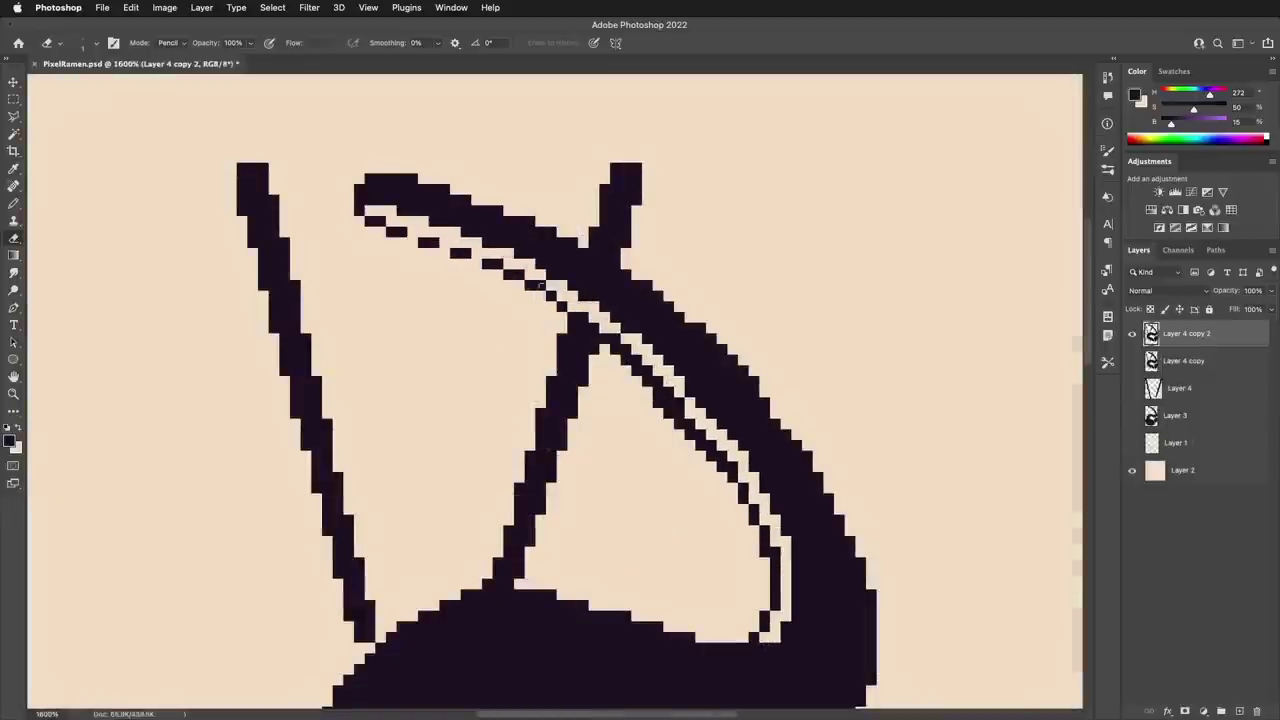
left_click(529, 286)
left_click(556, 290)
- Erase further strand lines through the middle of the upper noodle band and open single-pixel gaps in the dark strands
mouse_move(368, 188)
left_mouse_down()
mouse_move(576, 268)
mouse_move(682, 354)
mouse_move(780, 486)
mouse_move(805, 566)
mouse_move(797, 658)
mouse_move(817, 534)
left_mouse_up()
left_click_drag(765, 436, 706, 380)
left_click(691, 391)
left_click(755, 466)
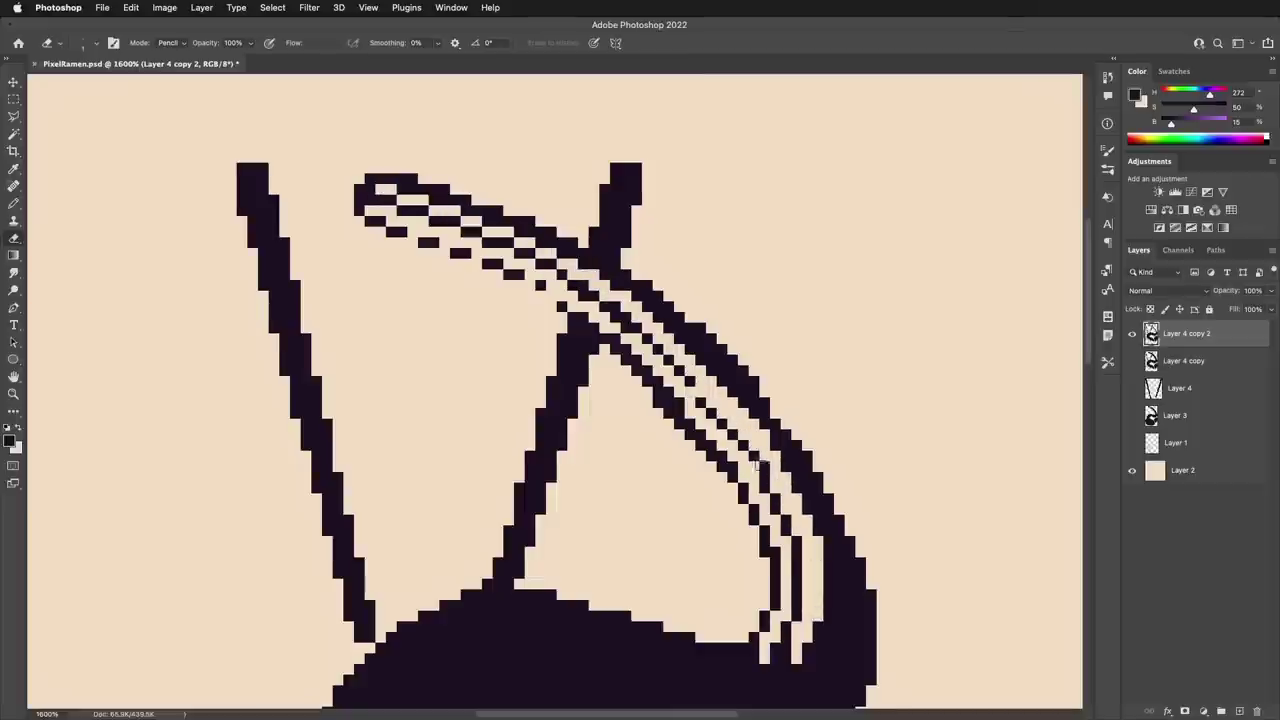
left_click(764, 465)
left_click(722, 423)
- Redraw the outer edge of the upper noodle band in pencil and carve another strand at its upper tip
key("b")
mouse_move(418, 166)
left_mouse_down()
mouse_move(575, 240)
mouse_move(812, 460)
mouse_move(850, 530)
left_mouse_up()
key("e")
left_click_drag(456, 200, 547, 232)
left_click_drag(370, 178, 359, 200)
key("b")
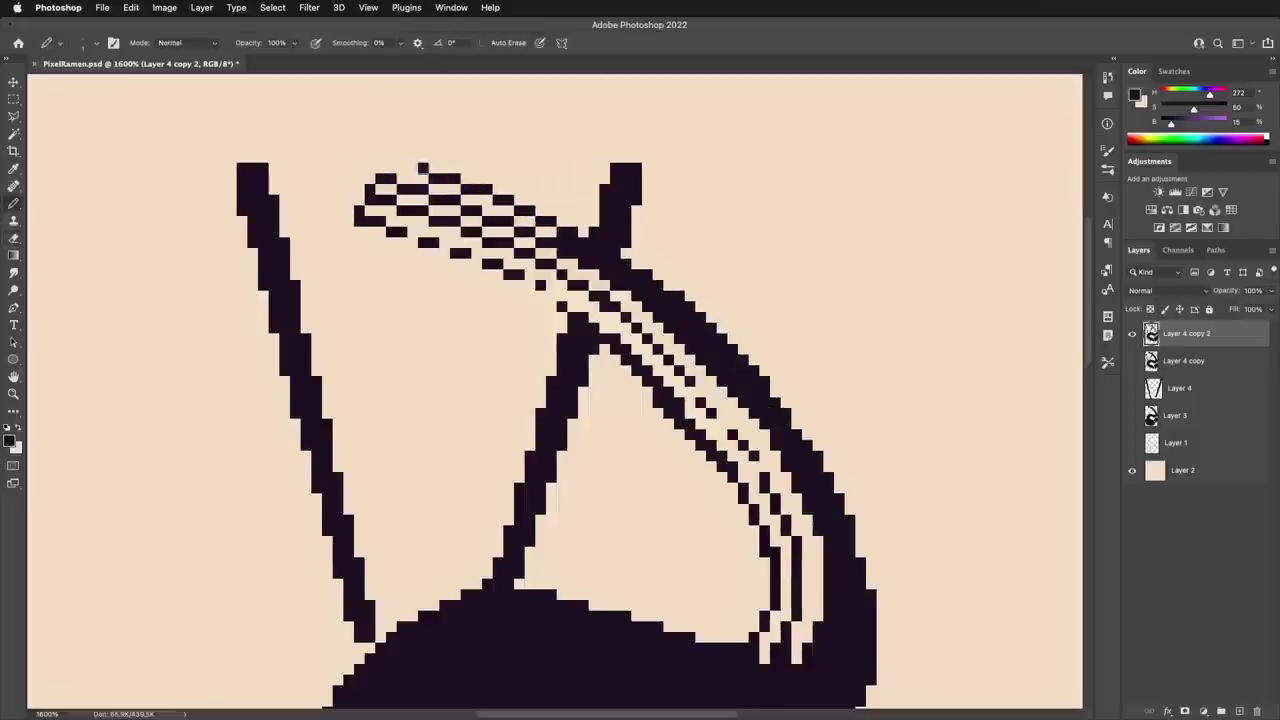
- Split the remaining dark outer part of the upper noodle band into thin strands, touching up stray pixels with the pencil
key("e")
mouse_move(562, 240)
left_mouse_down()
mouse_move(641, 286)
mouse_move(745, 384)
left_mouse_up()
mouse_move(806, 474)
left_mouse_down()
mouse_move(839, 497)
mouse_move(680, 297)
left_mouse_up()
key("b")
left_click(669, 307)
key("e")
key("b")
key("e")
key("b")
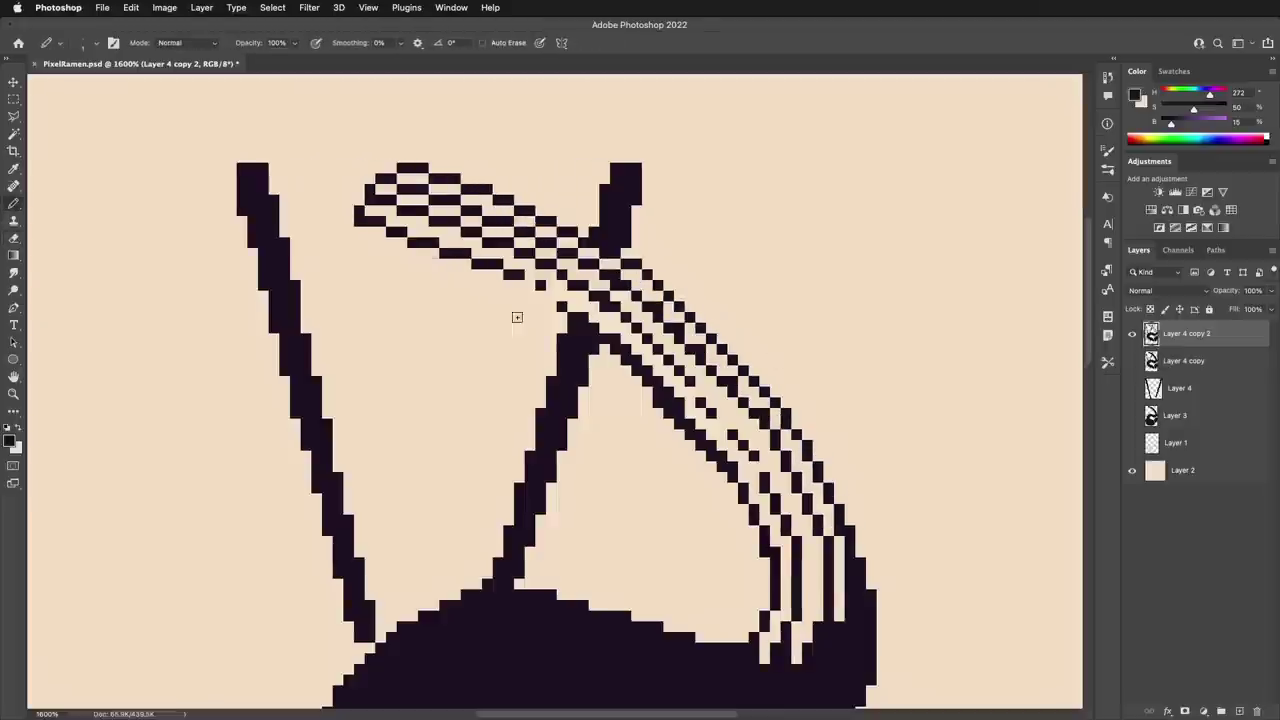
key("e")
- Duplicate the layer, and hollow out the right chopstick so it crosses the noodles as a two-sided outline
key("super+j")
left_click(626, 179)
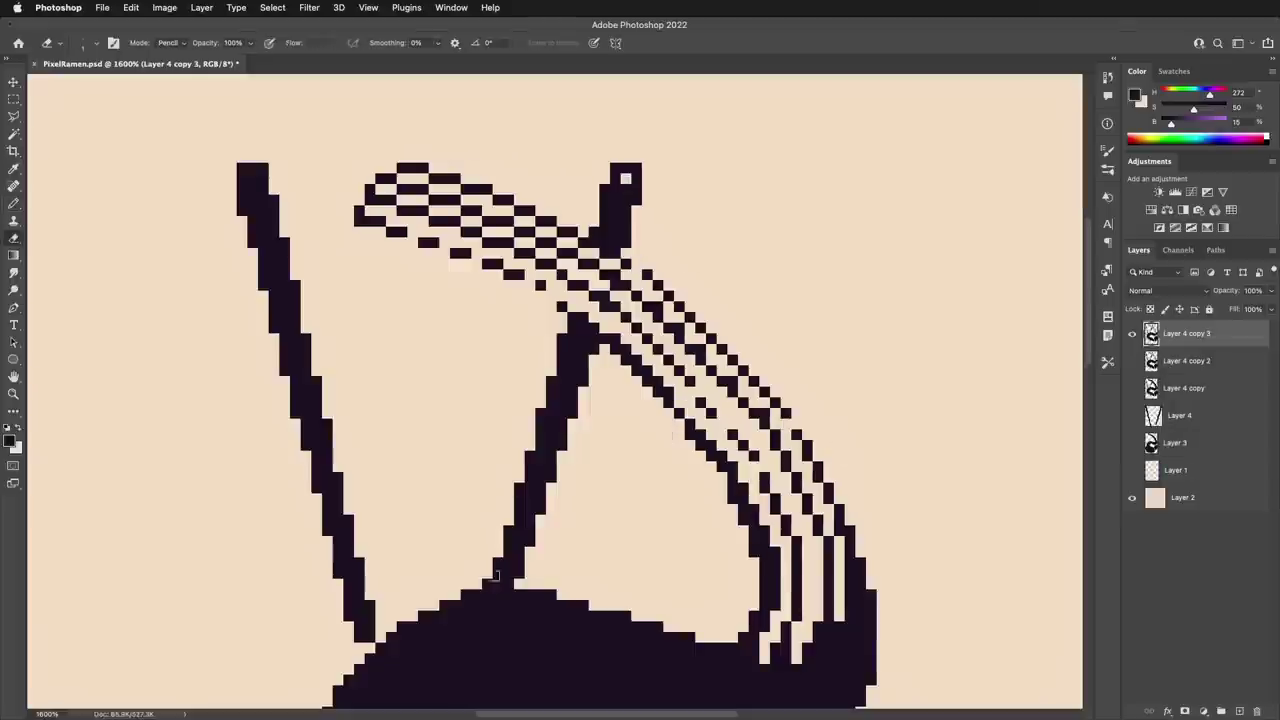
left_click(498, 584, "shift")
left_click(627, 209, "shift")
key("b")
mouse_move(591, 251)
left_mouse_down()
mouse_move(525, 477)
mouse_move(532, 603)
left_mouse_up()
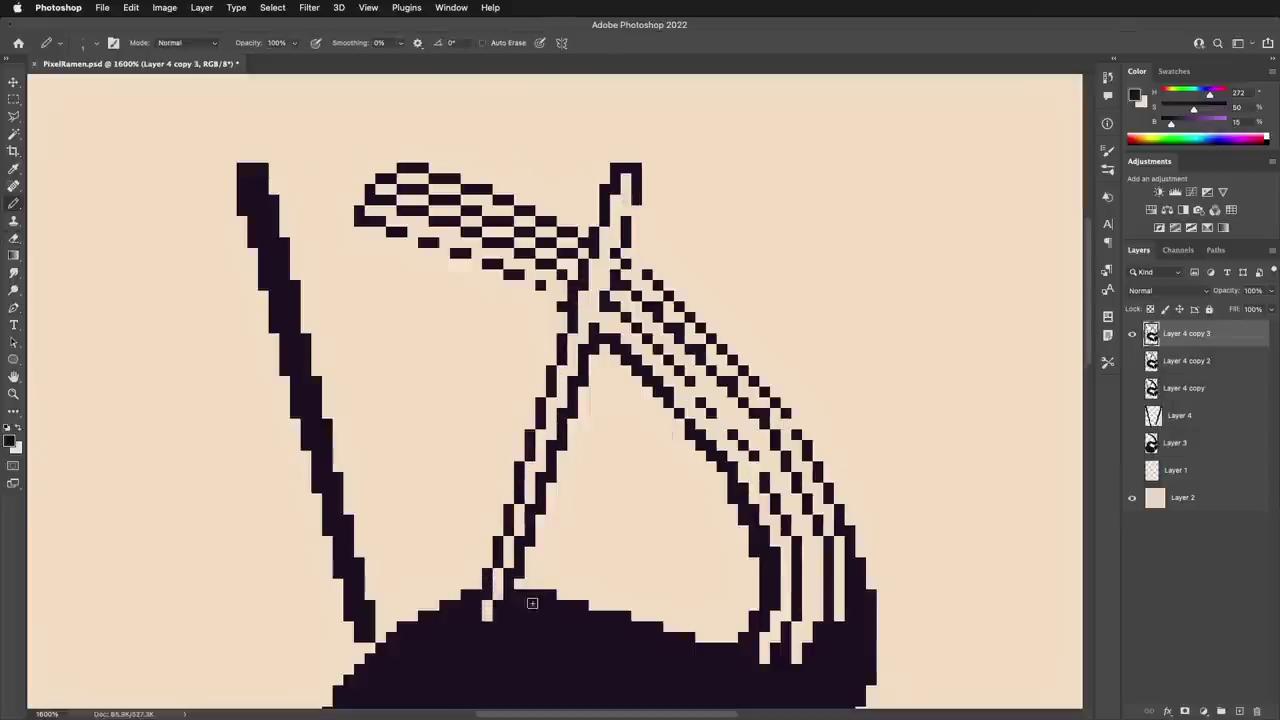
mouse_move(637, 228)
left_mouse_down()
mouse_move(600, 224)
mouse_move(606, 327)
mouse_move(583, 392)
left_mouse_up()
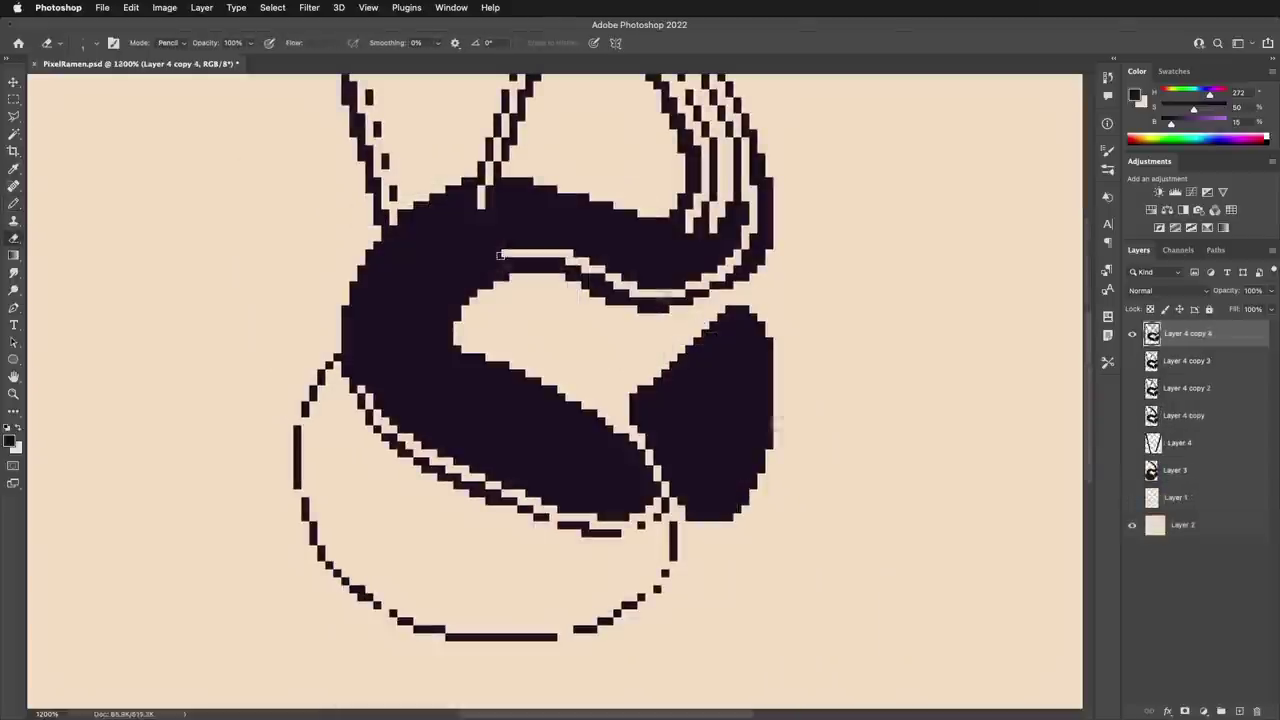
- Carve a light strand along the inner edge of the S-curved noodle and down into the bowl, cleaning up the inner outline
mouse_move(505, 252)
left_mouse_down()
mouse_move(466, 403)
mouse_move(442, 392)
mouse_move(461, 260)
mouse_move(553, 247)
left_mouse_up()
mouse_move(440, 391)
left_mouse_down()
mouse_move(585, 504)
mouse_move(630, 513)
left_mouse_up()
key("b")
left_click_drag(448, 406, 468, 414)
key("e")
key("b")
left_click_drag(474, 252, 440, 286)
left_click_drag(441, 360, 441, 340)
key("e")
left_click_drag(556, 269, 472, 292)
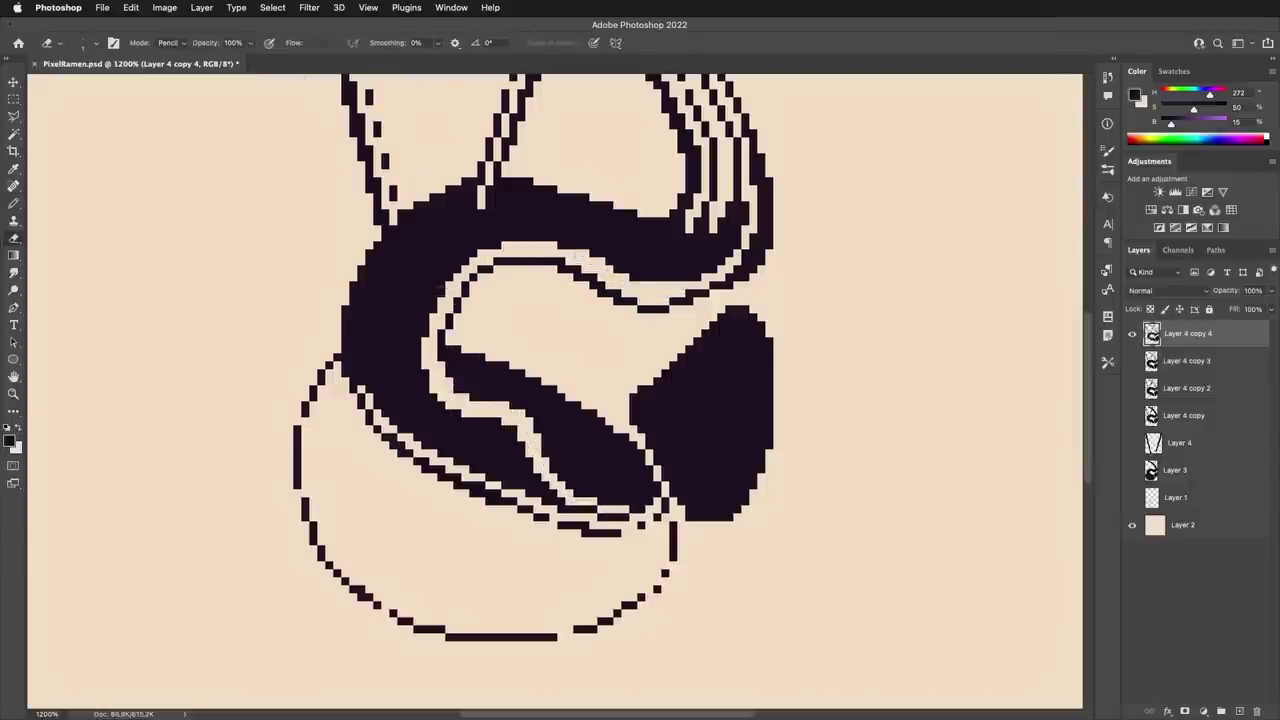
- Erase parallel strand lines through the S-curved noodle, following its bend down to the bowl's rim
mouse_move(731, 204)
left_mouse_down()
mouse_move(409, 384)
mouse_move(530, 478)
left_mouse_up()
left_click_drag(468, 196, 361, 378)
left_click_drag(386, 252, 354, 374)
left_click_drag(400, 406, 548, 496)
left_click_drag(465, 219, 393, 384)
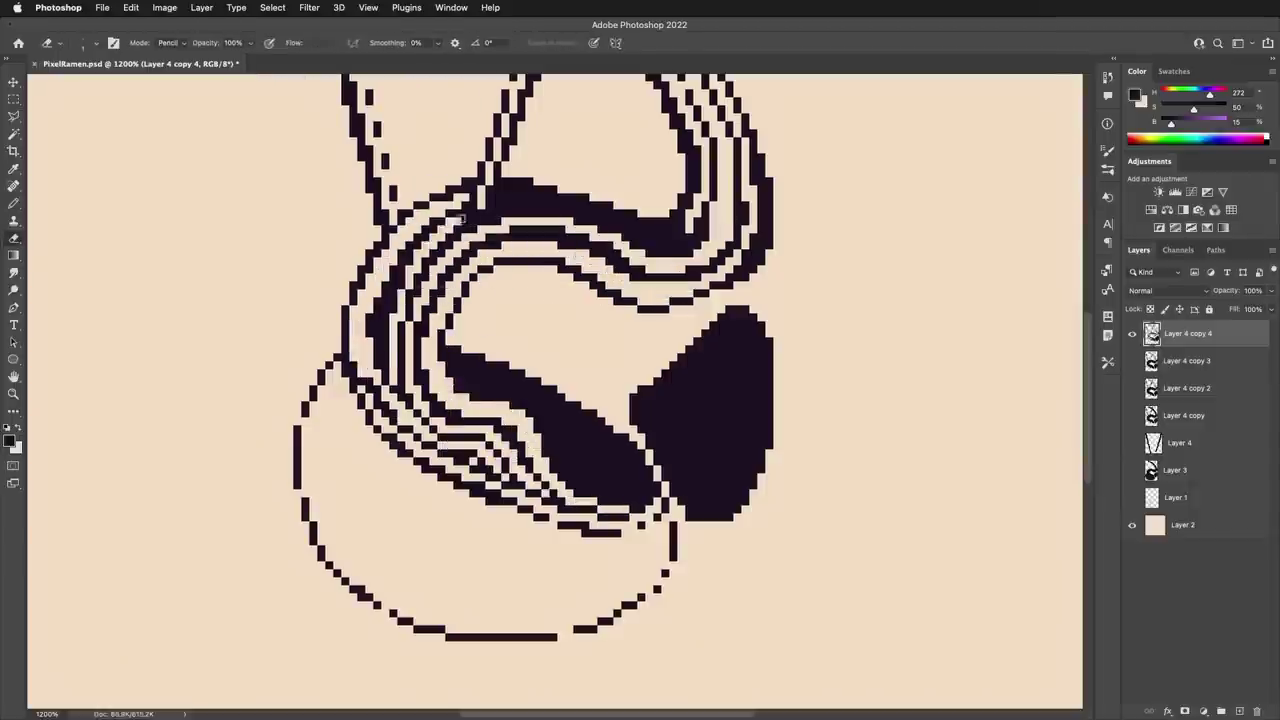
left_click_drag(403, 274, 382, 368)
- Thin the dark upper part of the noodle curve below the chopsticks into strands and refine the strands in the bowl
mouse_move(496, 195)
left_mouse_down()
mouse_move(690, 243)
mouse_move(721, 150)
left_mouse_up()
key("b")
key("e")
mouse_move(737, 225)
left_mouse_down()
mouse_move(715, 266)
mouse_move(693, 190)
mouse_move(705, 221)
mouse_move(520, 237)
mouse_move(490, 205)
left_mouse_up()
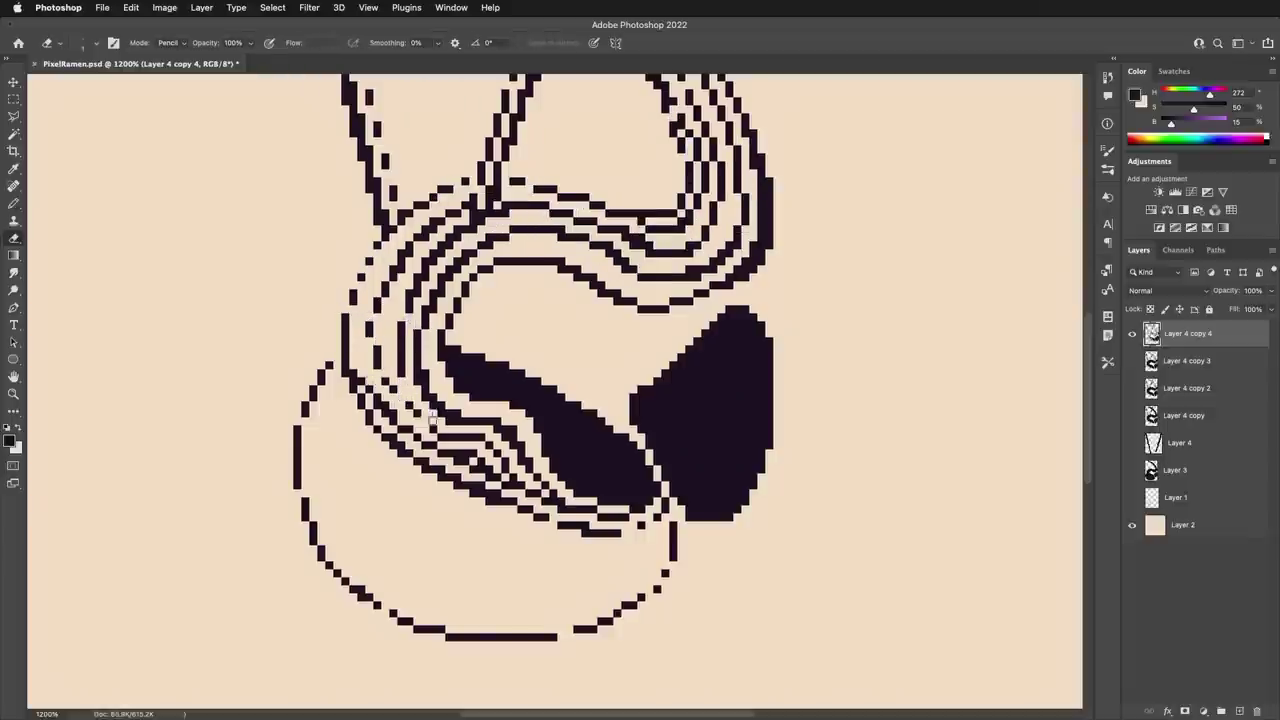
left_click_drag(432, 418, 505, 470)
key("b")
left_click_drag(480, 402, 533, 428)
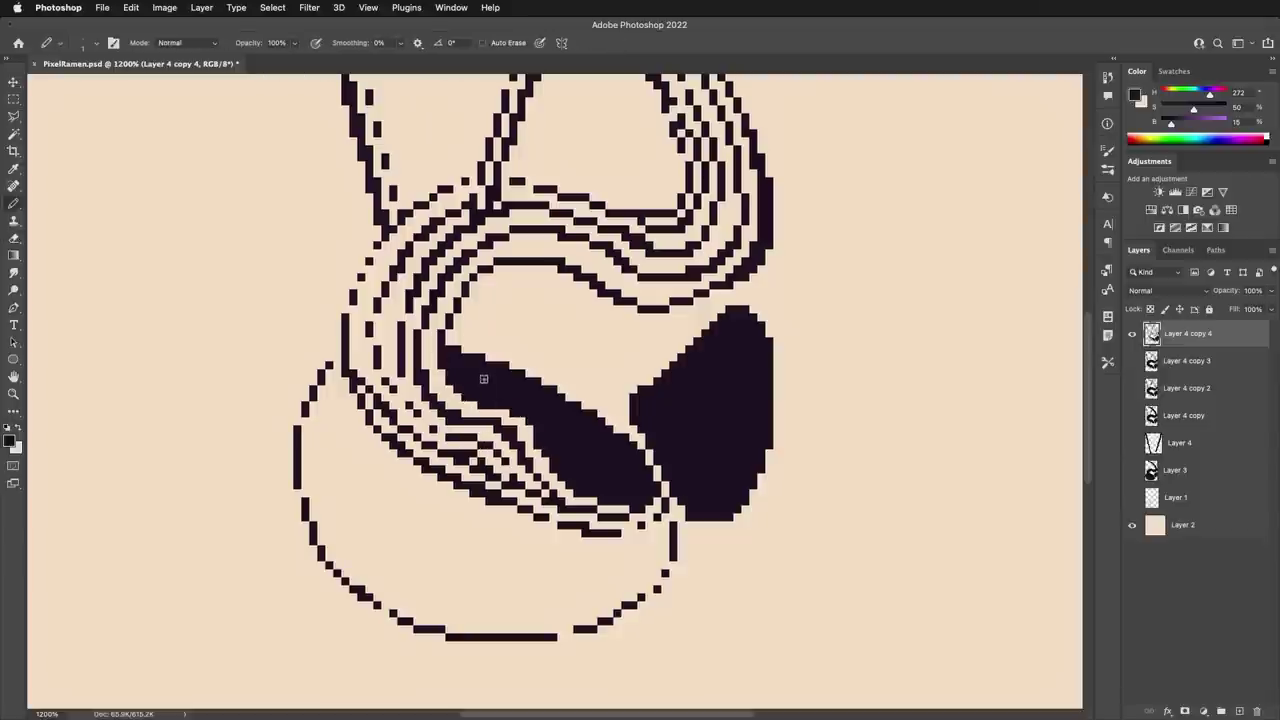
key("e")
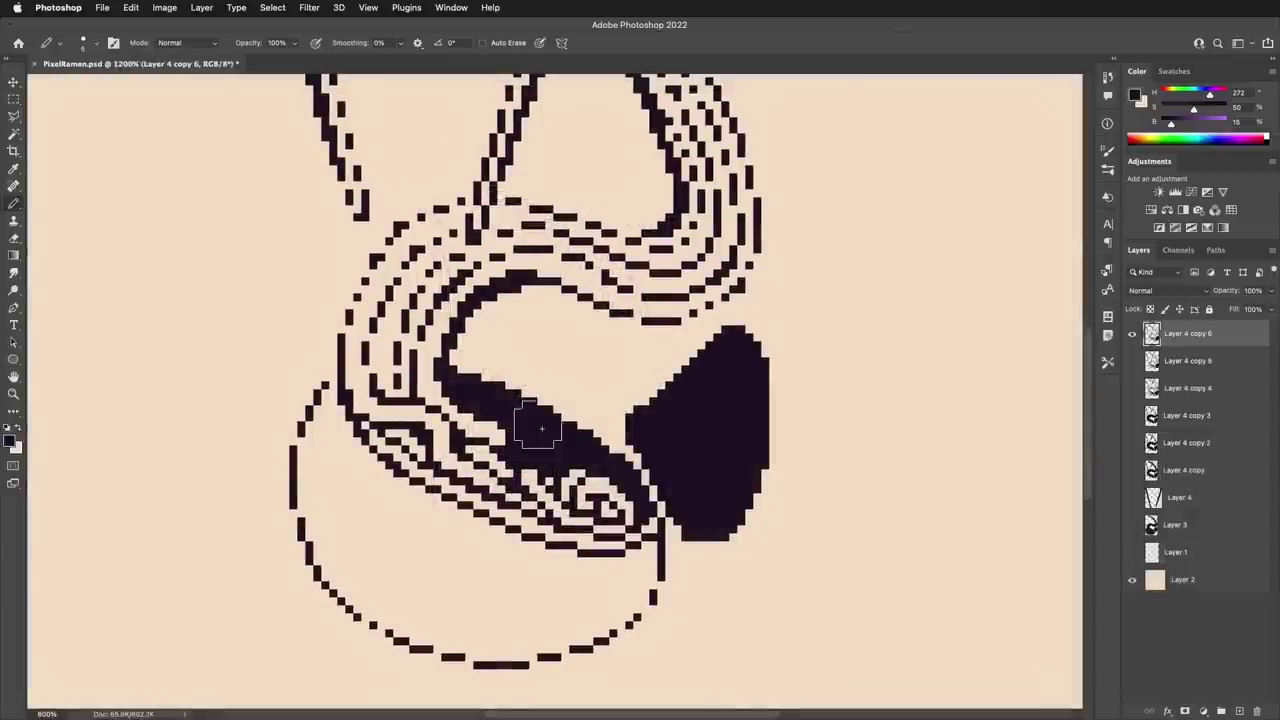
- Block out a round egg over the dark filling in the bowl, and trim its outline with a smaller brush
mouse_move(541, 429)
left_mouse_down()
mouse_move(556, 391)
mouse_move(577, 434)
mouse_move(535, 405)
mouse_move(563, 366)
mouse_move(591, 372)
mouse_move(596, 438)
mouse_move(553, 363)
mouse_move(519, 428)
mouse_move(557, 378)
mouse_move(534, 402)
mouse_move(576, 391)
mouse_move(519, 440)
mouse_move(573, 441)
left_mouse_up()
key("[")
key("[")
key("[")
key("e")
left_click(597, 384)
left_click(597, 441)
key("b")
key("e")
left_click_drag(533, 369, 549, 361)
- Draw the round yolk outline inside the egg, and nudge the selected pixels up
key("b")
mouse_move(525, 416)
left_mouse_down()
mouse_move(549, 409)
mouse_move(575, 464)
left_mouse_up()
key("e")
key("m")
key("super+Up")
key("e")
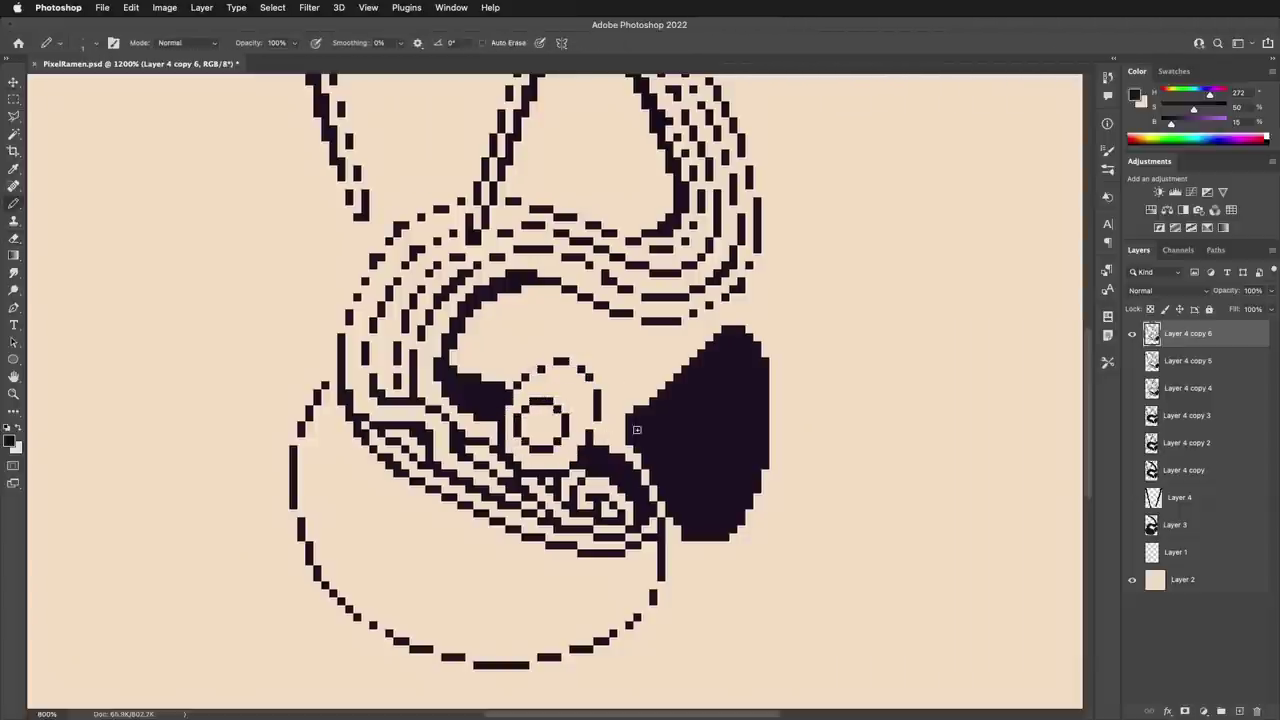
- Duplicate the layer, carve a curved light band through the dark shape beside the egg, and pencil a slice's upper edge
key("ctrl+j")
left_click_drag(712, 345, 680, 495)
left_click_drag(732, 424, 691, 510)
key("b")
mouse_move(676, 365)
left_mouse_down()
mouse_move(635, 438)
mouse_move(695, 439)
mouse_move(673, 370)
mouse_move(615, 424)
mouse_move(638, 367)
mouse_move(628, 358)
mouse_move(660, 338)
left_mouse_up()
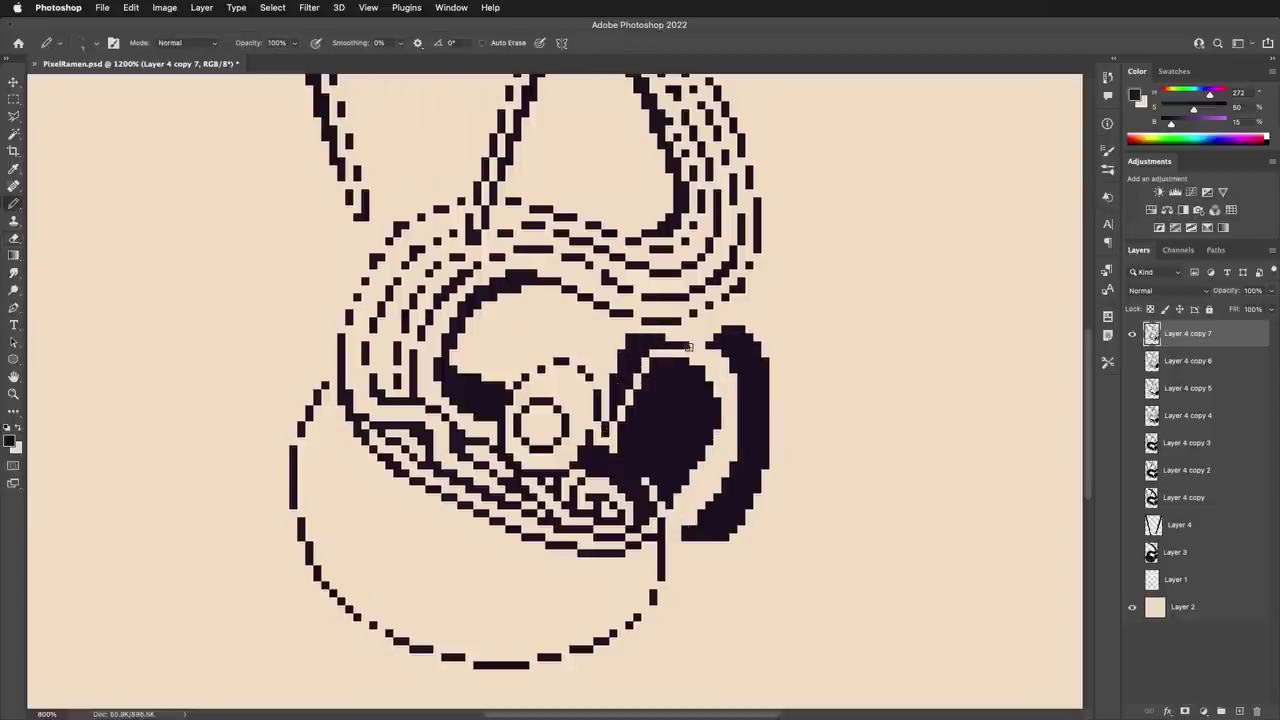
- Outline the slice's outer side and roughen the edge of the dark mass behind it
key("e")
key("b")
mouse_move(746, 502)
left_mouse_down()
mouse_move(690, 530)
mouse_move(733, 430)
left_mouse_up()
key("e")
mouse_move(733, 330)
left_mouse_down()
mouse_move(768, 338)
mouse_move(780, 416)
left_mouse_up()
key("b")
key("e")
key("b")
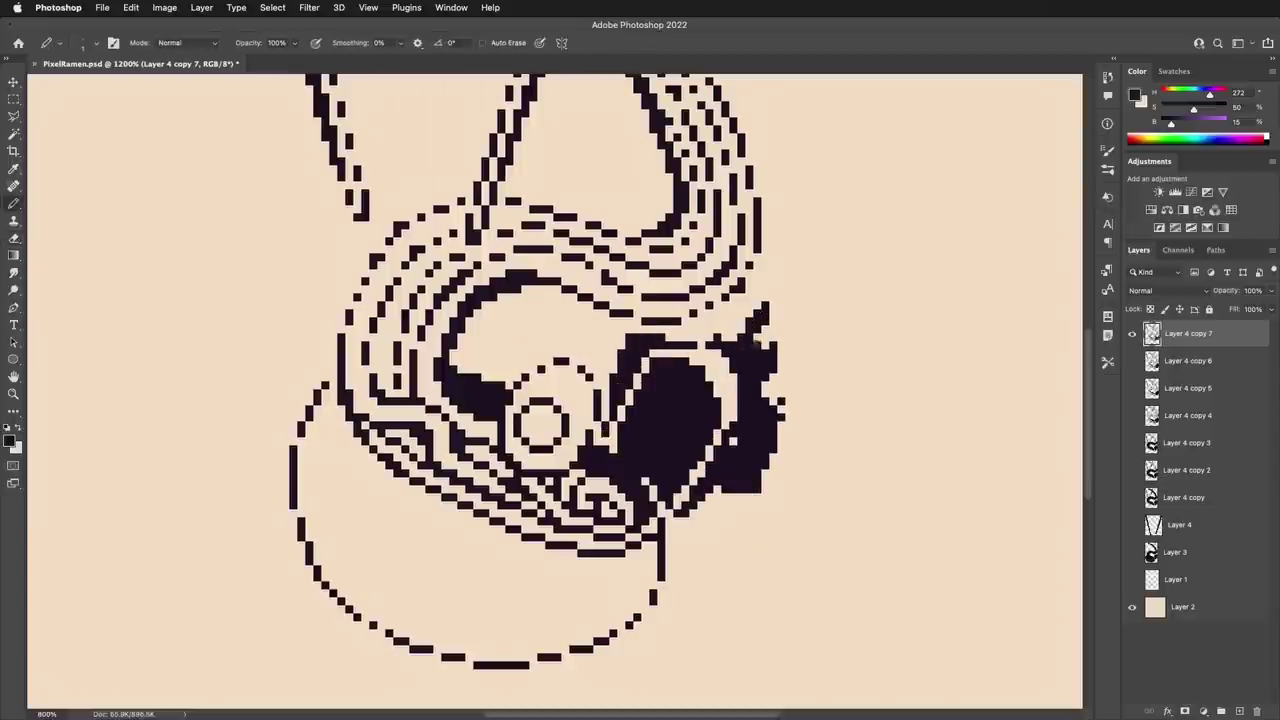
- Extend the dark mass up toward the noodles, trim its lower edge, and clean up the slice's outer outline
left_click_drag(758, 300, 758, 340)
key("e")
left_click_drag(728, 484, 764, 476)
key("b")
left_click_drag(712, 362, 733, 416)
key("e")
left_click_drag(688, 511, 726, 482)
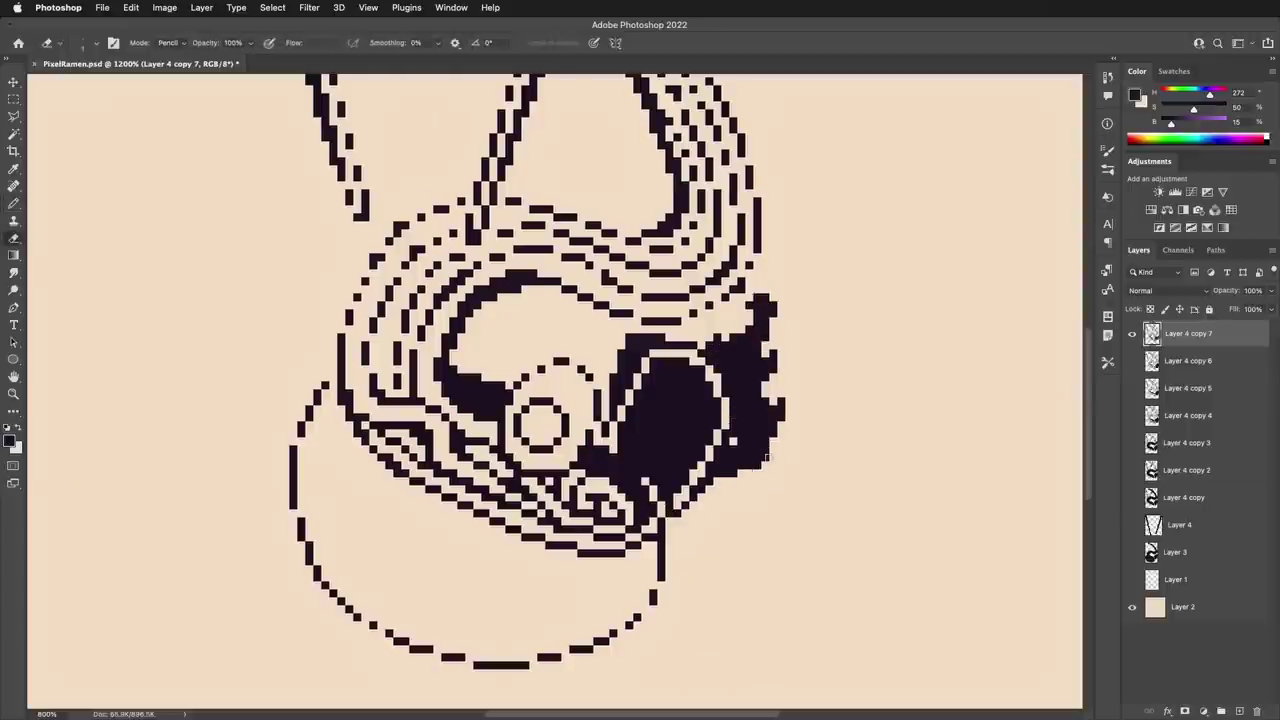
- Connect the dark mass above the slice, shade around the egg, and hollow out the slice's face and striped side
key("b")
left_click_drag(748, 322, 694, 338)
mouse_move(605, 386)
left_mouse_down()
mouse_move(571, 328)
mouse_move(666, 376)
mouse_move(638, 456)
mouse_move(703, 397)
left_mouse_up()
key("e")
left_click_drag(669, 465, 707, 420)
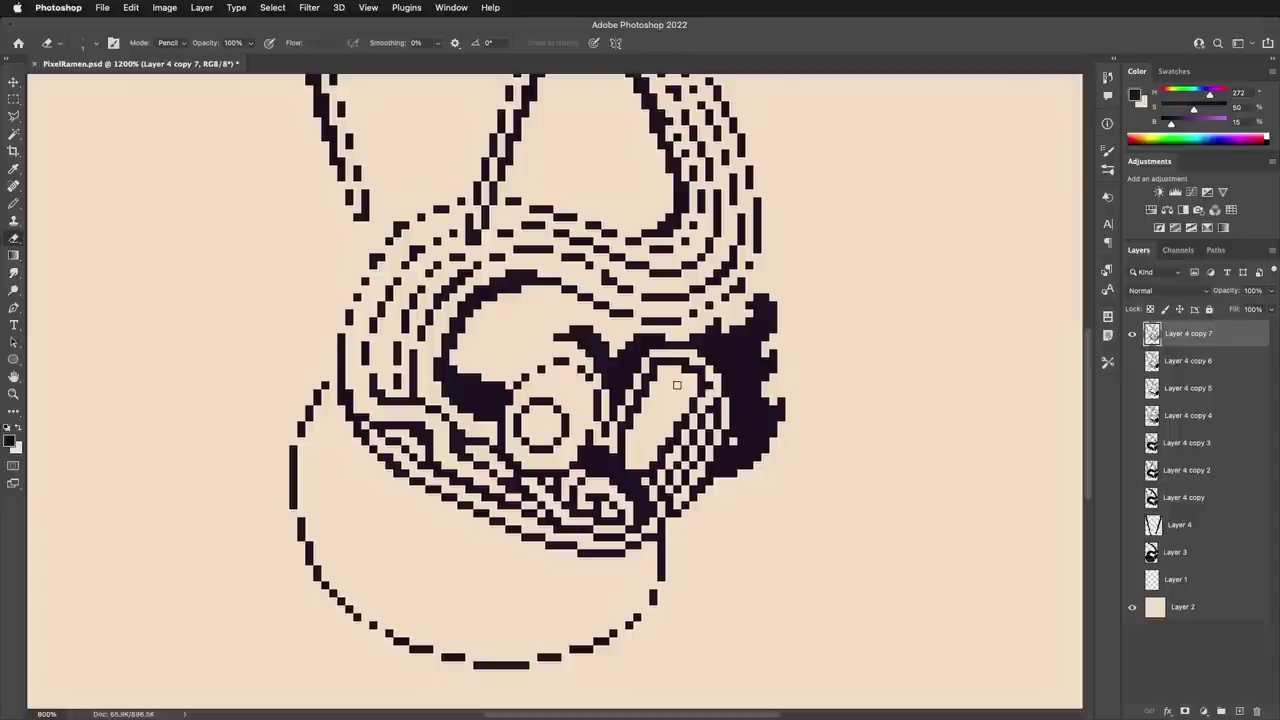
- Add a checkered pixel texture to the filling left of the egg and a single dot above it
key("b")
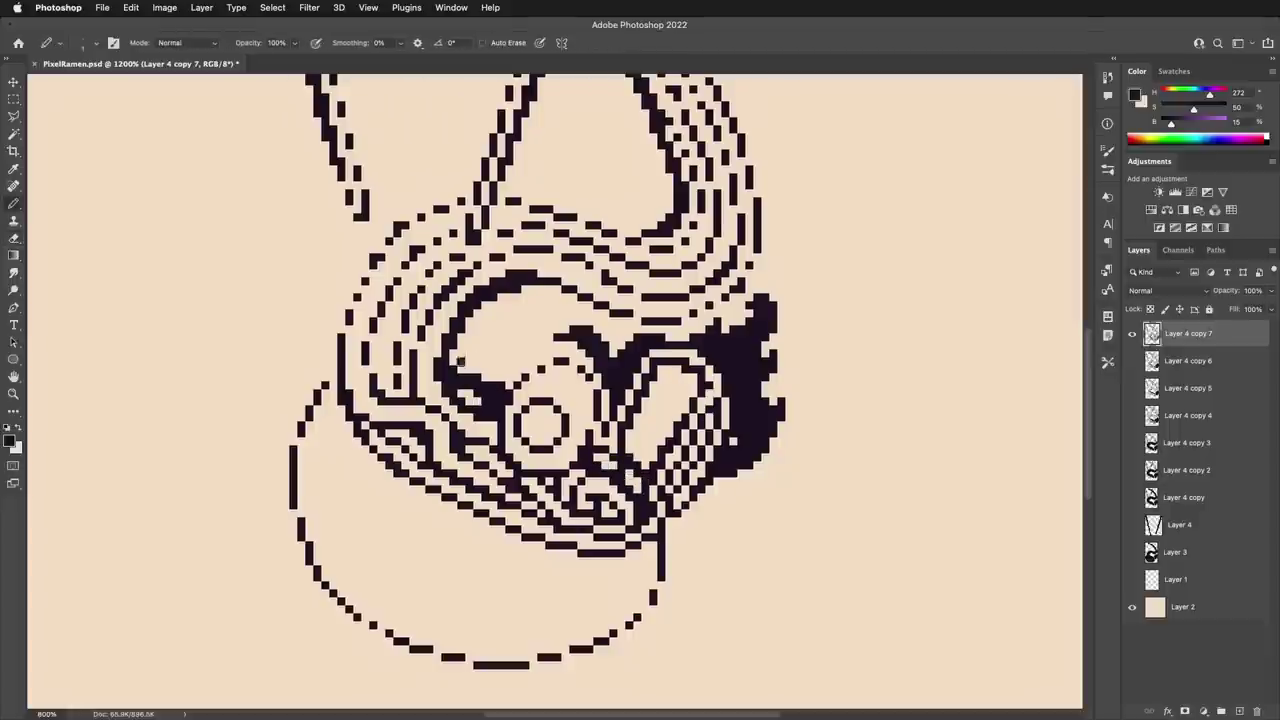
key("e")
mouse_move(477, 368)
left_mouse_down()
mouse_move(488, 381)
mouse_move(516, 373)
mouse_move(502, 396)
left_mouse_up()
key("b")
key("e")
key("b")
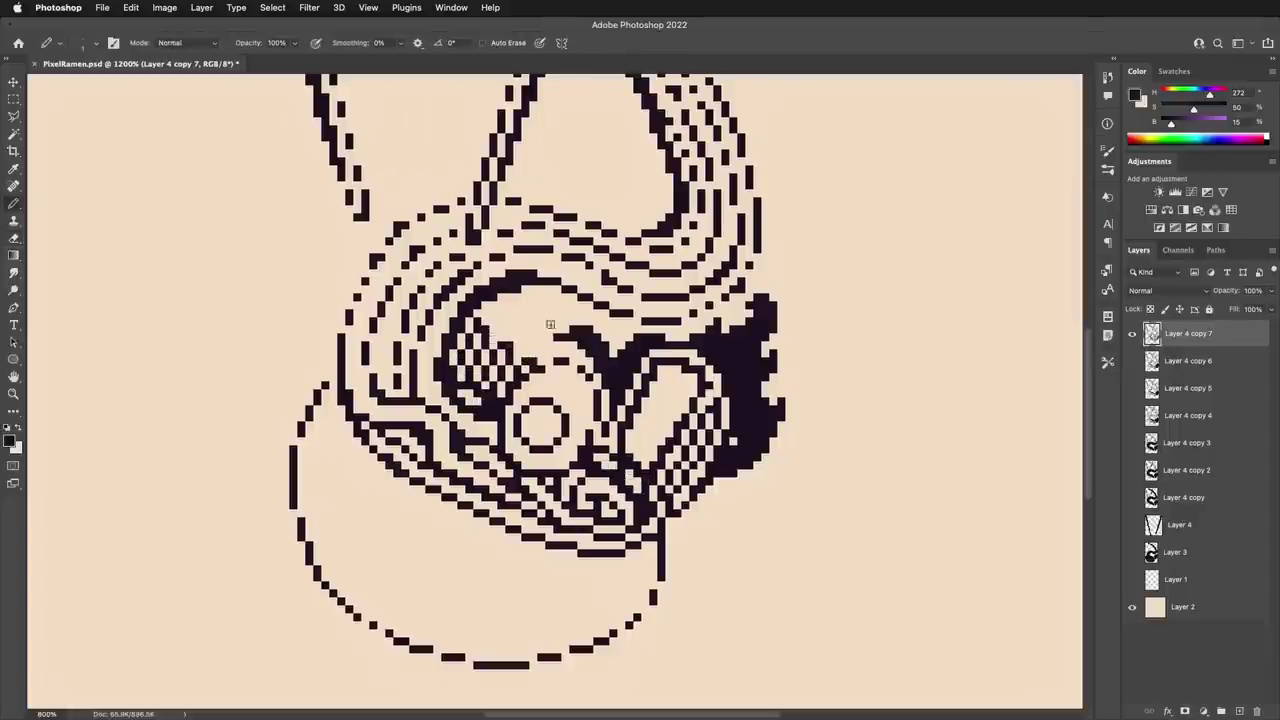
left_click(534, 321)
- Shade the bowl's right edge with a dark tapering pencil stroke below the rim
left_click_drag(660, 546, 631, 611)
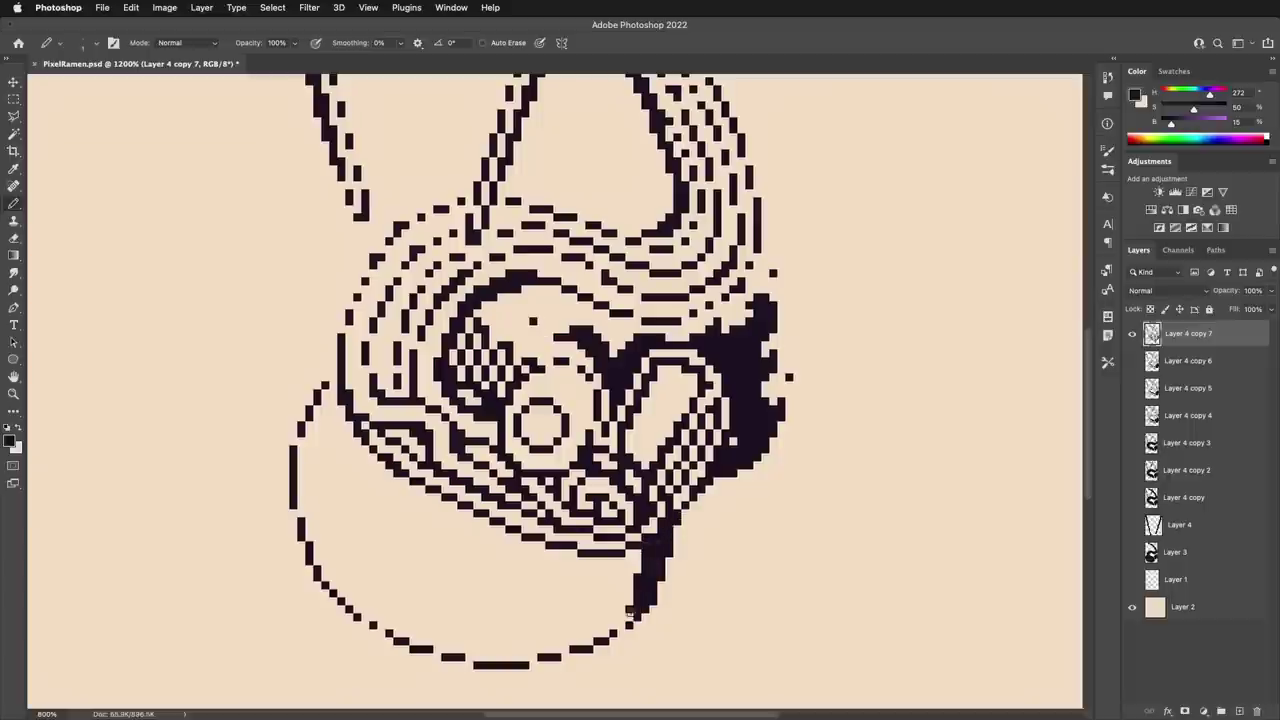
key("e")
key("b")
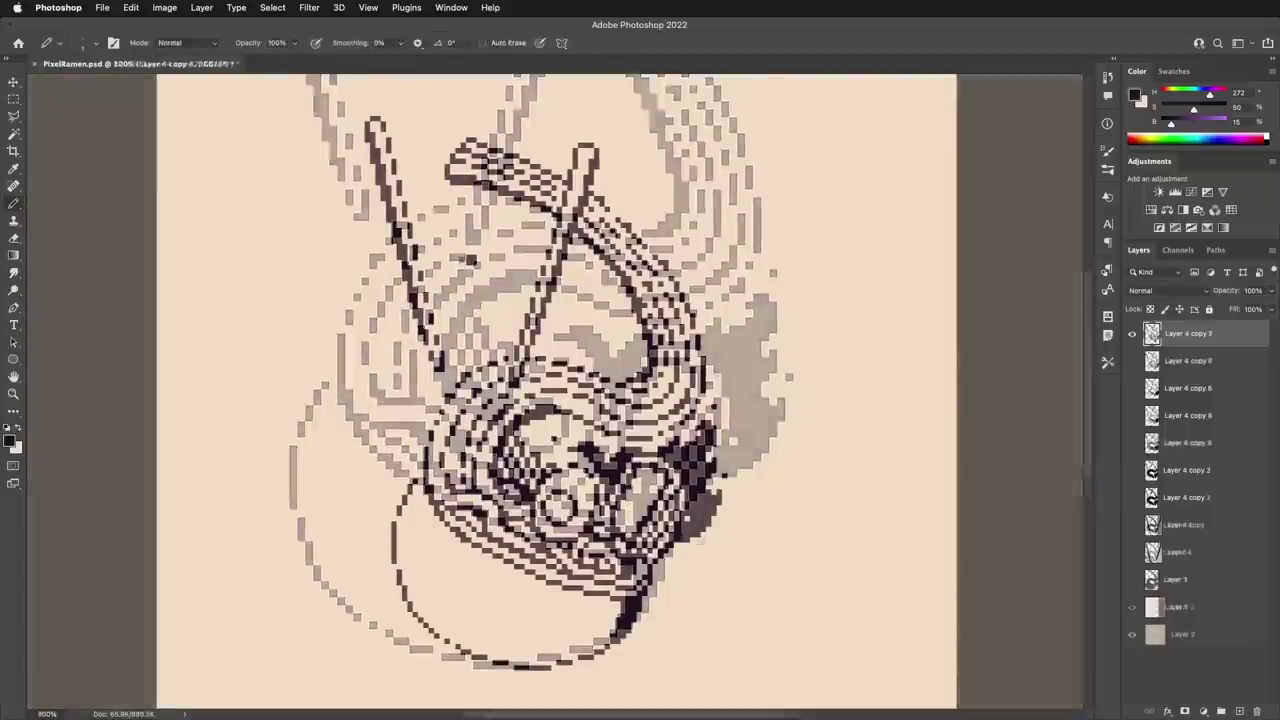
key("e")
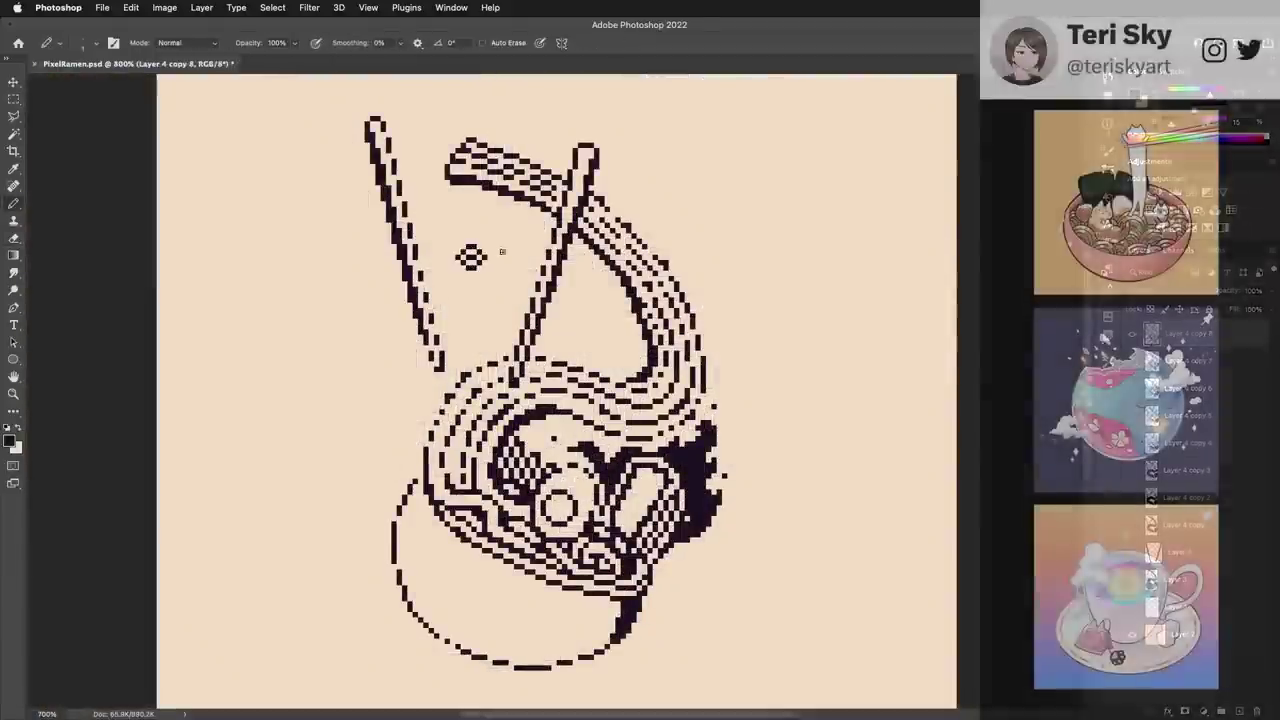
- Finish the small garnish ring between the chopsticks and place copies of it around the noodles
key("b")
mouse_move(471, 264)
left_mouse_down()
mouse_move(493, 280)
mouse_move(418, 420)
mouse_move(407, 398)
left_mouse_up()
key("m")
key("e")
left_click(471, 248)
key("m")
key("v")
left_click_drag(407, 398, 516, 185)
- Nudge the selected garnish copy across to the outer side of the upper noodle band
key("super+shift+Up")
key("super+Right")
key("super+Right")
key("super+Right")
key("super+Right")
key("super+Right")
key("super+shift+Right")
key("super+shift+Right")
key("super+shift+Right")
key("super+shift+Down")
key("super+shift+Down")
key("super+shift+Down")
key("super+Right")
key("super+Right")
key("super+Right")
key("super+Right")
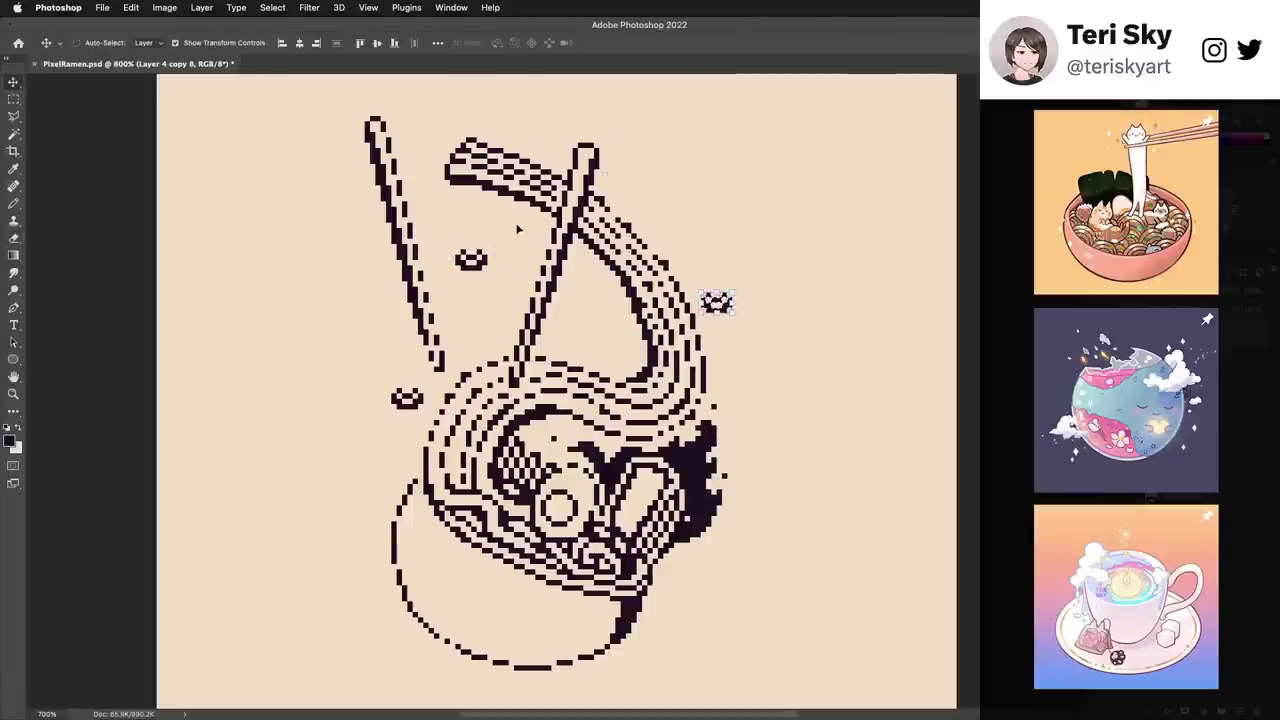
- Fine-tune the selected garnish copy's position, slightly higher and closer to the outer edge of the noodle band
key("super+Down")
key("super+Down")
key("super+Down")
key("super+Down")
key("super+Down")
key("super+Down")
key("super+Down")
key("super+Left")
key("super+Left")
key("super+Up")
key("super+Up")
key("super+Up")
key("super+Up")
key("super+Up")
key("super+Up")
key("super+Up")
key("super+Up")
- Move the small garnish between the chopsticks straight up, closer to the end of the noodle band
left_click_drag(450, 240, 492, 284)
key("v")
left_click_drag(486, 278, 486, 246)
- Rotate the garnish below the left chopstick upright, shift it outward from the noodles, and deselect it
key("m")
mouse_move(372, 376)
left_mouse_down()
mouse_move(428, 416)
mouse_move(397, 412)
left_mouse_up()
key("super+t")
key("Return")
key("v")
key("ctrl+d")
- Draw a small round garnish inside the noodle loop and place a copy above the upper noodle band
key("b")
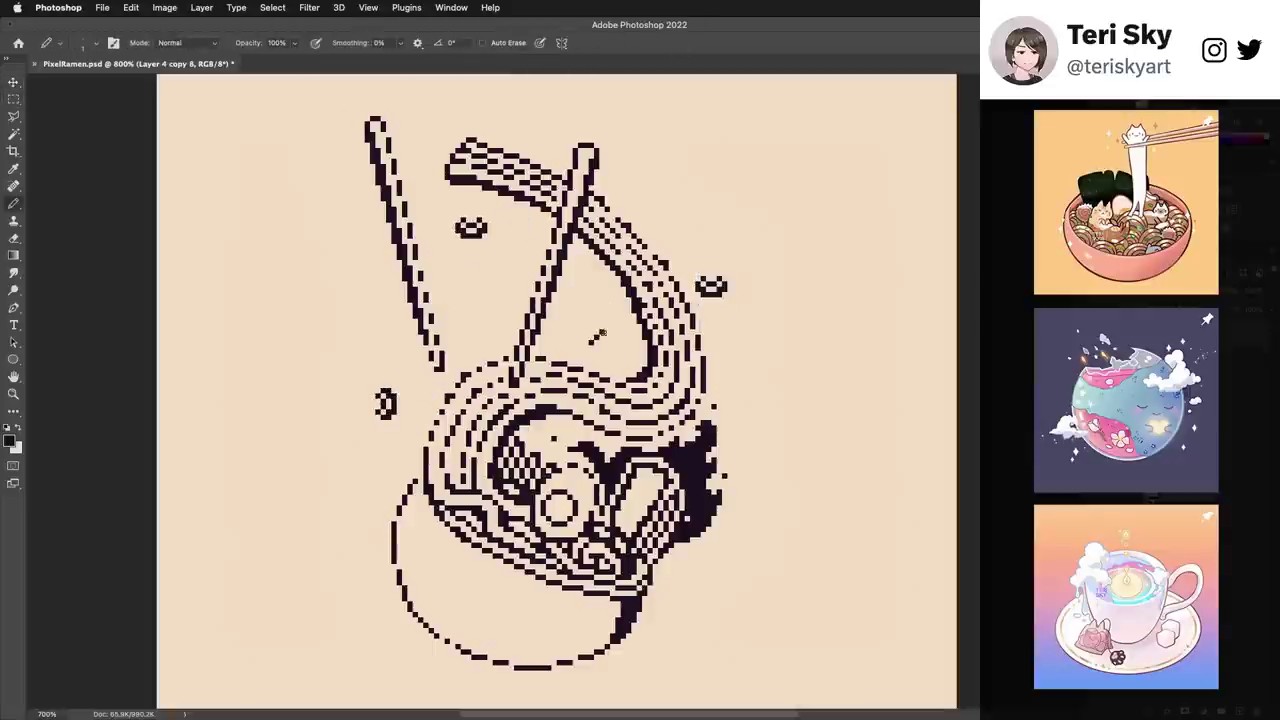
left_click(596, 336)
key("m")
mouse_move(583, 320)
left_mouse_down()
mouse_move(615, 357)
mouse_move(363, 204)
mouse_move(535, 136)
left_mouse_up()
key("v")
left_click_drag(535, 136, 540, 130)
- Draw a small star with a thick dark tail outside the noodle band and shade the band's inner bend
mouse_move(678, 370)
left_mouse_down()
mouse_move(704, 385)
mouse_move(679, 385)
mouse_move(695, 383)
mouse_move(731, 450)
mouse_move(698, 476)
left_mouse_up()
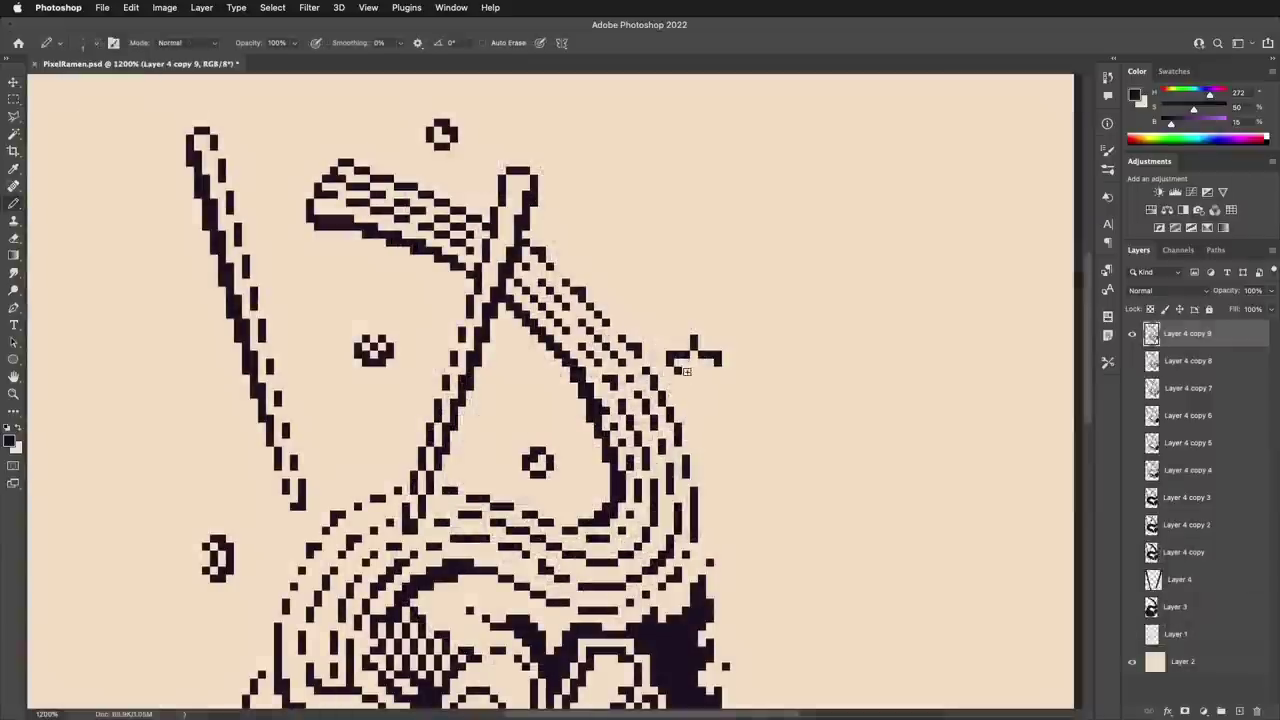
left_click_drag(548, 496, 603, 468)
key("e")
mouse_move(704, 452)
left_mouse_down()
mouse_move(718, 384)
mouse_move(732, 460)
left_mouse_up()
- Move the star higher and reshape its dark tail into a longer curve reaching the noodle band
key("m")
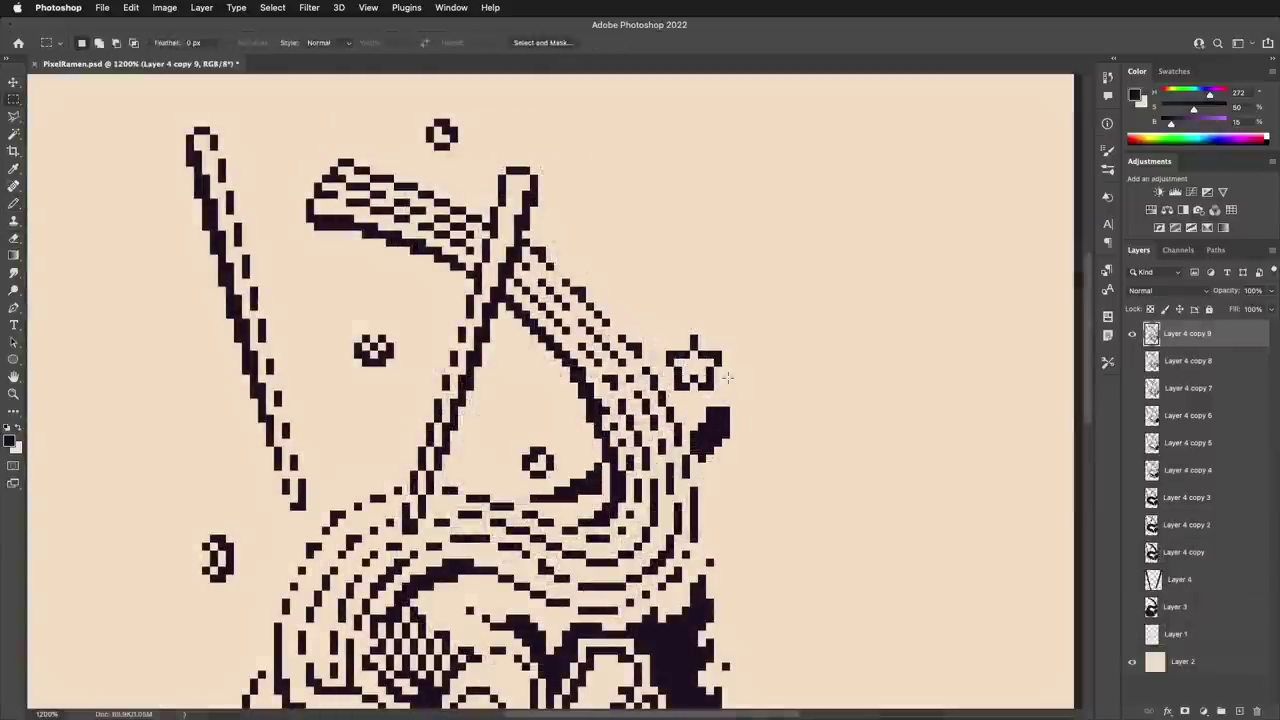
left_click_drag(728, 394, 660, 330)
mouse_move(694, 366)
left_mouse_down()
mouse_move(694, 302)
mouse_move(690, 410)
left_mouse_up()
key("e")
left_click_drag(724, 412, 702, 456)
key("b")
key("e")
mouse_move(716, 310)
left_mouse_down()
mouse_move(688, 340)
mouse_move(724, 322)
mouse_move(717, 299)
left_mouse_up()
key("b")
- Draw a small outlined bear figure on a new layer beside the upper noodle band
key("alt+shift+super+n")
mouse_move(606, 202)
left_mouse_down()
mouse_move(630, 211)
mouse_move(622, 179)
mouse_move(638, 227)
mouse_move(589, 188)
mouse_move(598, 258)
mouse_move(637, 256)
mouse_move(661, 222)
left_mouse_up()
key("e")
key("b")
key("e")
key("b")
left_click(645, 256)
key("e")
left_click(645, 256)
key("b")
key("e")
key("b")
- Place a copy of the bear on the top end of the right chopstick
mouse_move(574, 236)
left_mouse_down()
mouse_move(630, 262)
mouse_move(644, 234)
mouse_move(606, 260)
mouse_move(232, 169)
mouse_move(366, 465)
mouse_move(261, 129)
mouse_move(205, 118)
mouse_move(531, 136)
left_mouse_up()
key("e")
key("v")
key("i")
key("v")
key("b")
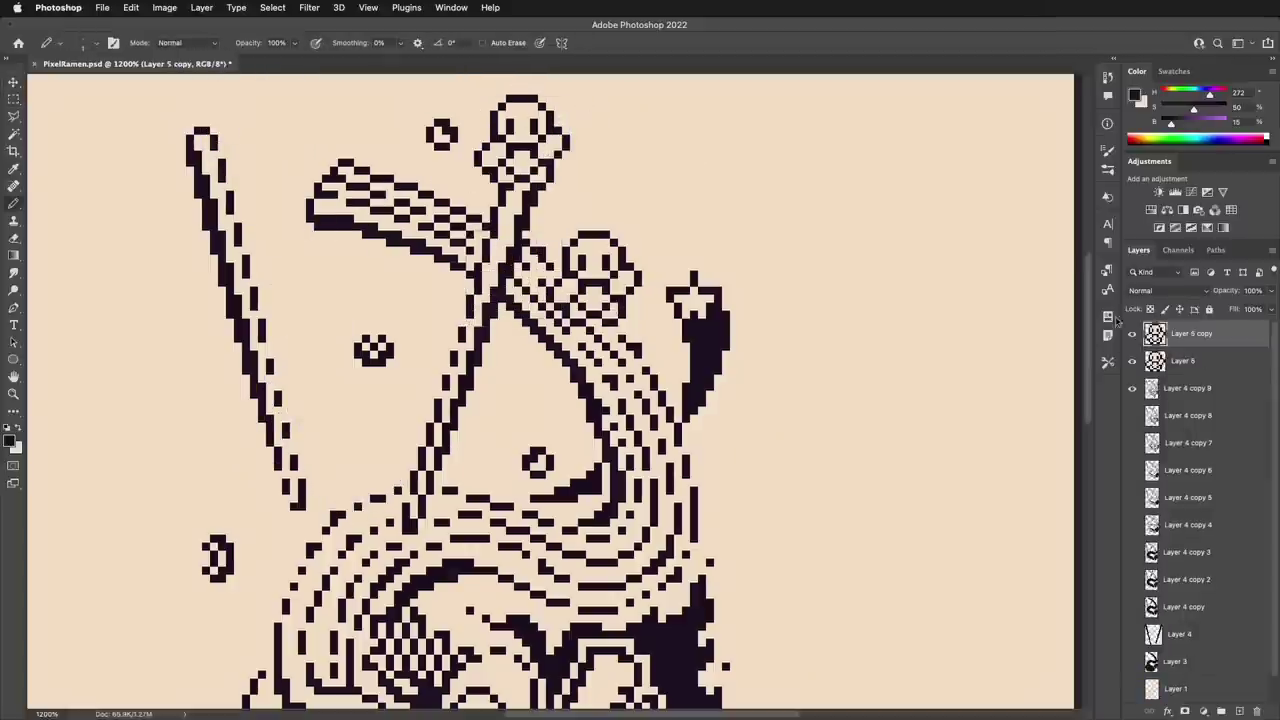
- Move the original bear on Layer 5 down onto the noodles between the chopstick tips
left_click(1196, 361)
key("v")
left_click_drag(858, 342, 626, 512)
key("m")
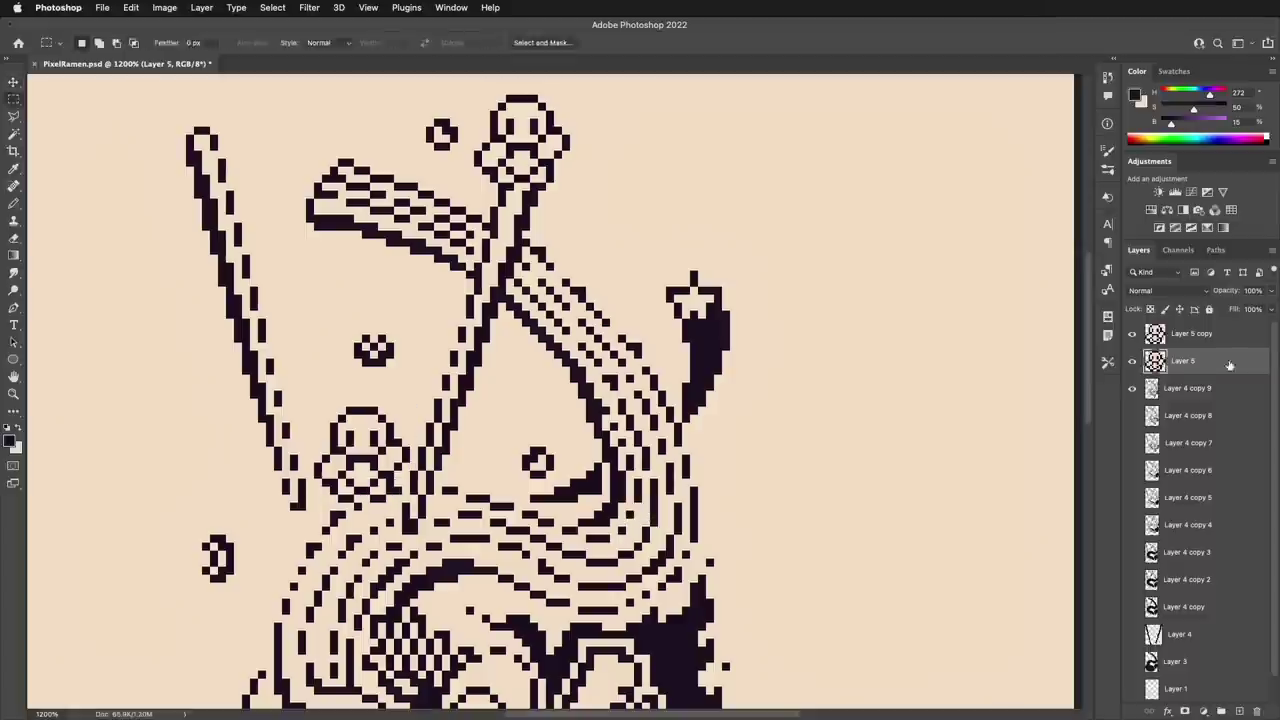
- Add pixel ears to the bear on top of the right chopstick on Layer 5 copy
left_click(1225, 336)
key("b")
mouse_move(502, 91)
left_mouse_down()
mouse_move(479, 107)
mouse_move(566, 107)
left_mouse_up()
left_click(502, 119)
key("e")
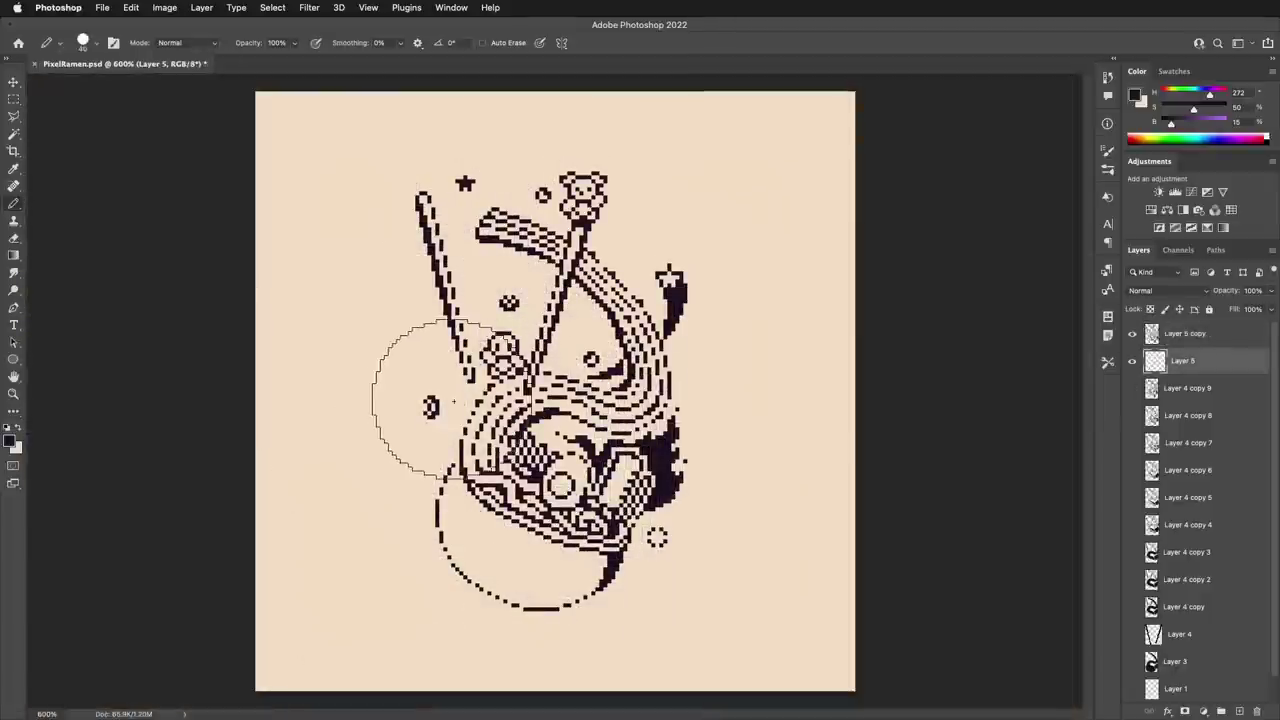
- Stamp a large dark circle around the left garnish and hollow it into an outline using a contracted selection
left_click(452, 404)
left_click(272, 7)
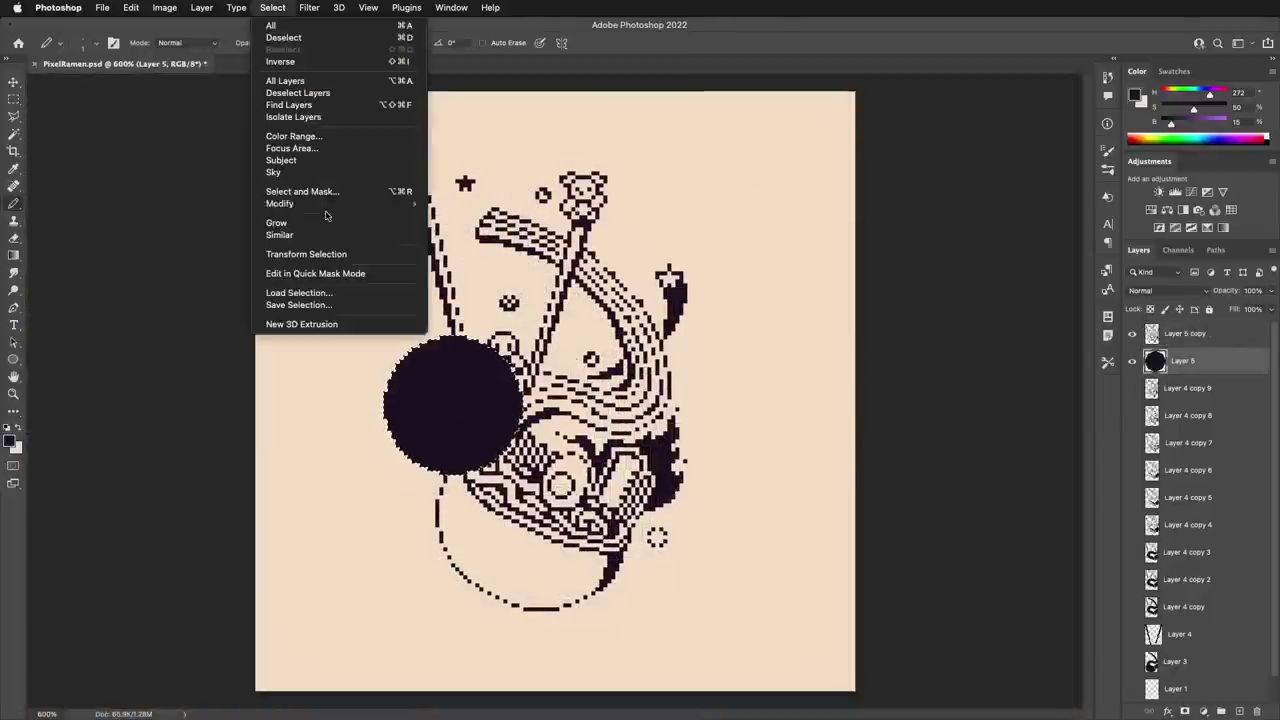
left_click(455, 239)
key("Return")
key("Delete")
- Clear the circle where it meets the artwork using an expanded selection of Layer 5 copy, and erase gaps in its outline
key("m")
left_click(1185, 334)
left_click(1152, 334, "super")
left_click(272, 7)
left_click(460, 228)
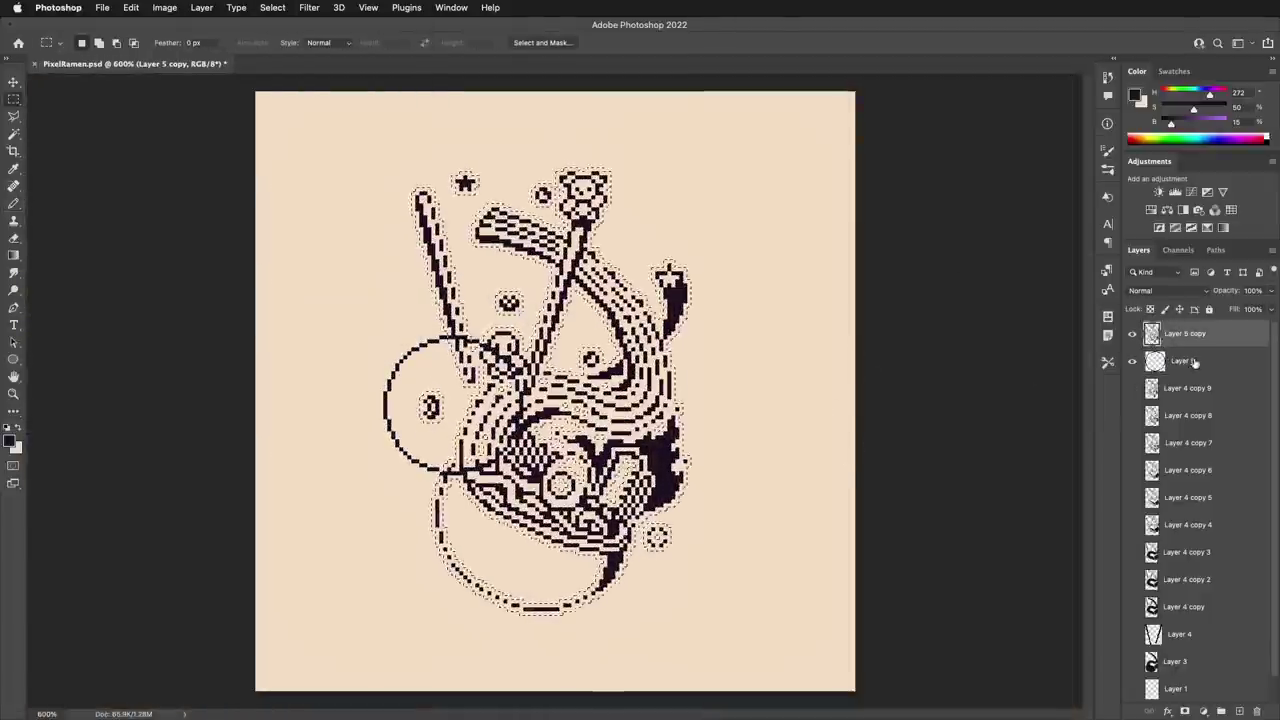
left_click(1194, 362)
key("Delete")
key("super+d")
key("e")
left_click(418, 347)
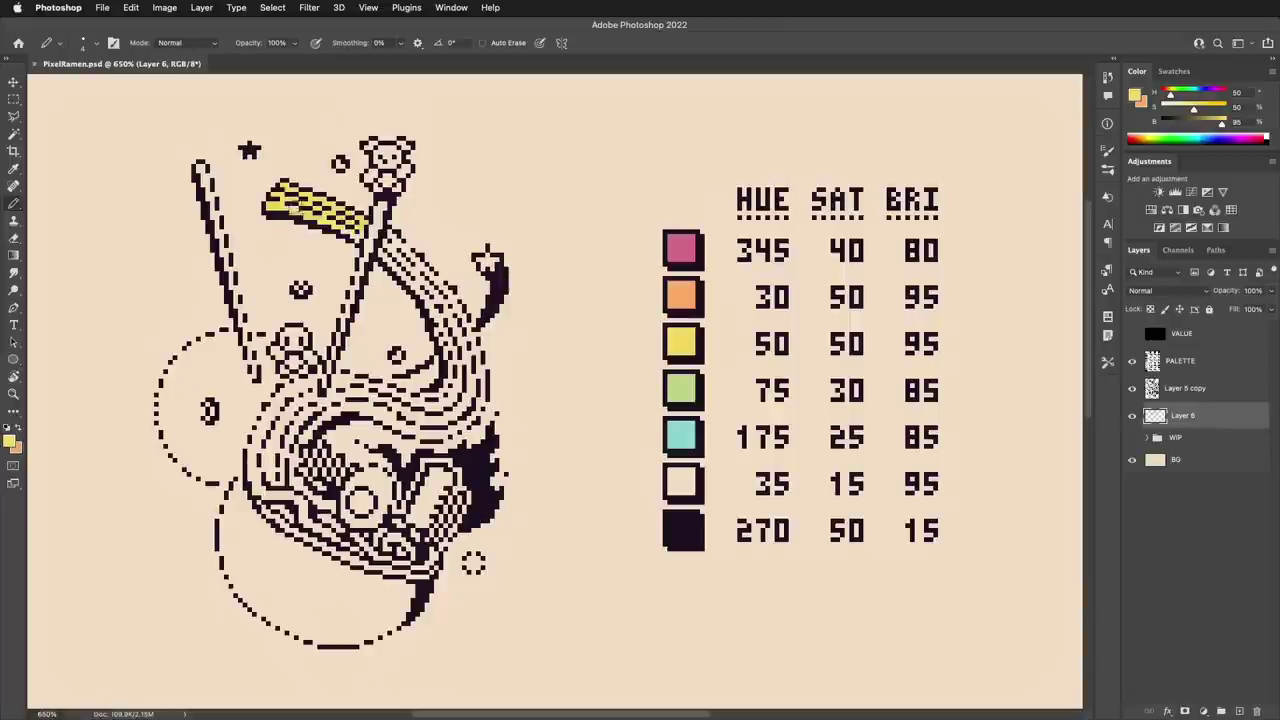
- Color the noodles yellow on Layer 6 and shade the band's inner curve and lower bend with orange
mouse_move(296, 209)
left_mouse_down()
mouse_move(359, 235)
mouse_move(472, 350)
mouse_move(322, 394)
mouse_move(262, 462)
mouse_move(268, 490)
left_mouse_up()
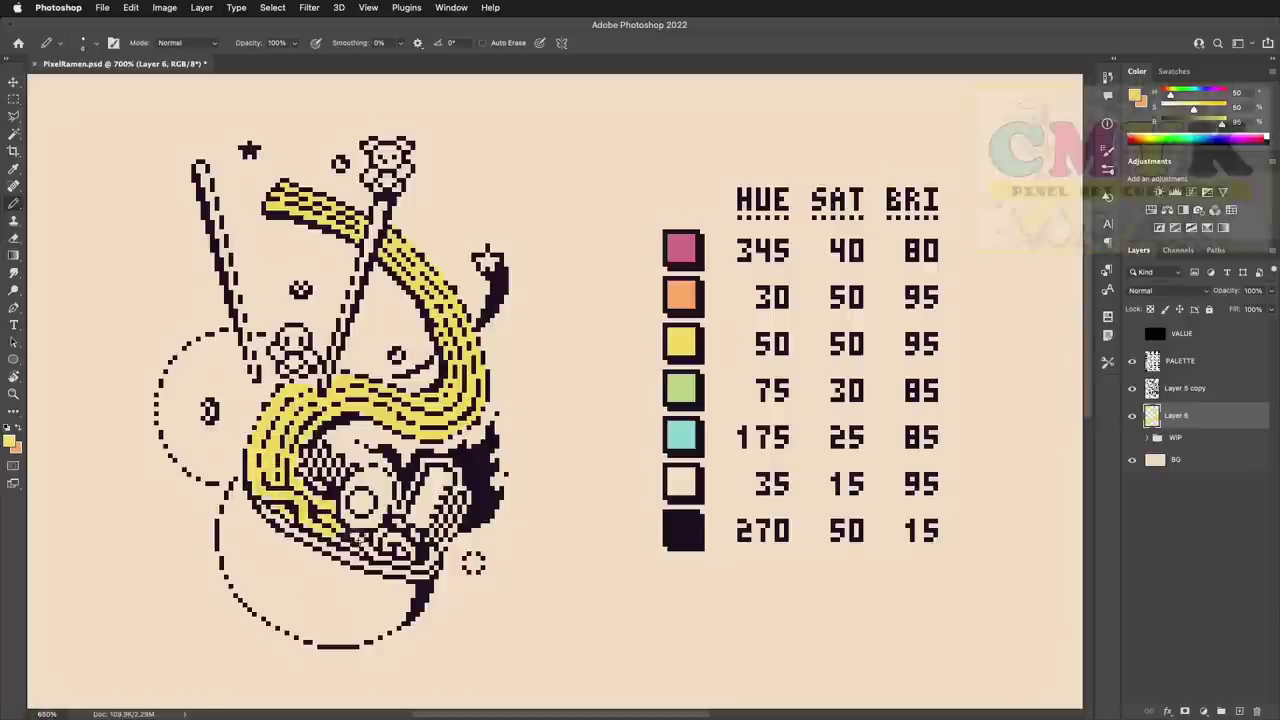
left_click_drag(372, 545, 424, 562)
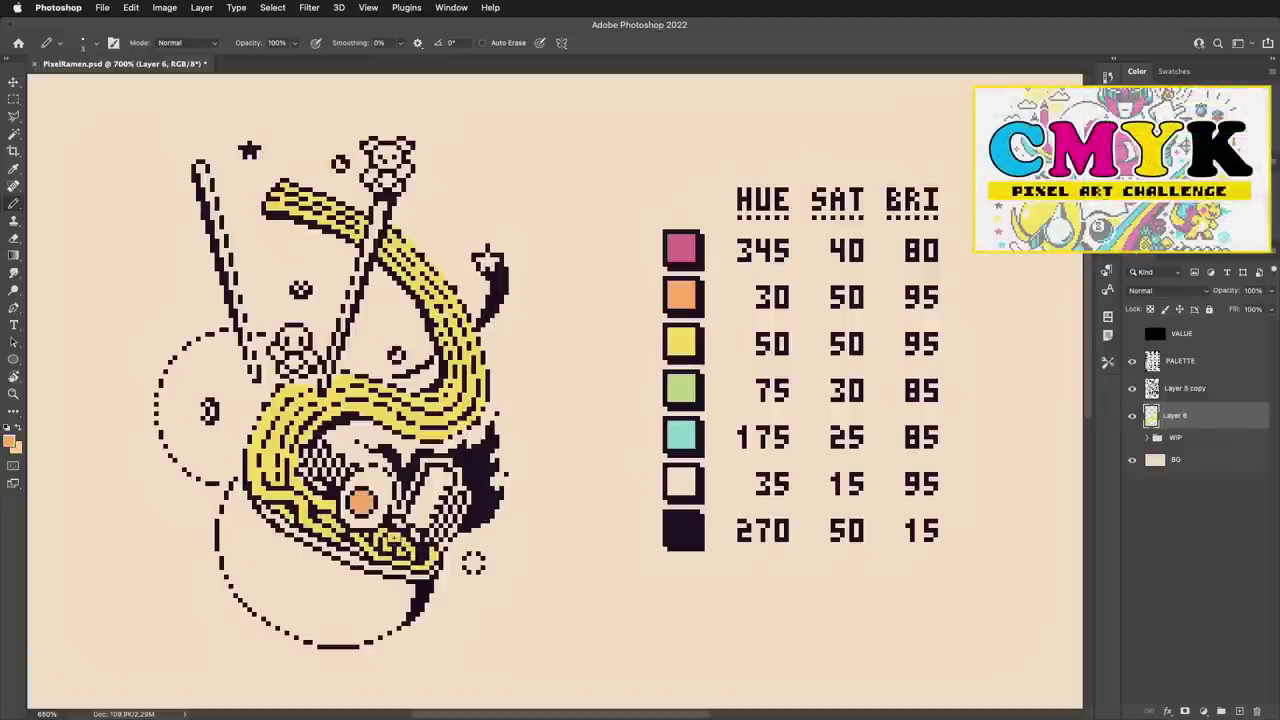
mouse_move(306, 430)
left_mouse_down()
mouse_move(450, 418)
mouse_move(484, 394)
left_mouse_up()
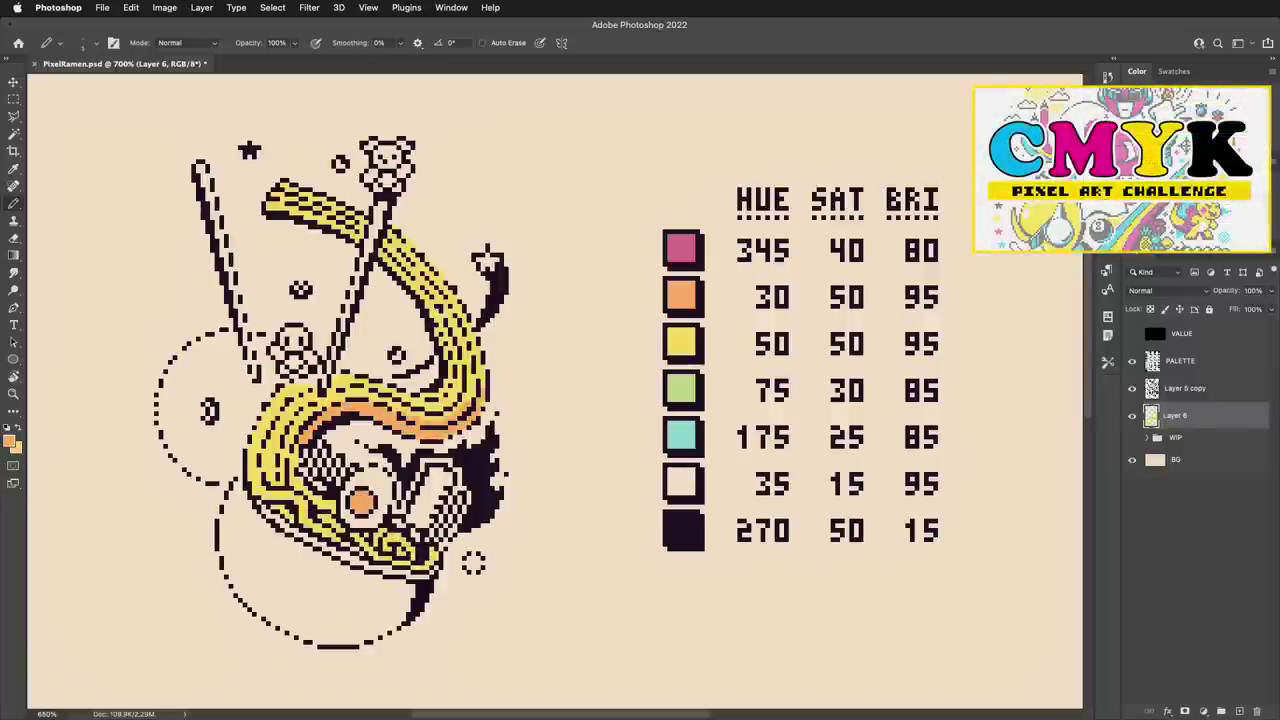
left_click_drag(300, 477, 330, 507)
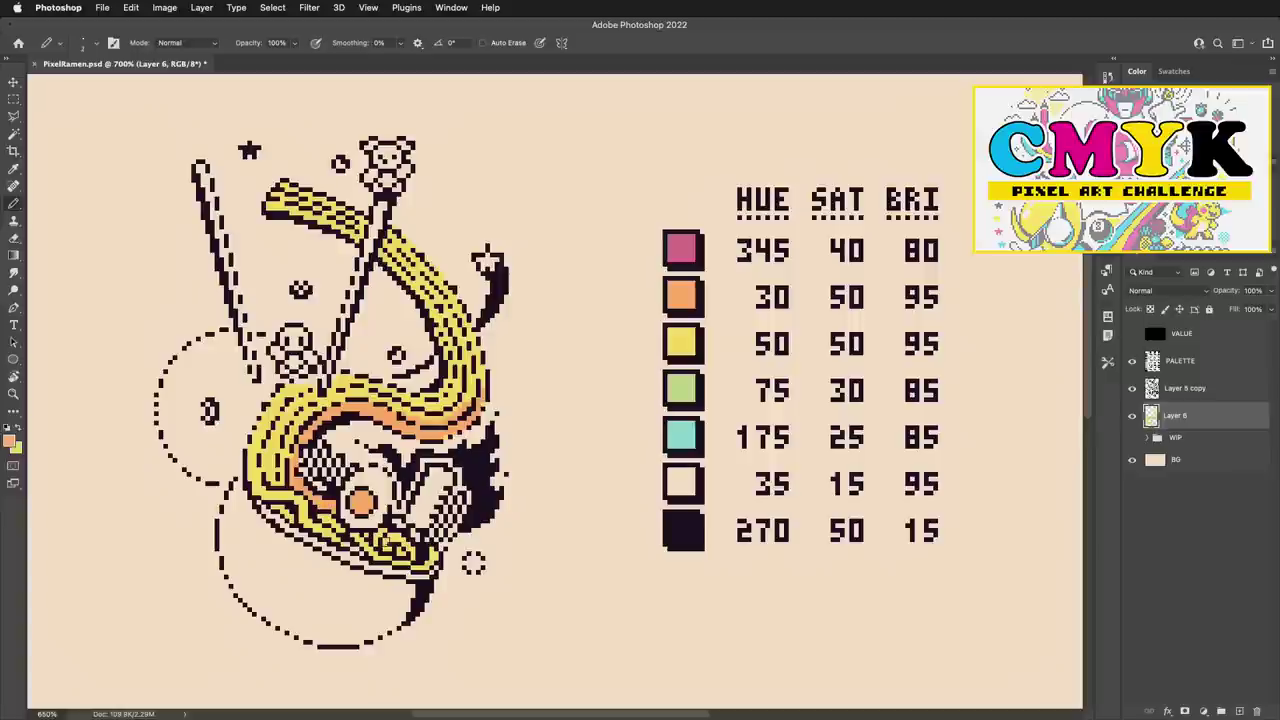
key("x")
key("x")
left_click_drag(482, 366, 485, 391)
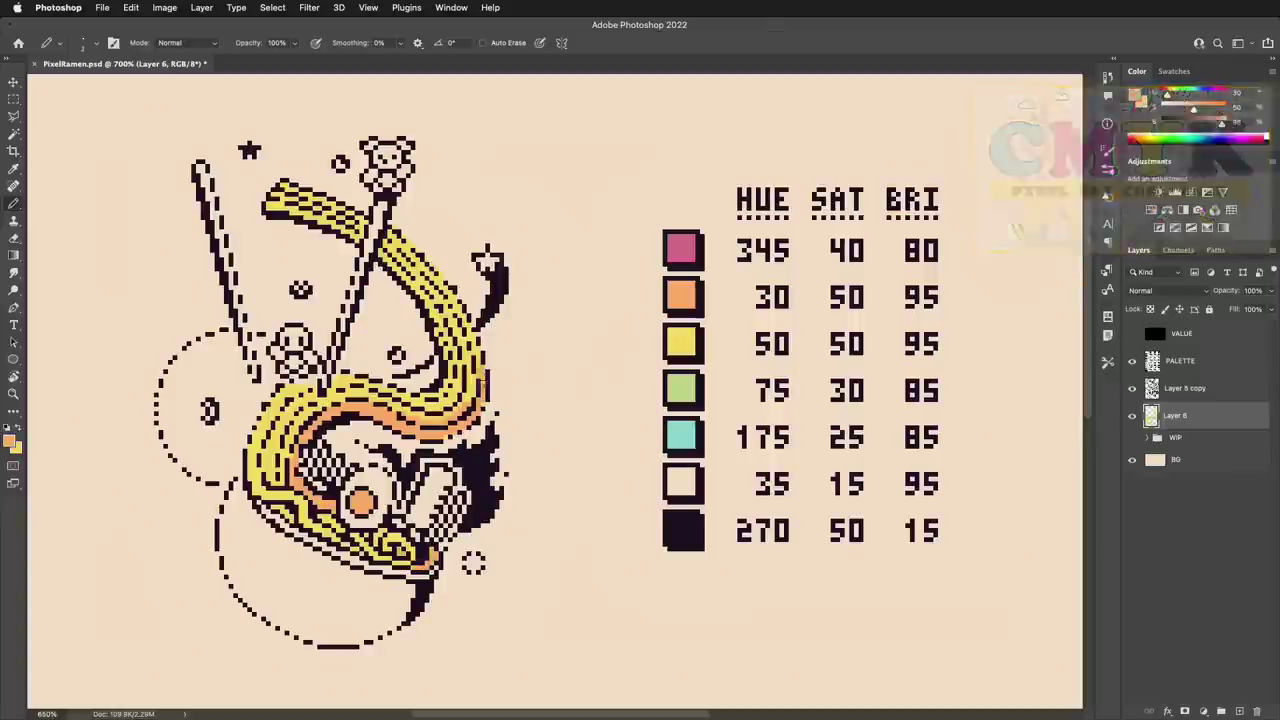
- Color the meat slice beside the egg with the pink palette color
key("x")
left_click(683, 249, "alt")
mouse_move(442, 468)
left_mouse_down()
mouse_move(420, 524)
mouse_move(436, 501)
left_mouse_up()
- Color the small floating garnishes and the checkered topping left of the egg with the palette's green
left_click(683, 390, "alt")
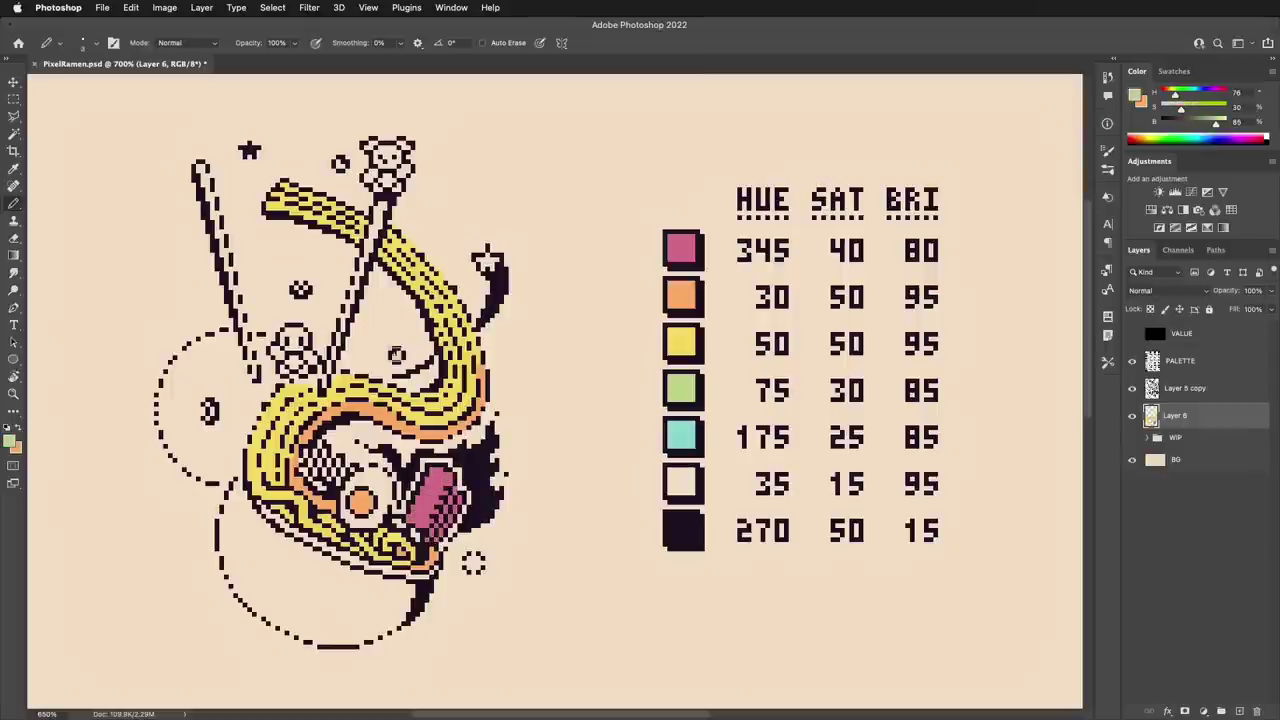
left_click(397, 355)
left_click(300, 289)
left_click(341, 164)
left_click(209, 410)
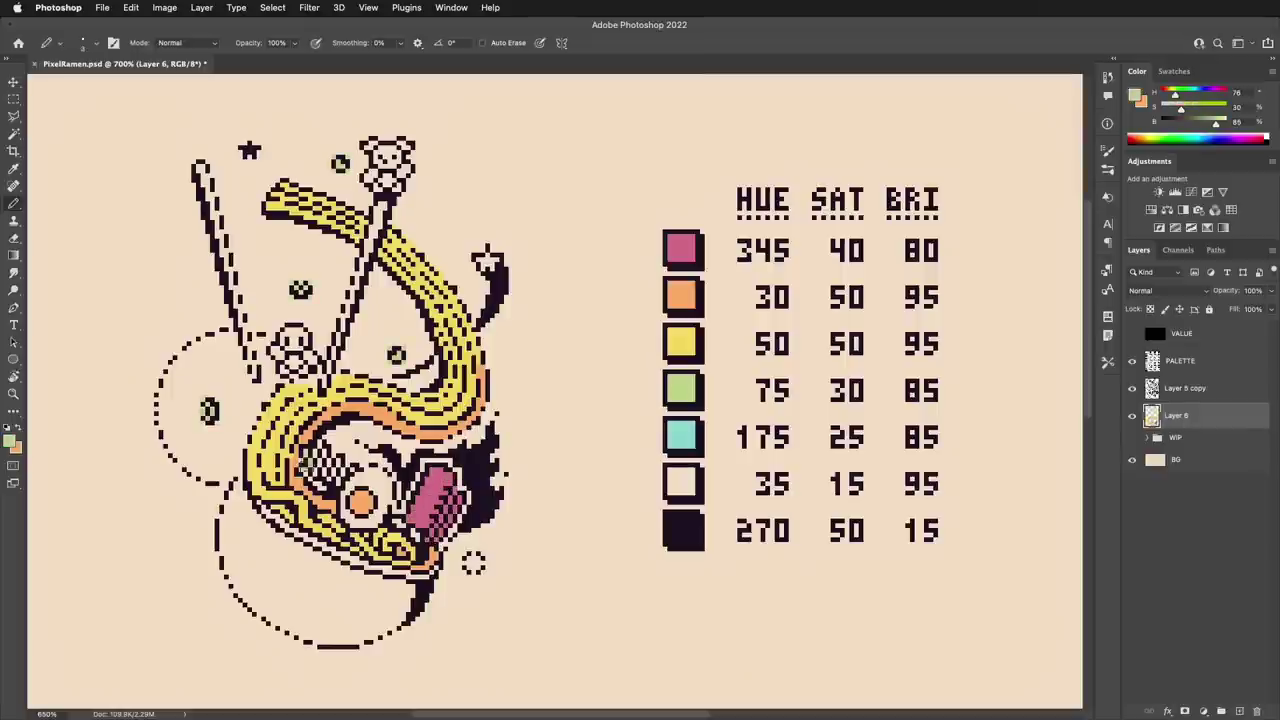
mouse_move(306, 465)
left_mouse_down()
mouse_move(334, 472)
mouse_move(322, 483)
left_mouse_up()
- Fill both chopsticks along their full length with orange
key("x")
left_click(380, 208)
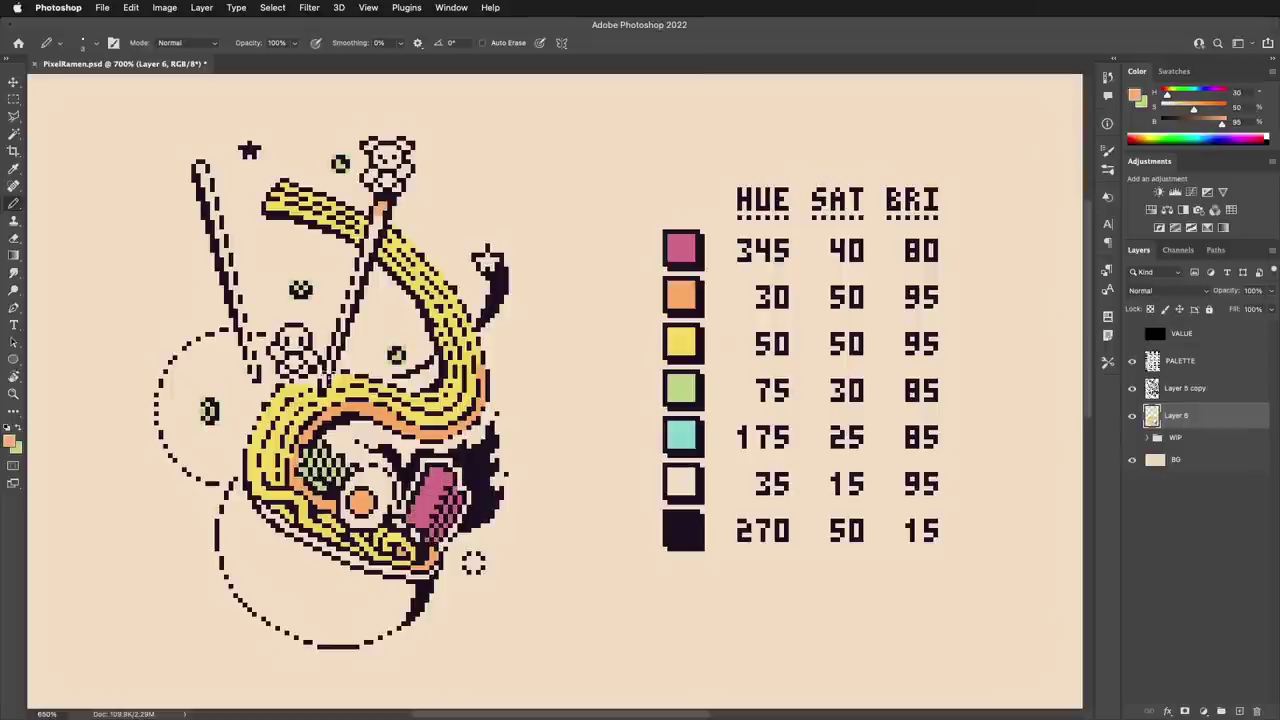
left_click(323, 384, "shift")
left_click(250, 367)
left_click(199, 168, "shift")
key("e")
key("b")
key("x")
key("super+z")
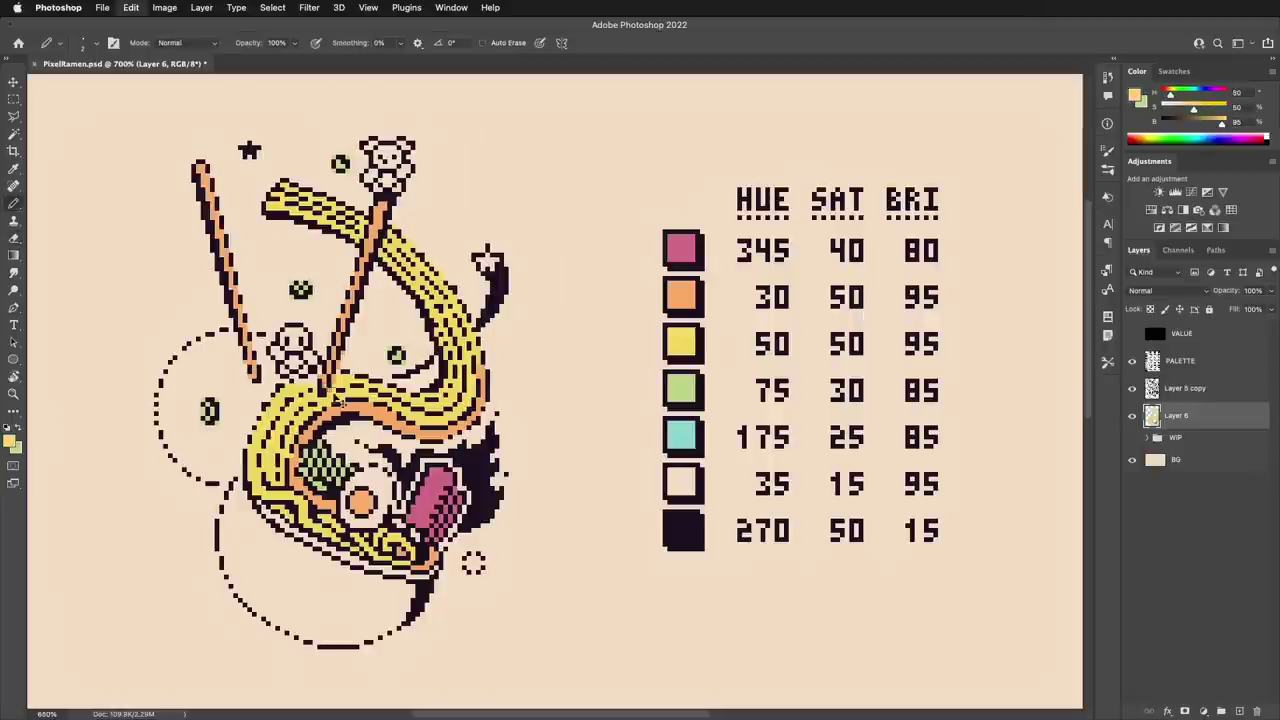
- Color the star turquoise and paint turquoise shading along the bowl's left edge and underside
key("e")
key("b")
left_click(485, 262, "alt")
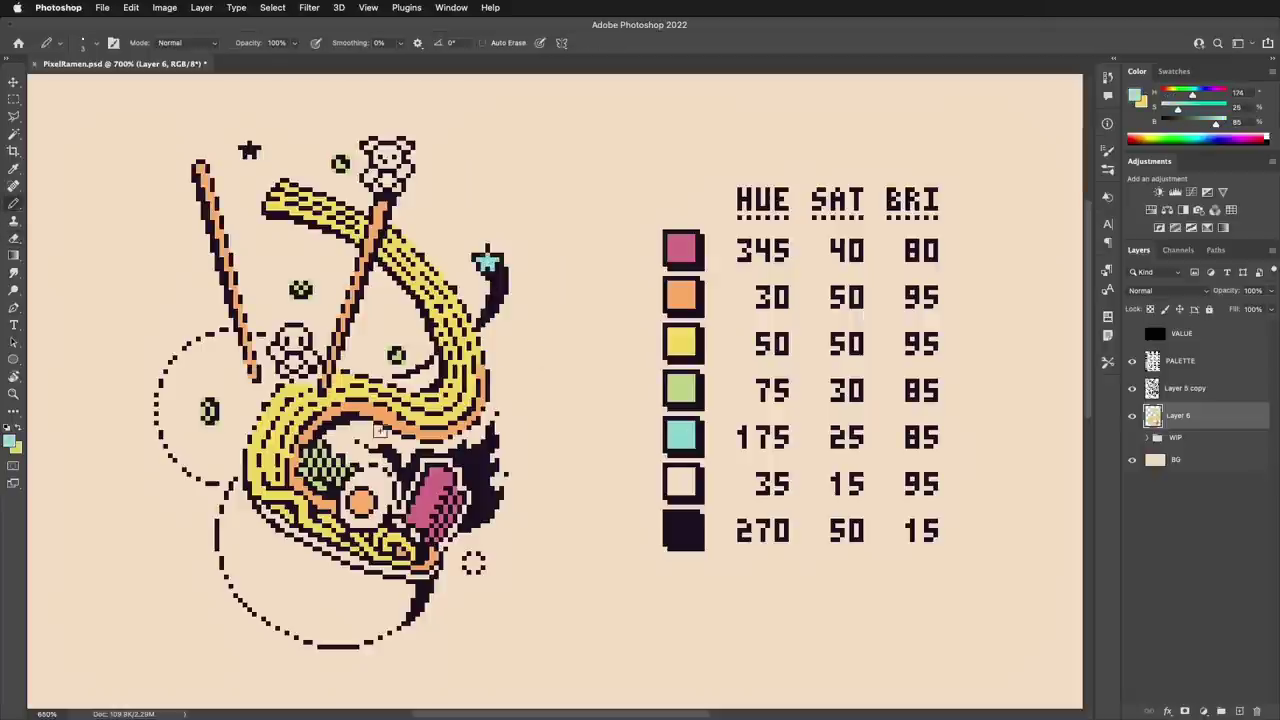
mouse_move(226, 518)
left_mouse_down()
mouse_move(290, 630)
mouse_move(400, 585)
mouse_move(381, 589)
mouse_move(377, 624)
left_mouse_up()
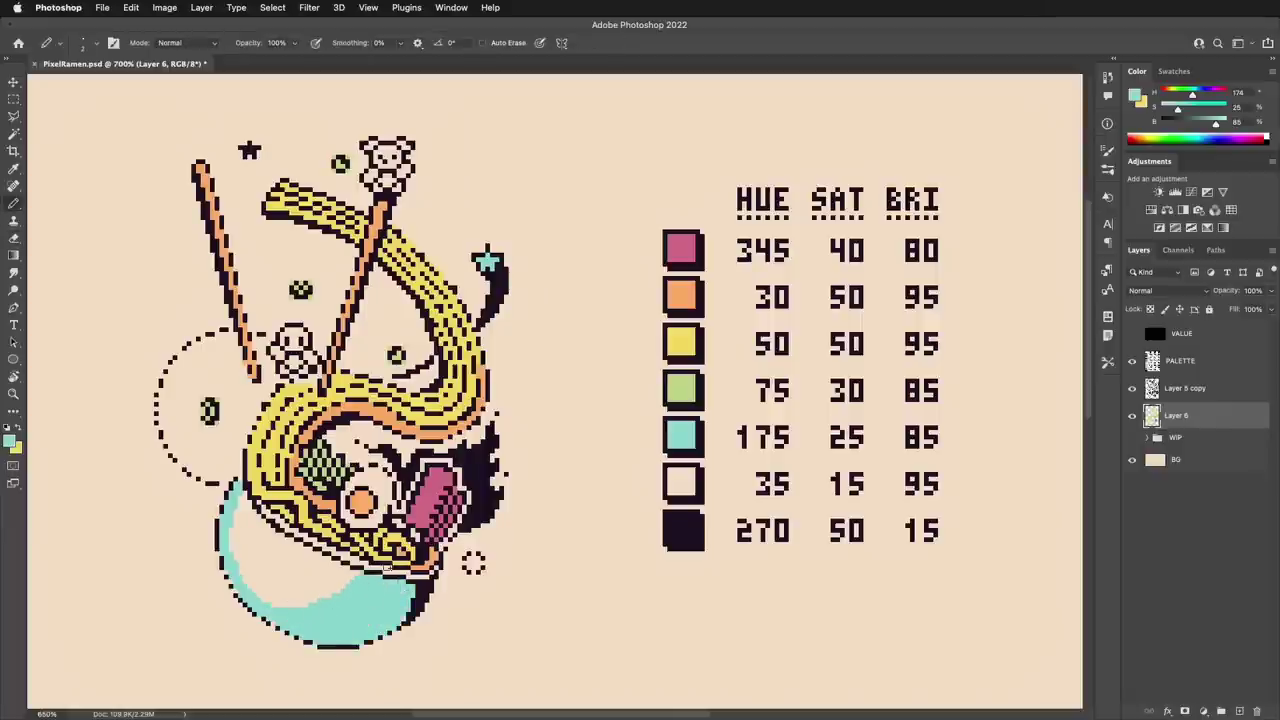
- Color the bear on the noodles turquoise and the bear on the chopstick pink
mouse_move(330, 352)
left_mouse_down()
mouse_move(290, 345)
mouse_move(305, 360)
left_mouse_up()
key("e")
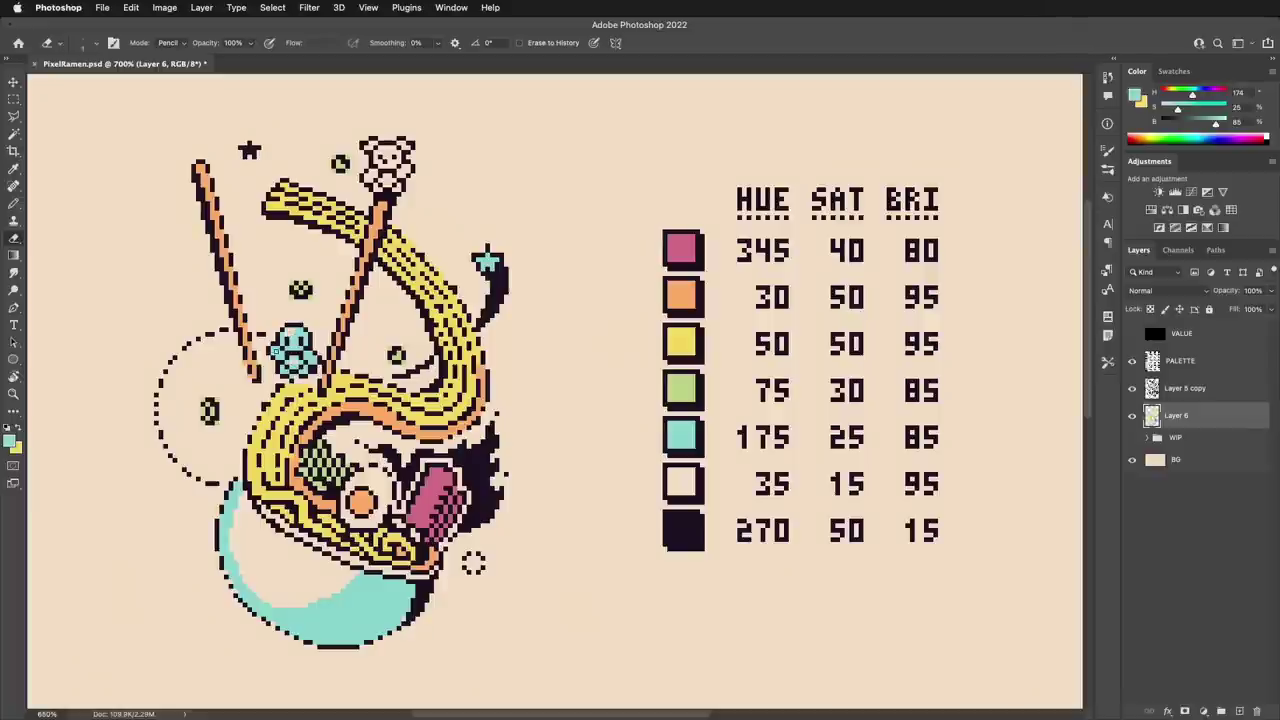
key("b")
left_click(682, 249, "alt")
left_click_drag(382, 152, 403, 172)
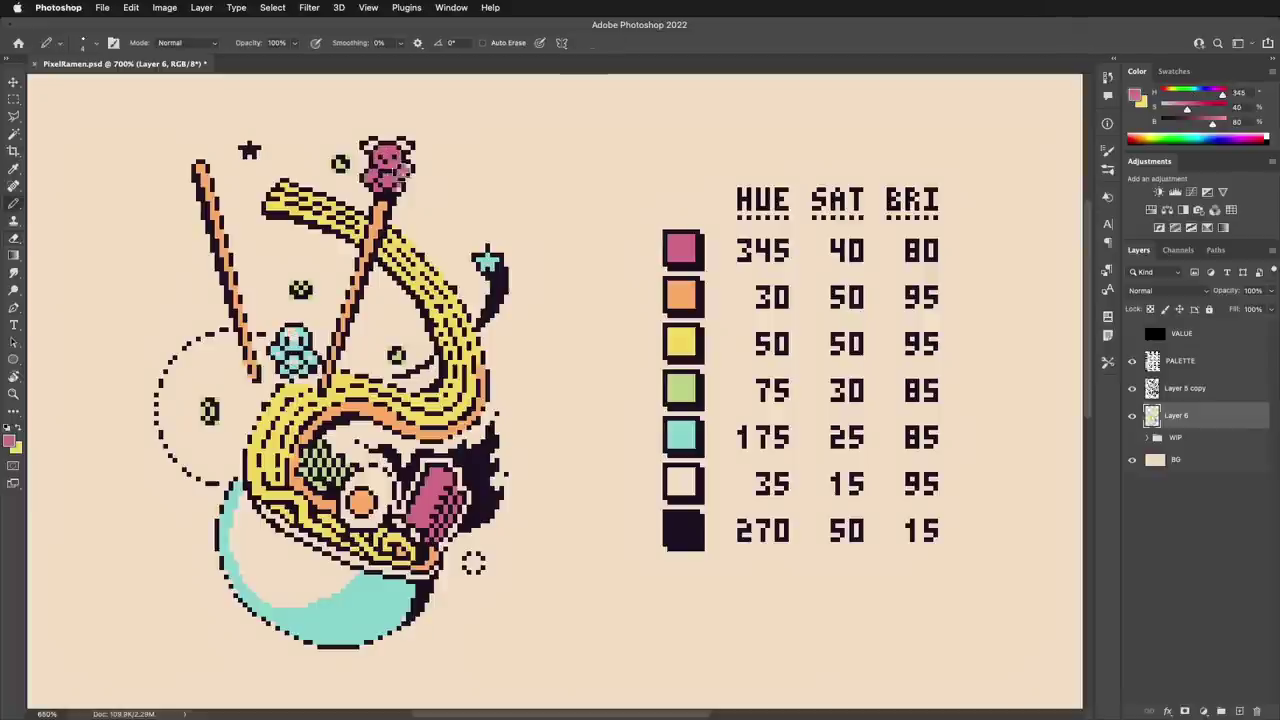
- Erase highlight streaks along the noodle band and fill the small round garnish beside the bowl with green
key("e")
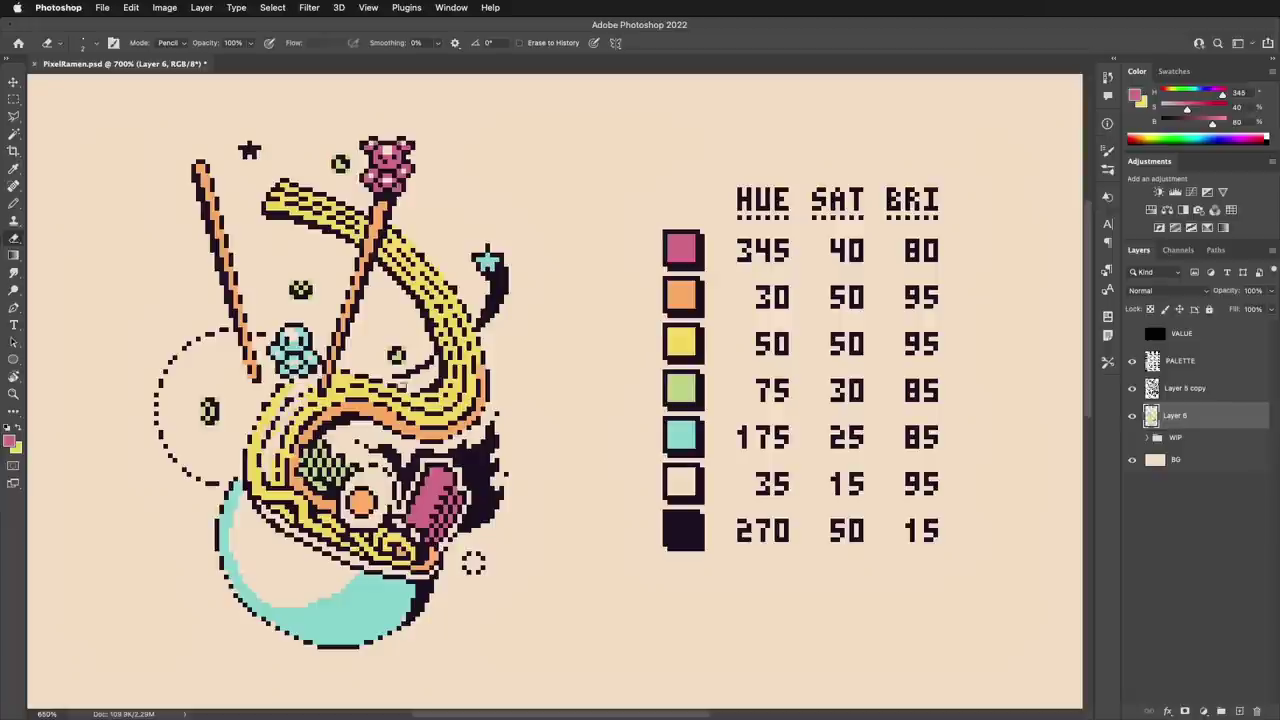
key("x")
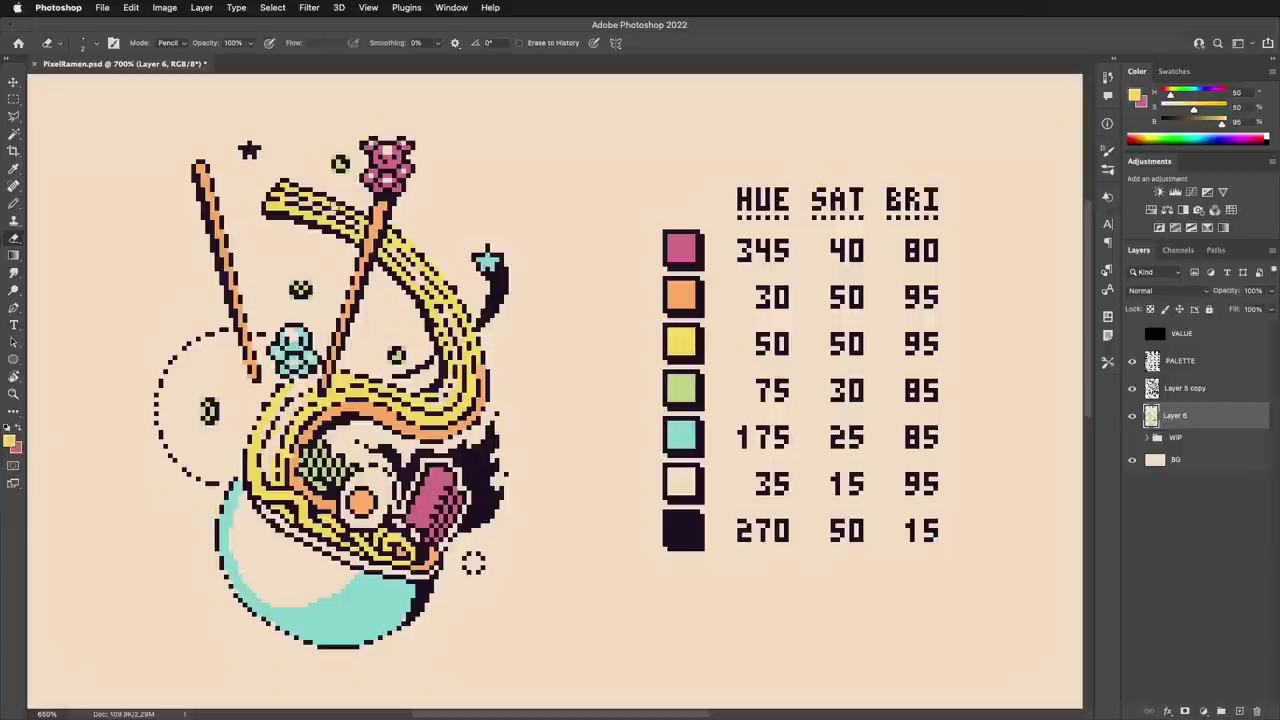
key("b")
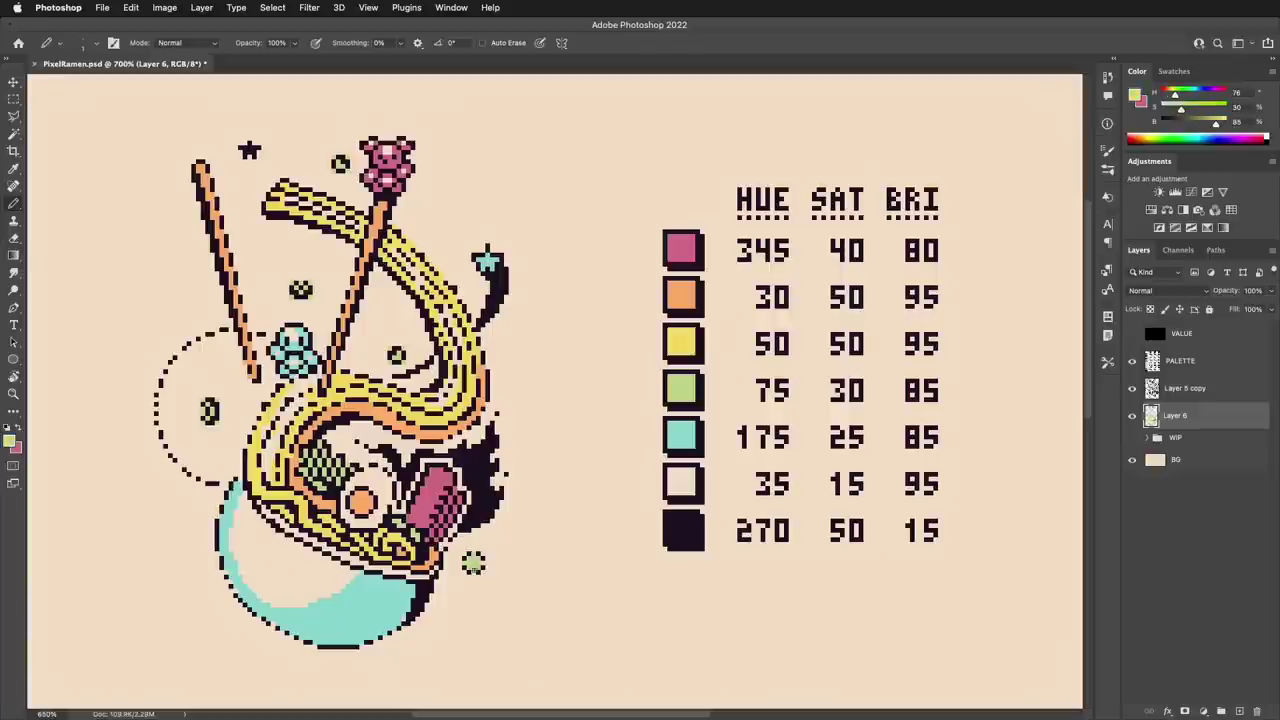
- Shade the bowl's contents around and below the egg with pink and orange pixels
left_click(428, 508, "alt")
mouse_move(384, 528)
left_mouse_down()
mouse_move(376, 541)
mouse_move(343, 531)
mouse_move(377, 557)
left_mouse_up()
left_click(361, 504, "alt")
left_click(380, 536, "alt")
left_click(361, 506, "alt")
key("x")
key("x")
left_click_drag(319, 527, 362, 556)
key("x")
key("x")
key("x")
left_click_drag(329, 504, 321, 508)
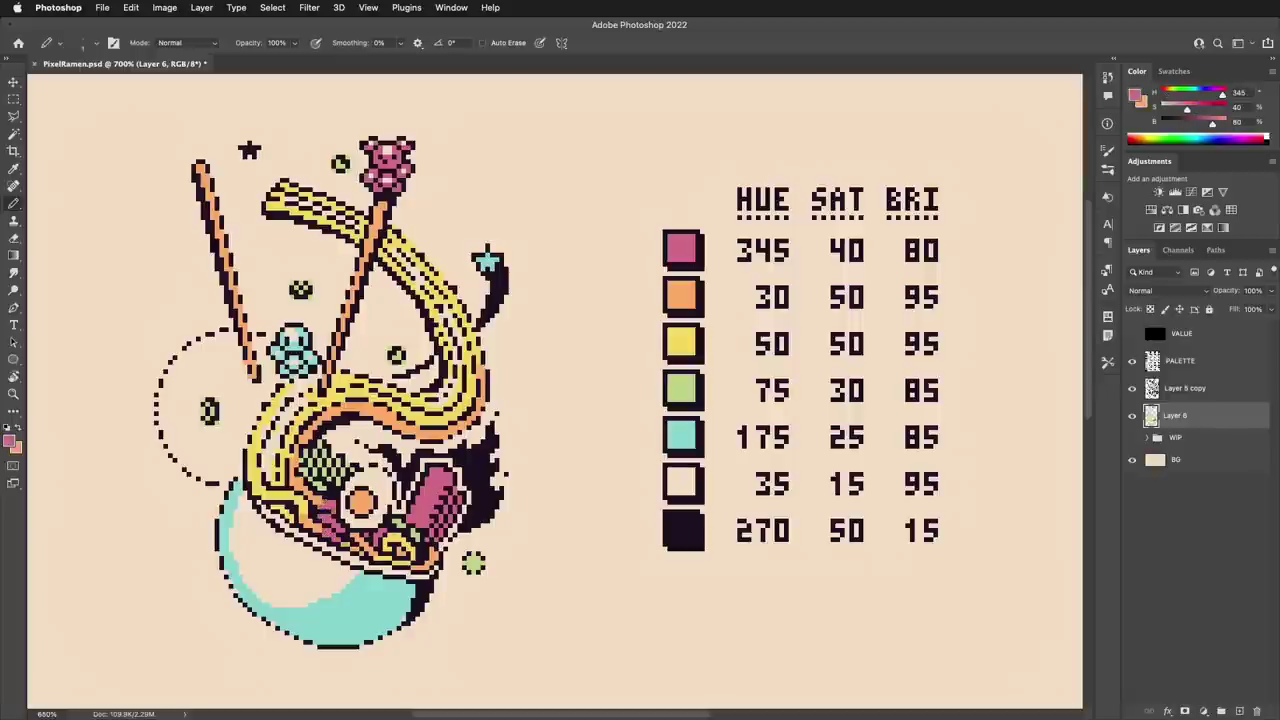
- Add pink shading along the noodle band's underside and lower bend, with orange accents on its upper curve
left_click_drag(370, 409, 386, 414)
key("x")
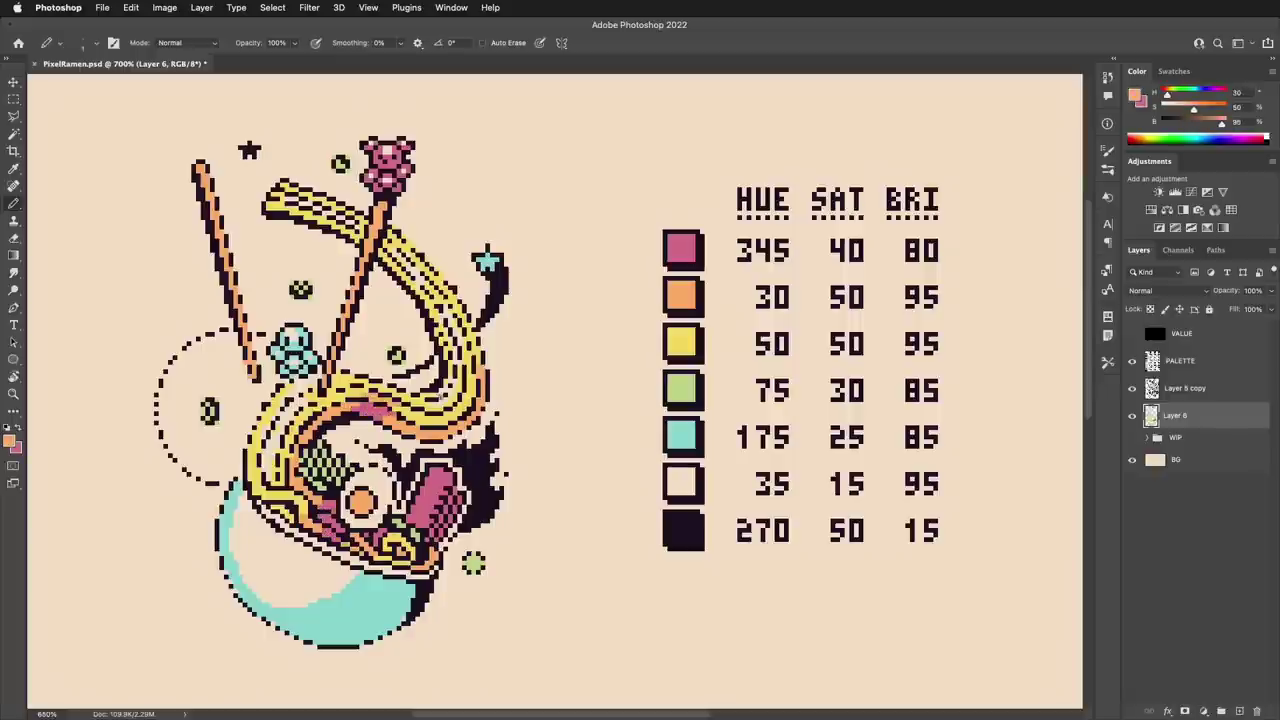
left_click(444, 396, "alt")
left_click(482, 402)
left_click(446, 432, "alt")
left_click(449, 292)
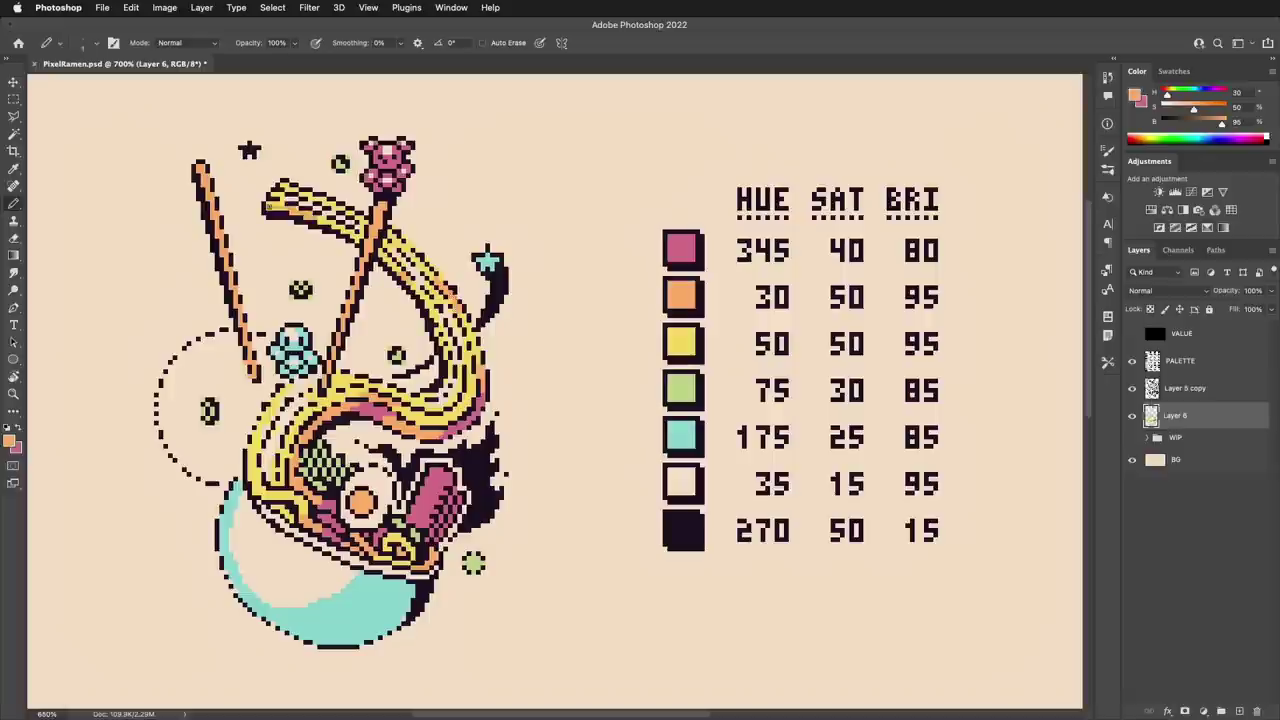
- Shade the lower ends of the chopsticks with pink
key("x")
key("x")
key("x")
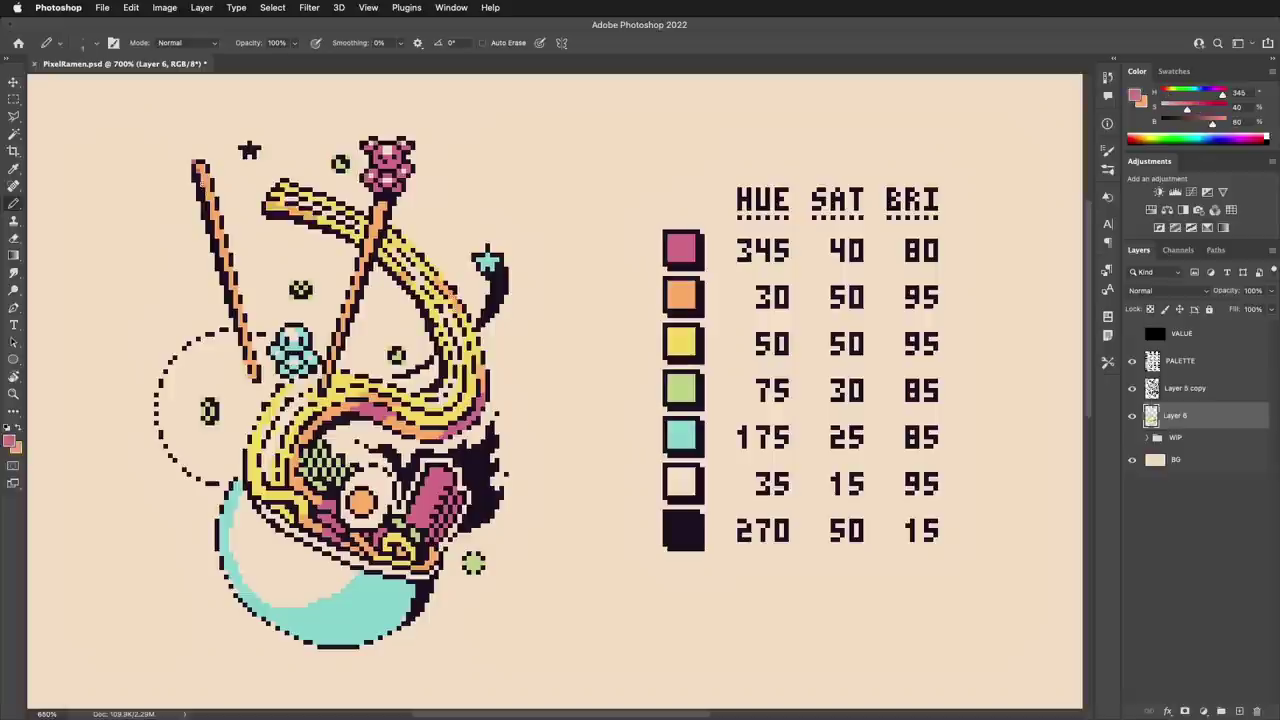
key("x")
left_click(203, 162)
key("x")
- Fill the dotted circle beside the bowl with the palette's yellow on a new layer placed below the existing color layer
key("super+shift+alt+n")
key("bracketright")
key("bracketright")
key("bracketright")
key("bracketright")
key("bracketright")
key("bracketright")
key("bracketright")
key("bracketright")
key("bracketright")
key("bracketright")
left_click(254, 462, "alt")
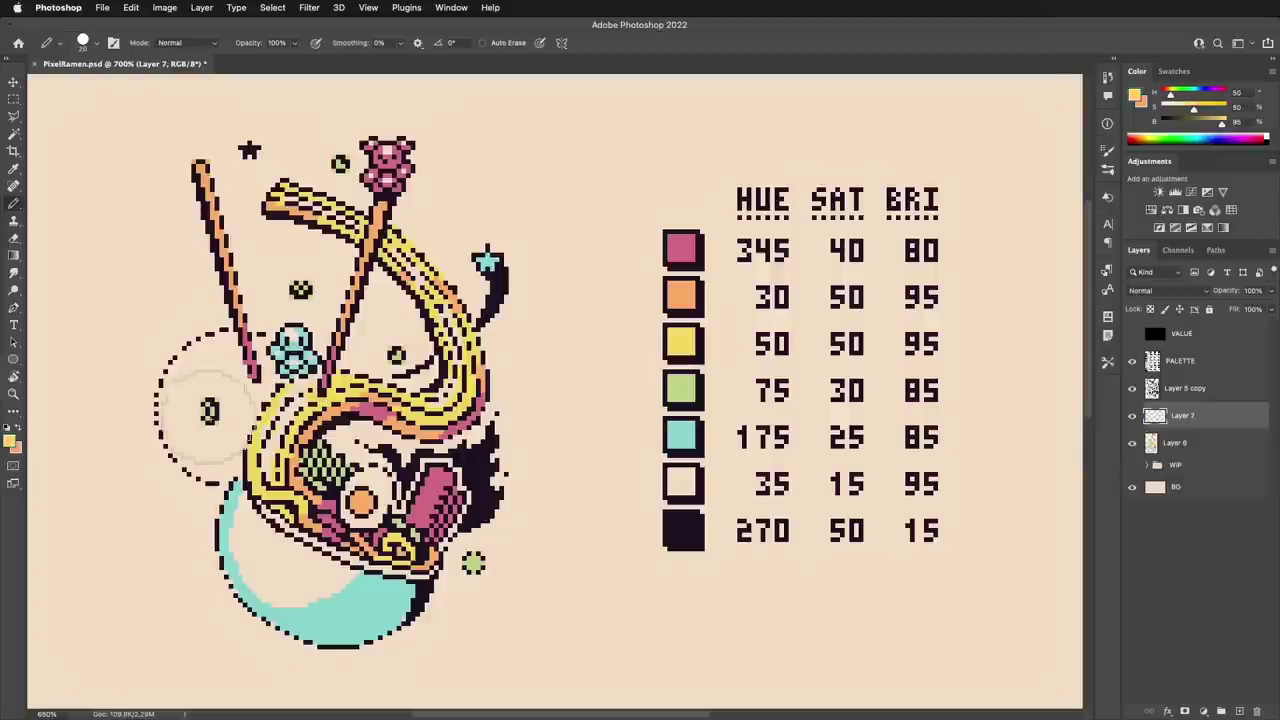
key("super+bracketleft")
mouse_move(241, 378)
left_mouse_down()
mouse_move(222, 371)
mouse_move(232, 367)
mouse_move(232, 411)
left_mouse_up()
- Build a checkerboard dither of single cream pixels on another new layer, duplicating and merging it until it covers the yellow circle
key("bracketleft")
key("bracketleft")
key("bracketleft")
key("bracketleft")
key("bracketleft")
key("bracketleft")
key("bracketleft")
key("bracketleft")
key("bracketleft")
key("bracketleft")
key("super+shift+alt+n")
left_click(175, 336, "alt")
left_click(202, 362)
left_click(223, 362)
key("v")
key("super+e")
key("super+e")
left_click_drag(232, 411, 232, 455, "alt")
key("super+e")
key("super+e")
left_click_drag(265, 390, 232, 366)
key("m")
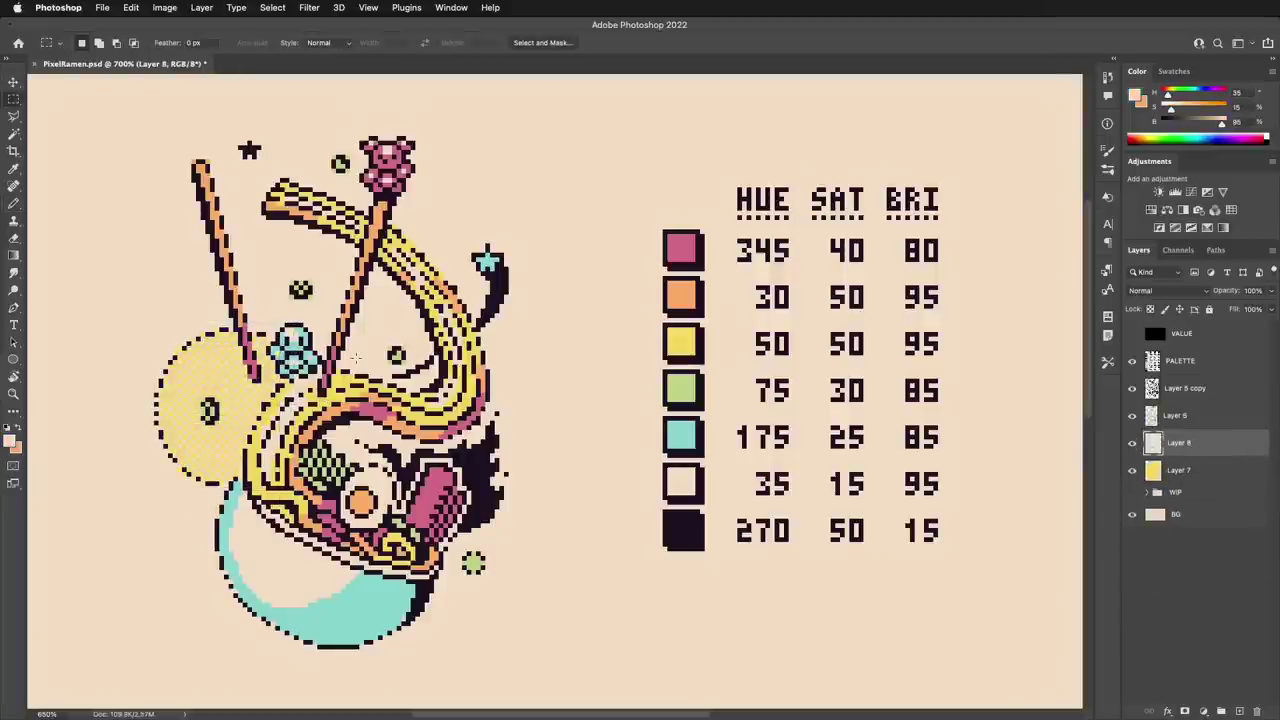
- Shade the broth area above the egg with ragged orange pixels reaching toward the dark shadow
key("b")
left_click(301, 290, "alt")
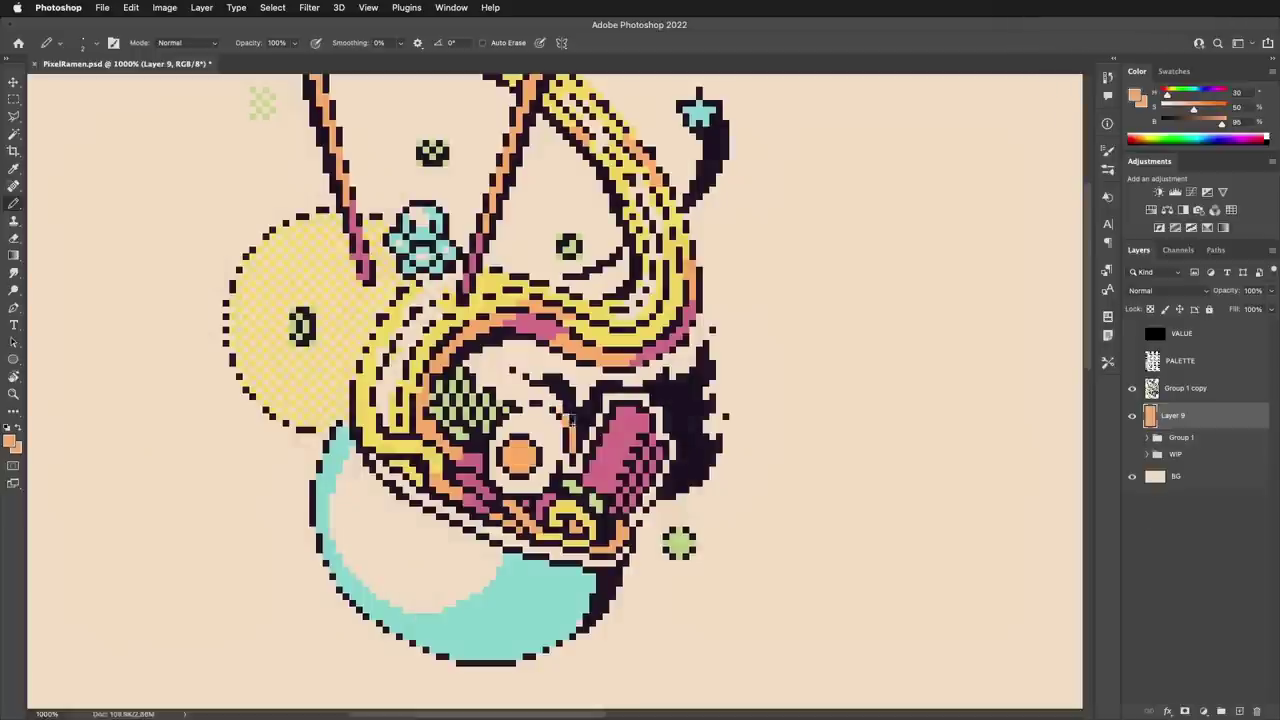
mouse_move(565, 410)
left_mouse_down()
mouse_move(512, 366)
mouse_move(531, 376)
mouse_move(503, 365)
mouse_move(497, 383)
mouse_move(523, 397)
mouse_move(487, 390)
mouse_move(518, 350)
left_mouse_up()
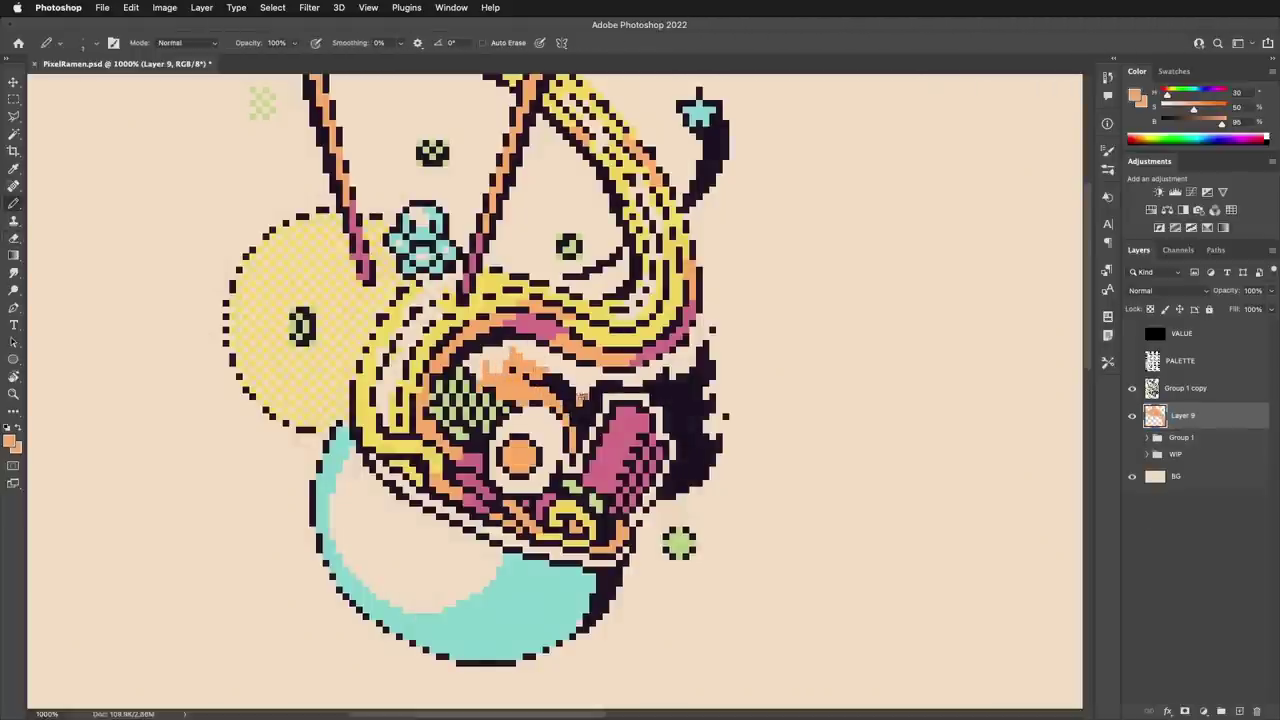
left_click_drag(581, 398, 576, 382)
- Add orange splash accents outside the bowl's rim and along the inner and outer edges of the noodle band
mouse_move(659, 510)
left_mouse_down()
mouse_move(642, 535)
mouse_move(660, 522)
left_mouse_up()
left_click_drag(686, 497, 705, 497)
left_click_drag(607, 286, 619, 285)
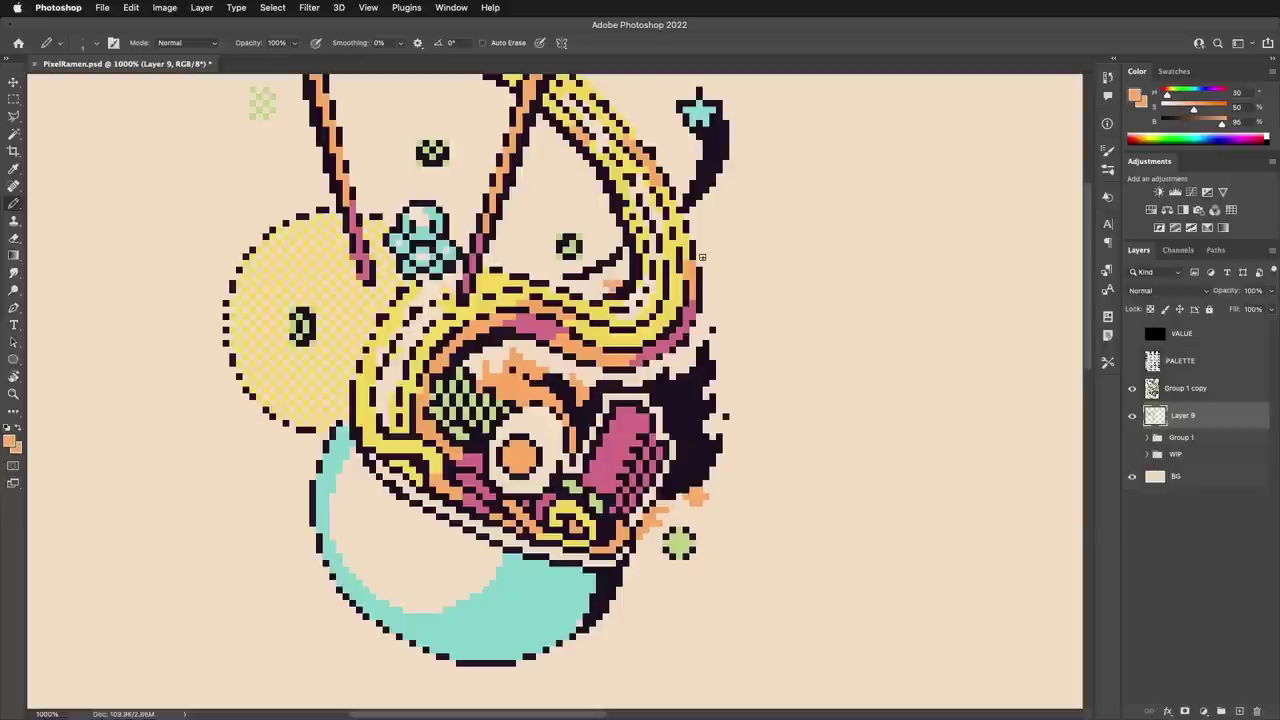
left_click_drag(702, 257, 706, 292)
left_click(603, 197)
- Stamp three large yellow discs around the dithered circle's outer edge, and add a pink accent between the chopstick and noodle band
key("bracketright")
key("bracketright")
key("bracketright")
key("bracketright")
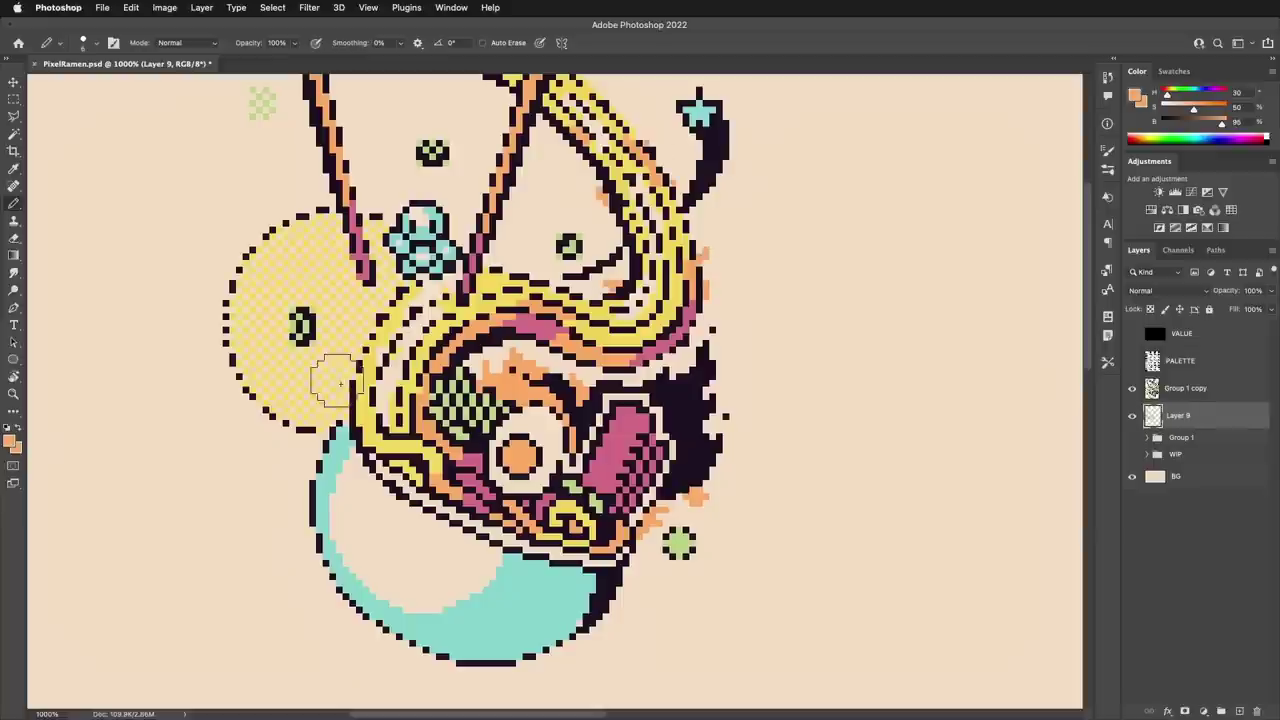
left_click(340, 383, "alt")
key("bracketright")
key("bracketright")
key("bracketright")
key("bracketright")
key("bracketright")
left_click(279, 213)
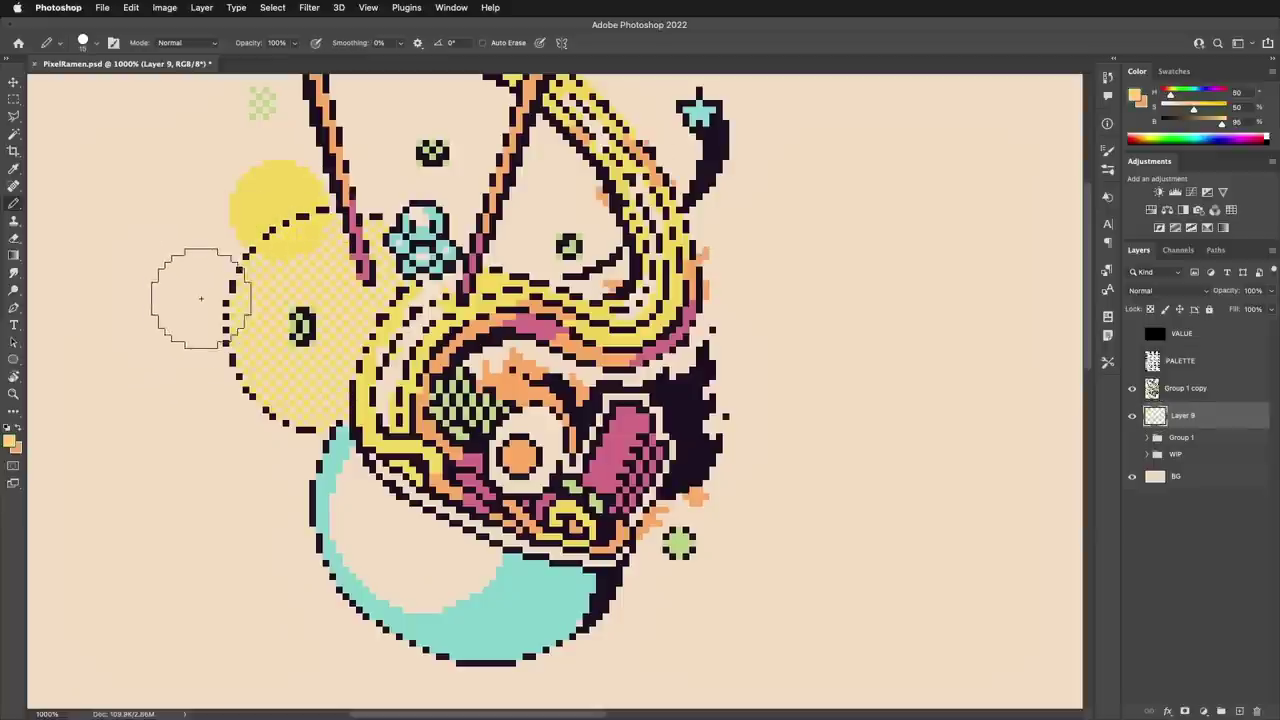
left_click(200, 298)
left_click(258, 420)
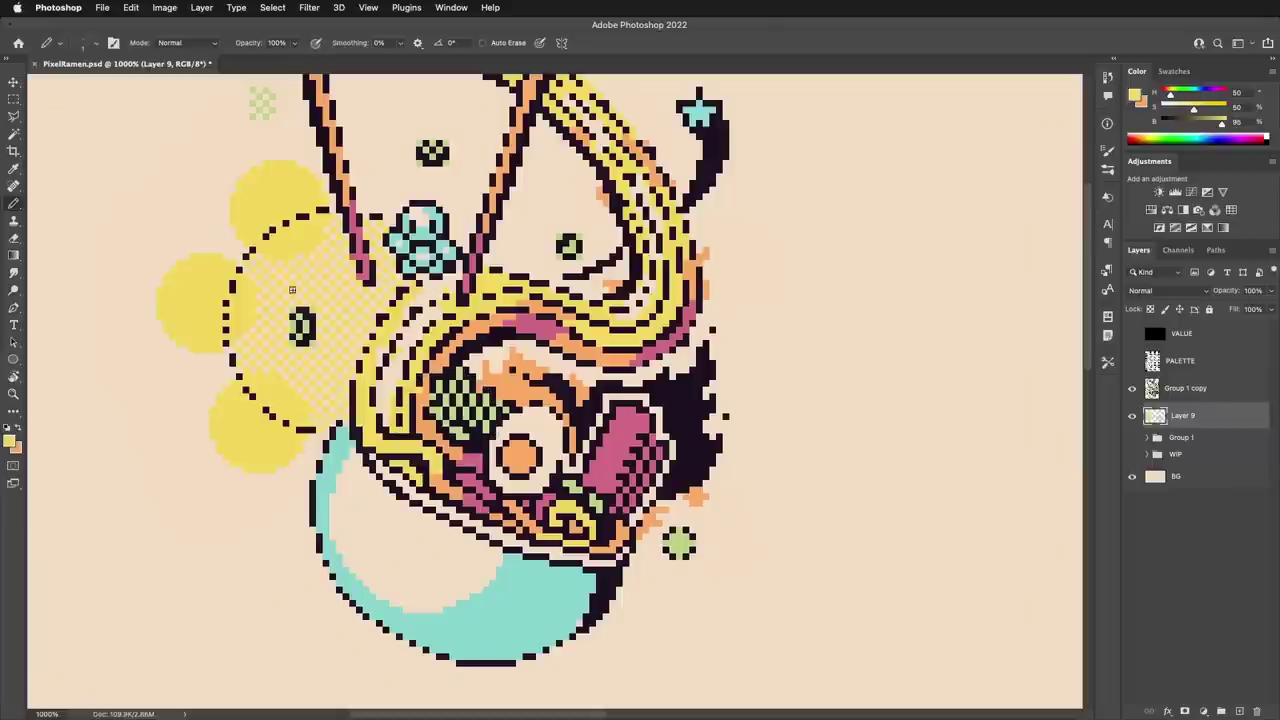
left_click(525, 326, "alt")
left_click(548, 173)
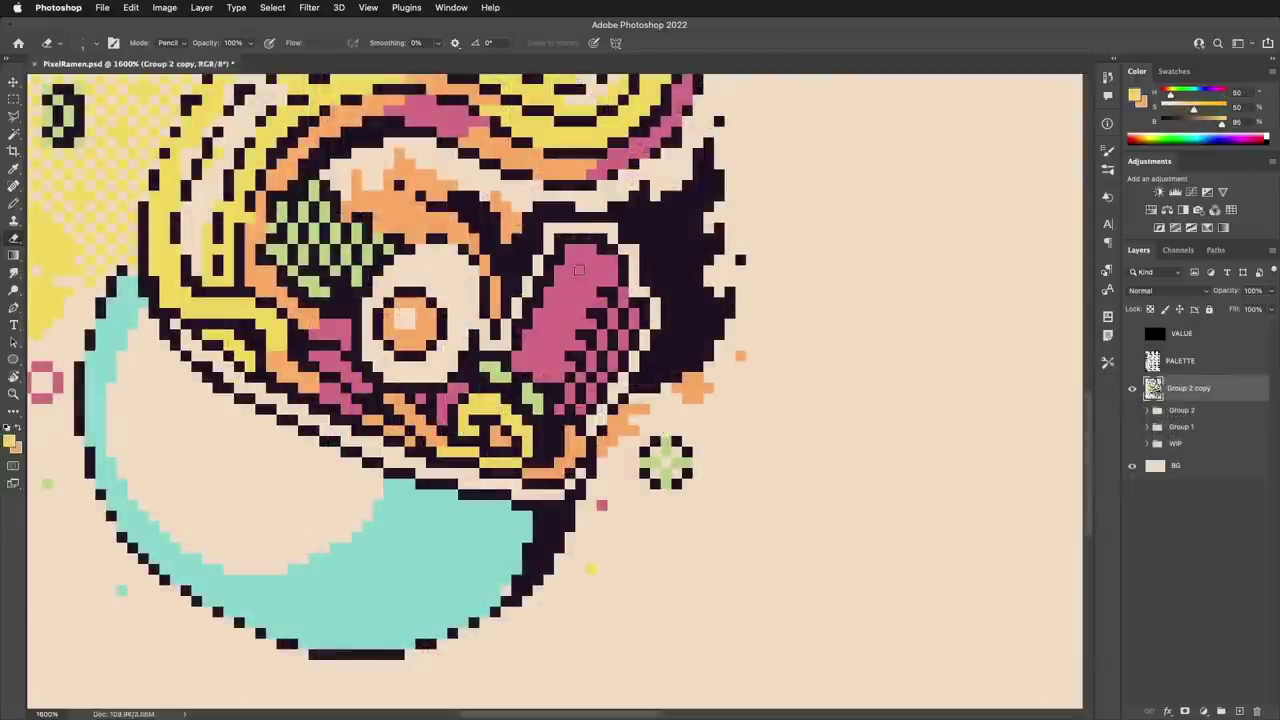
- Erase a stepped column of cream highlights down the pink meat piece beside the egg
left_click(575, 265)
left_click(564, 296)
left_click(554, 327)
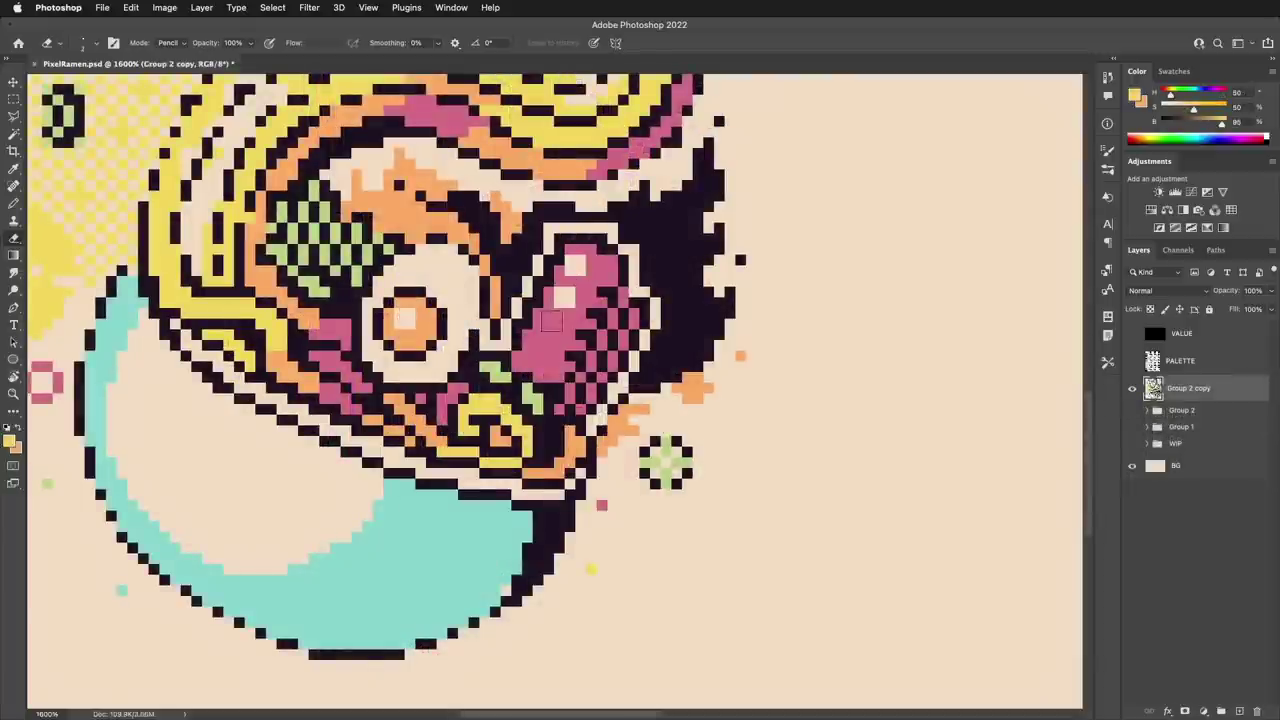
left_click(542, 358)
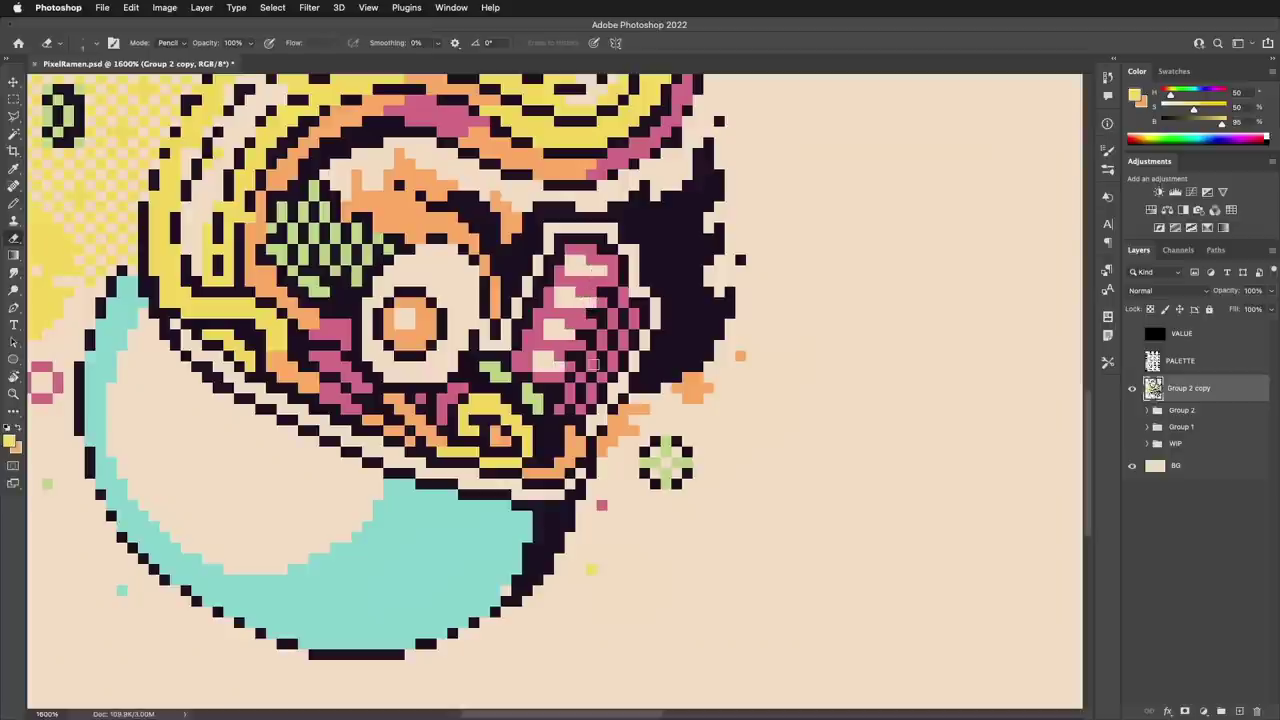
left_click(572, 283)
left_click(560, 314)
- Place pink accent pixels on the corners of the meat piece's pale outline and in the gap beside the egg
key("b")
left_click(578, 250, "alt")
left_click(548, 229)
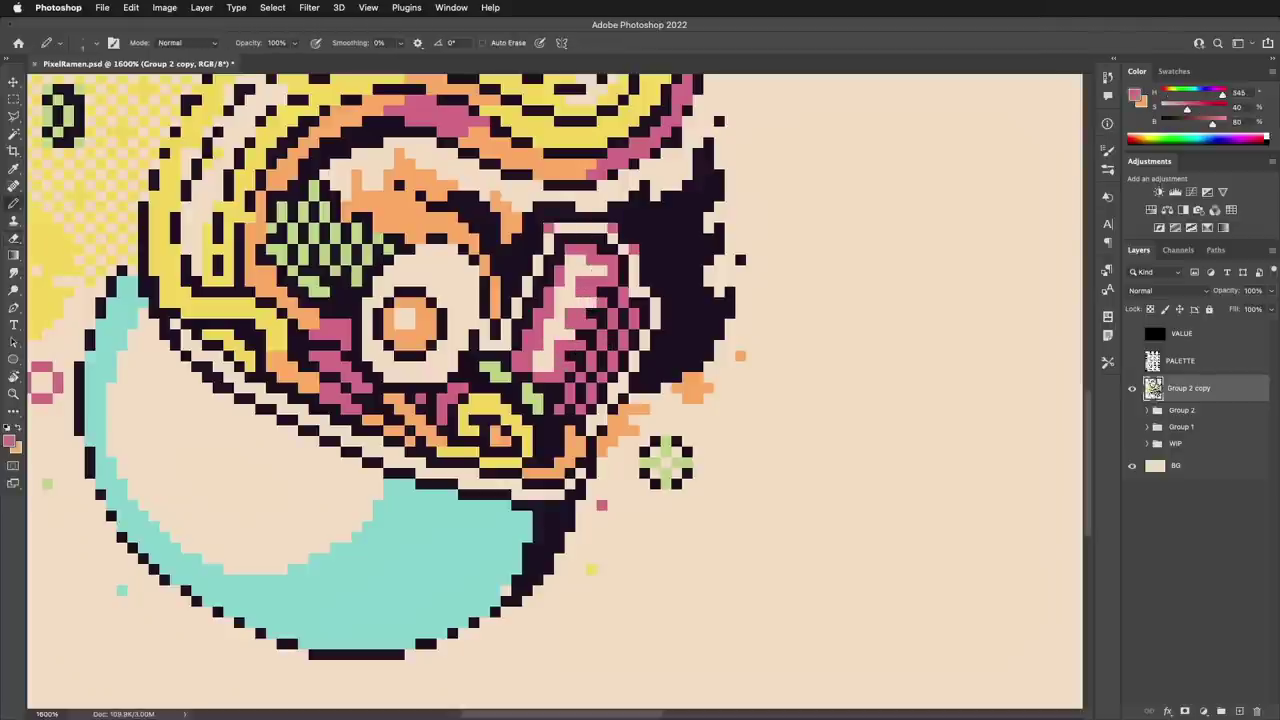
left_click_drag(486, 346, 496, 346)
key("e")
left_click(506, 346)
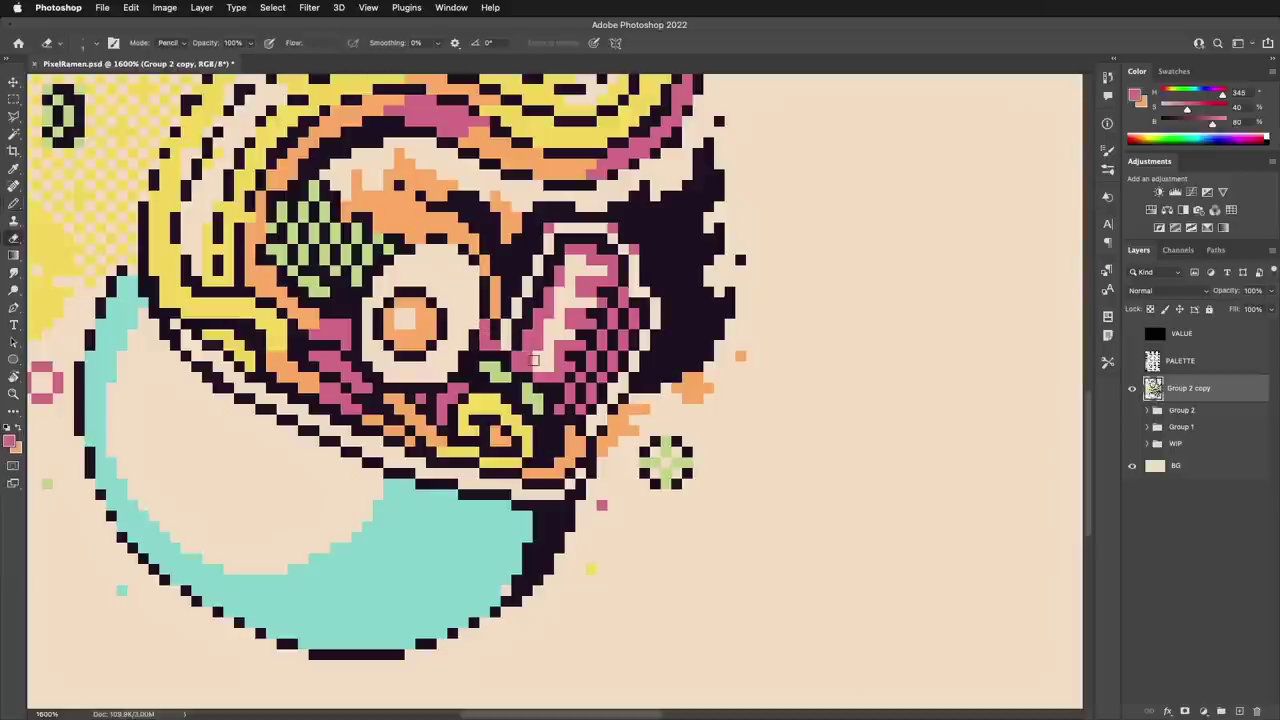
- Add orange shading pixels beside the egg and at the lower bend of the yellow noodles
key("b")
left_click(495, 308, "alt")
left_click(506, 346)
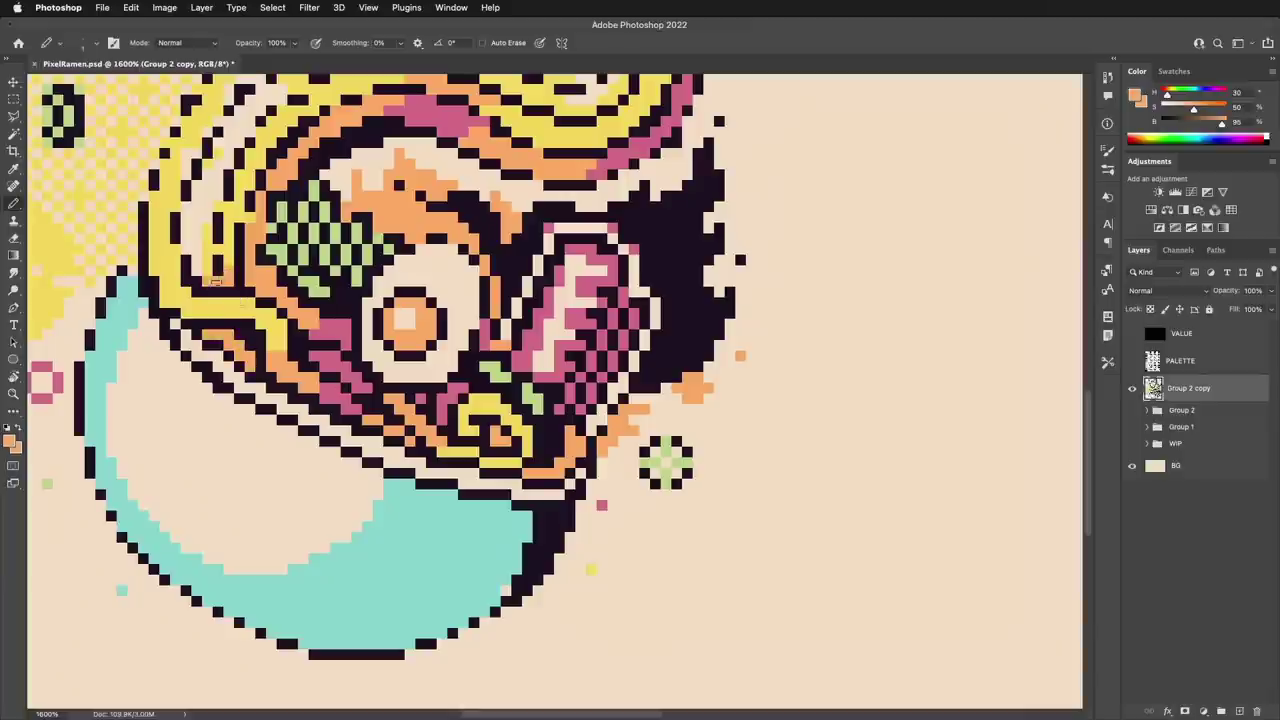
left_click(200, 270, "alt")
- Scatter five single teal speckles across the cream area of the bowl
left_click(410, 512, "alt")
left_click(326, 464)
left_click(271, 538)
left_click(163, 370)
left_click(217, 451)
left_click(154, 484)
- Erase scattered single-pixel cream speckles from the teal shading of the bowl
key("e")
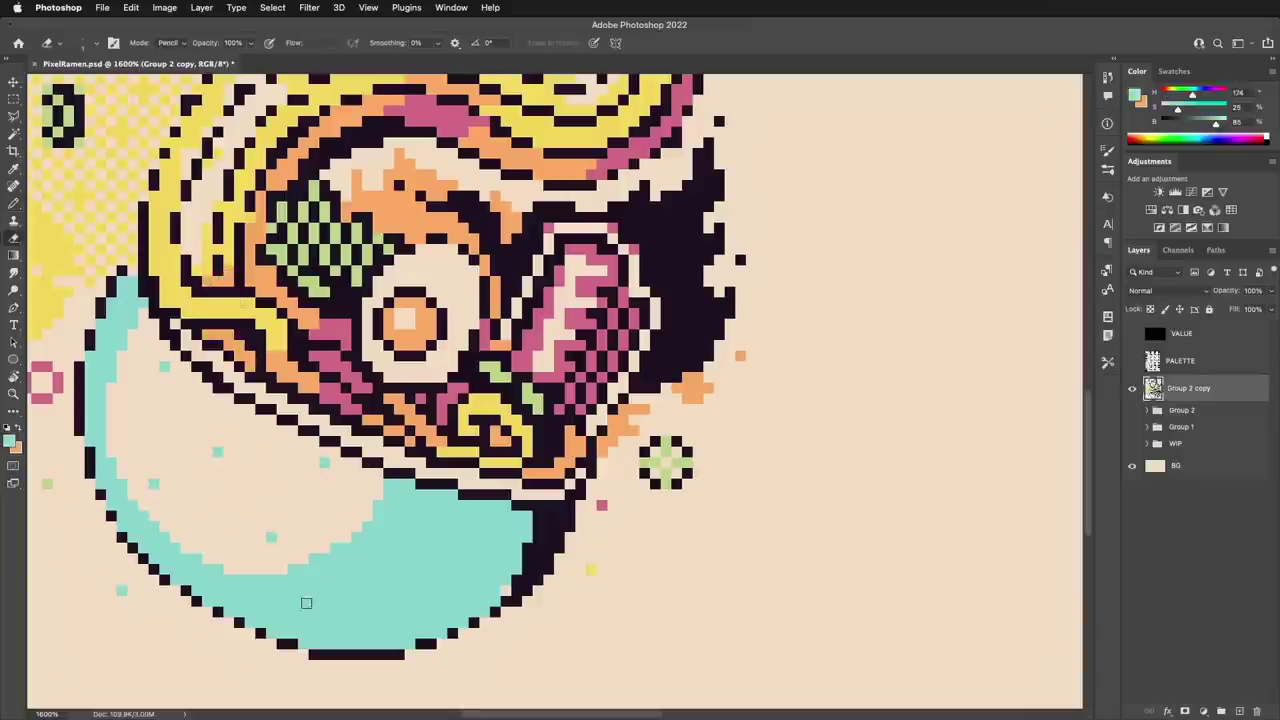
left_click(314, 601)
left_click(399, 515)
left_click(485, 537)
- Recolor individual speckles in the bowl's cream area with green and yellow
key("b")
left_click(318, 291, "alt")
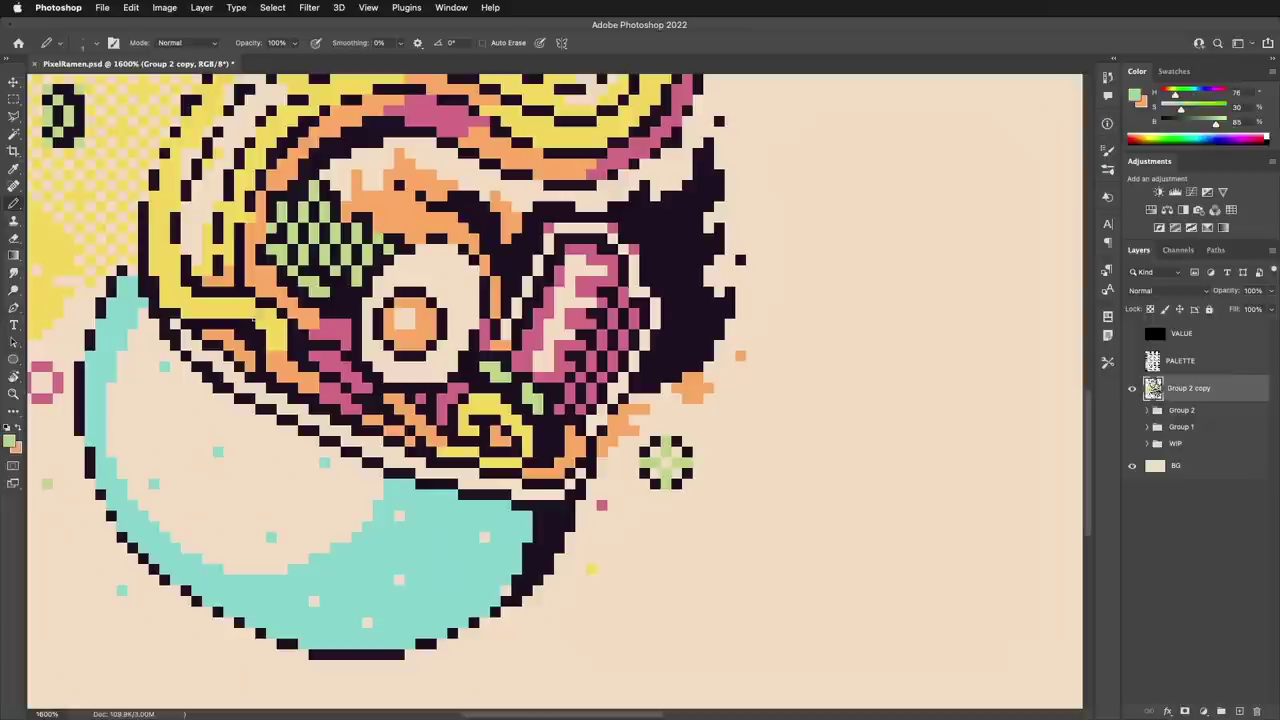
left_click(591, 568, "alt")
left_click(270, 537)
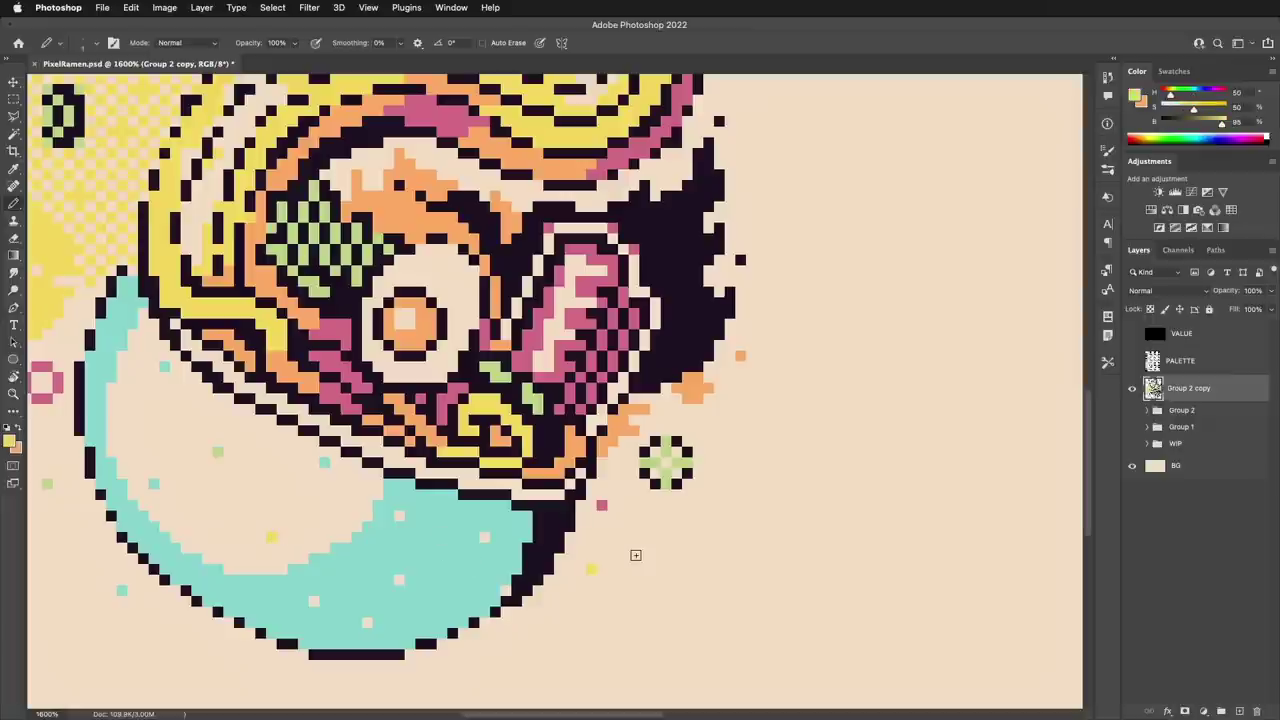
key("e")
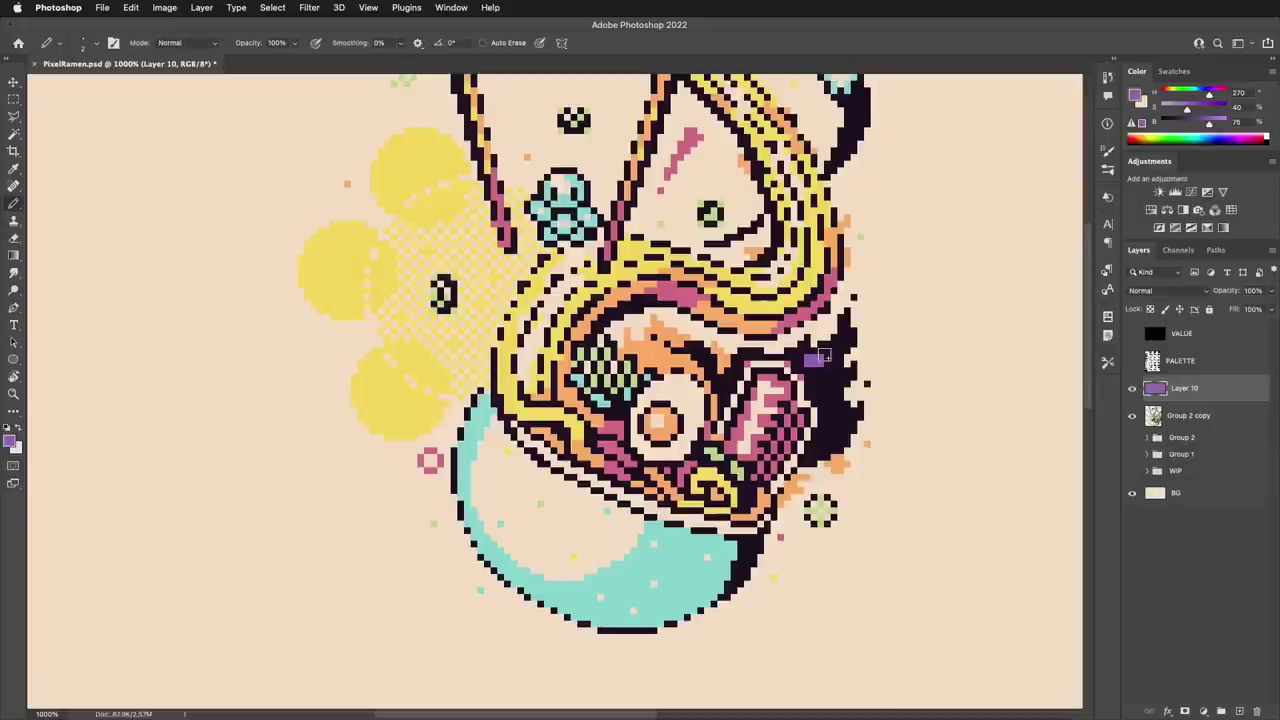
- Shade the dark splash beside the meat and the bowl's lower shadow side with purple at hue 270, saturation 40, brightness 75
mouse_move(812, 358)
left_mouse_down()
mouse_move(845, 327)
mouse_move(814, 370)
mouse_move(825, 364)
mouse_move(825, 391)
mouse_move(844, 373)
mouse_move(814, 390)
mouse_move(828, 422)
mouse_move(851, 418)
mouse_move(822, 430)
left_mouse_up()
left_click(842, 340)
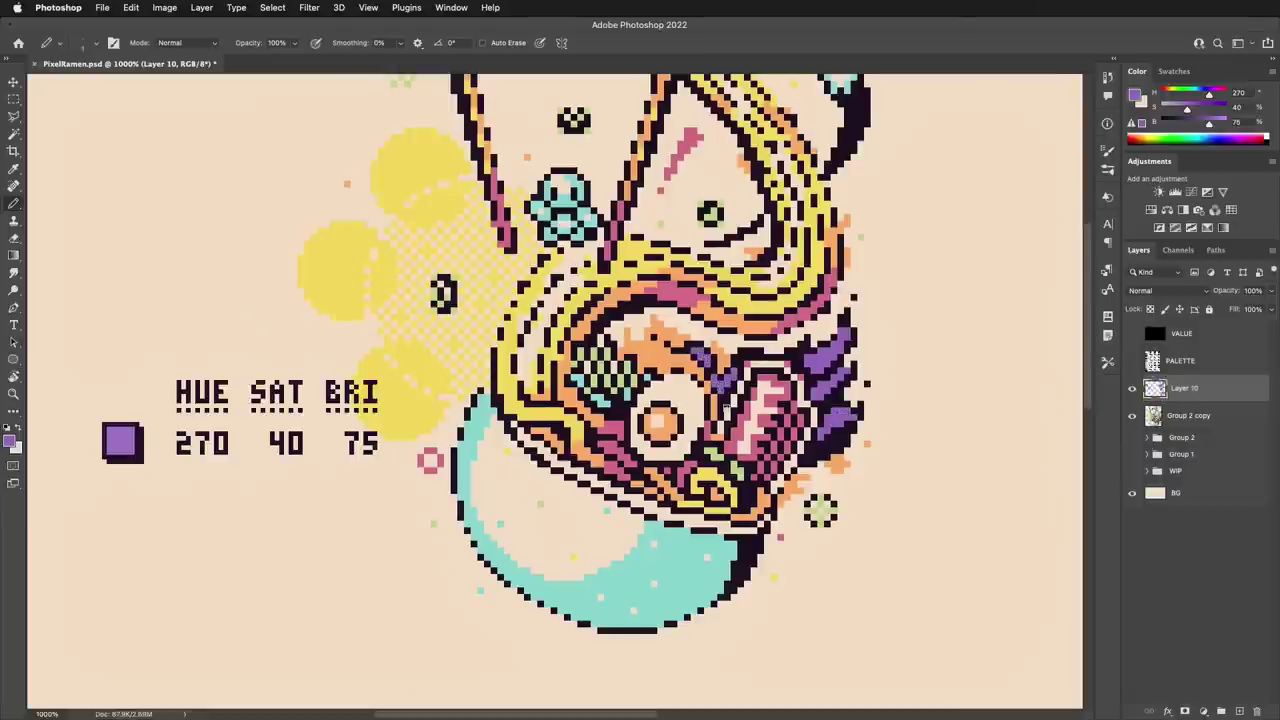
mouse_move(698, 536)
left_mouse_down()
mouse_move(644, 620)
mouse_move(600, 626)
mouse_move(694, 606)
mouse_move(654, 619)
mouse_move(713, 542)
mouse_move(726, 550)
mouse_move(701, 583)
left_mouse_up()
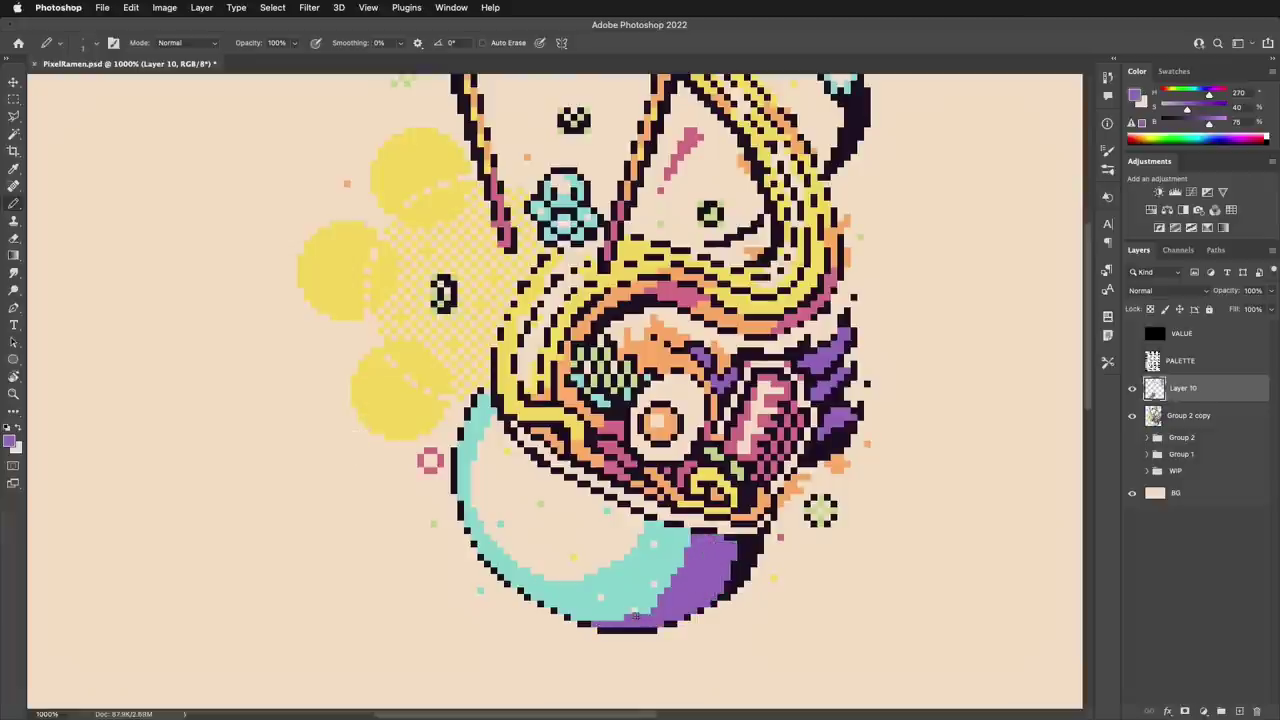
key("e")
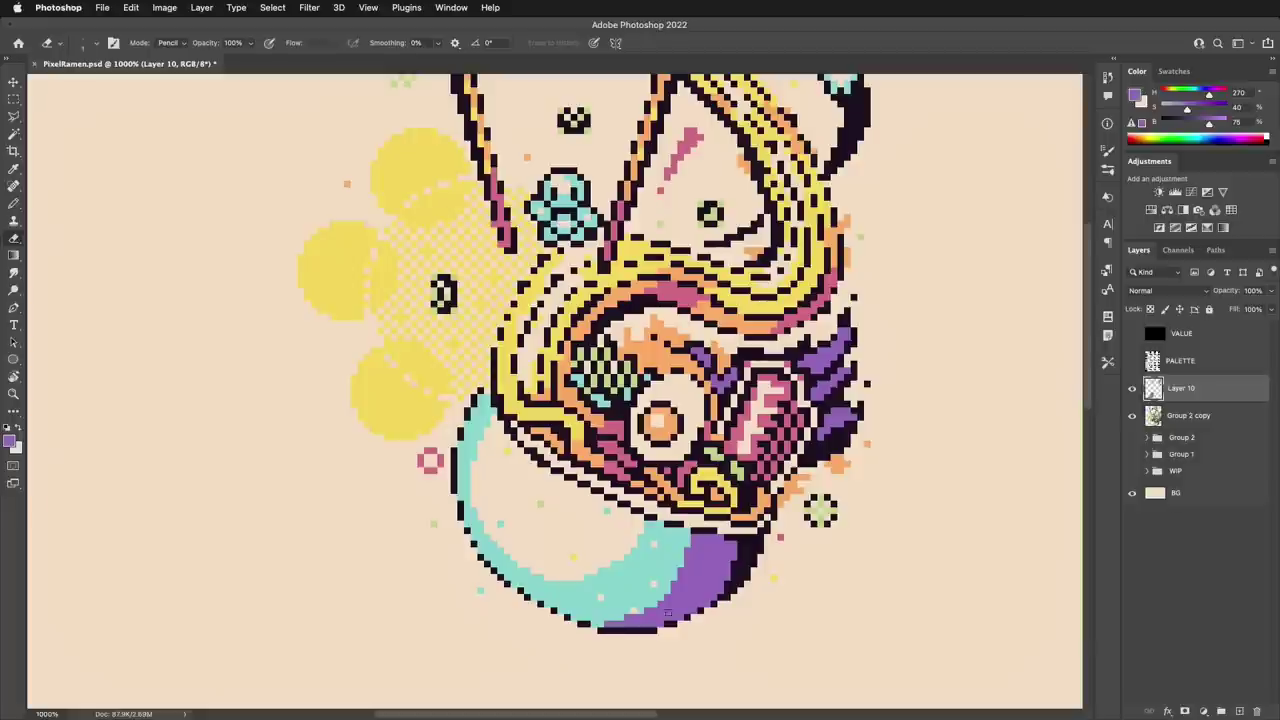
key("b")
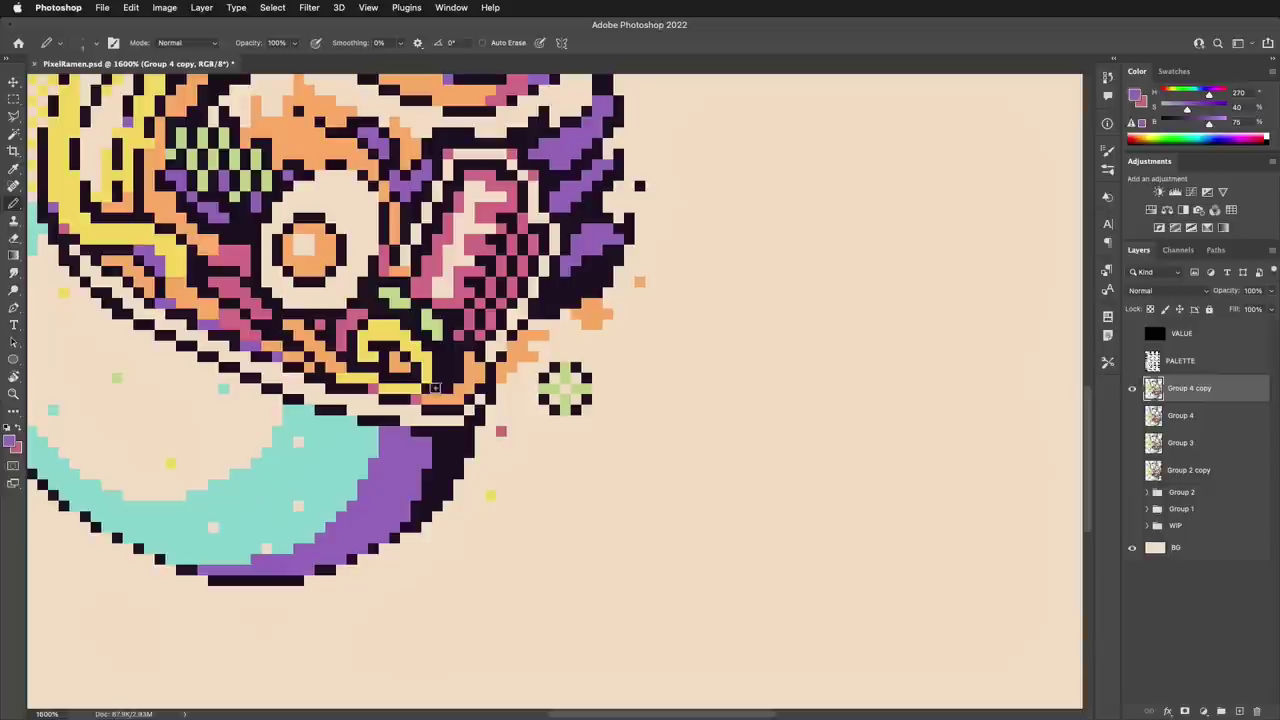
- Add purple and pink shading pixels in the dark gap between the yellow swirl and the meat's lower end
left_click_drag(436, 388, 458, 378)
key("x")
left_click(469, 346)
key("x")
left_click(480, 335)
left_click(458, 335)
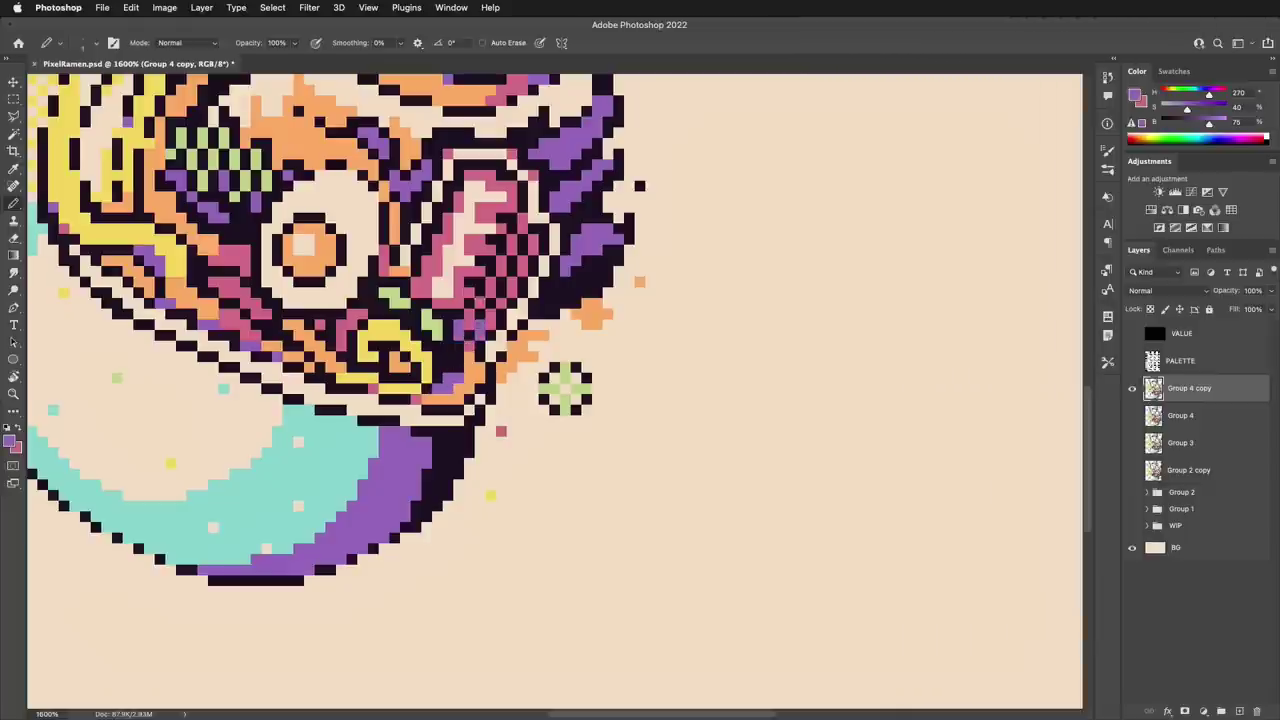
- Place purple accent pixels along the meat's shaded side and down the pale outline facing the egg
left_click(469, 287)
left_click(491, 248)
left_click(501, 229)
left_click_drag(512, 207, 511, 190)
left_click(448, 181)
left_click(438, 205)
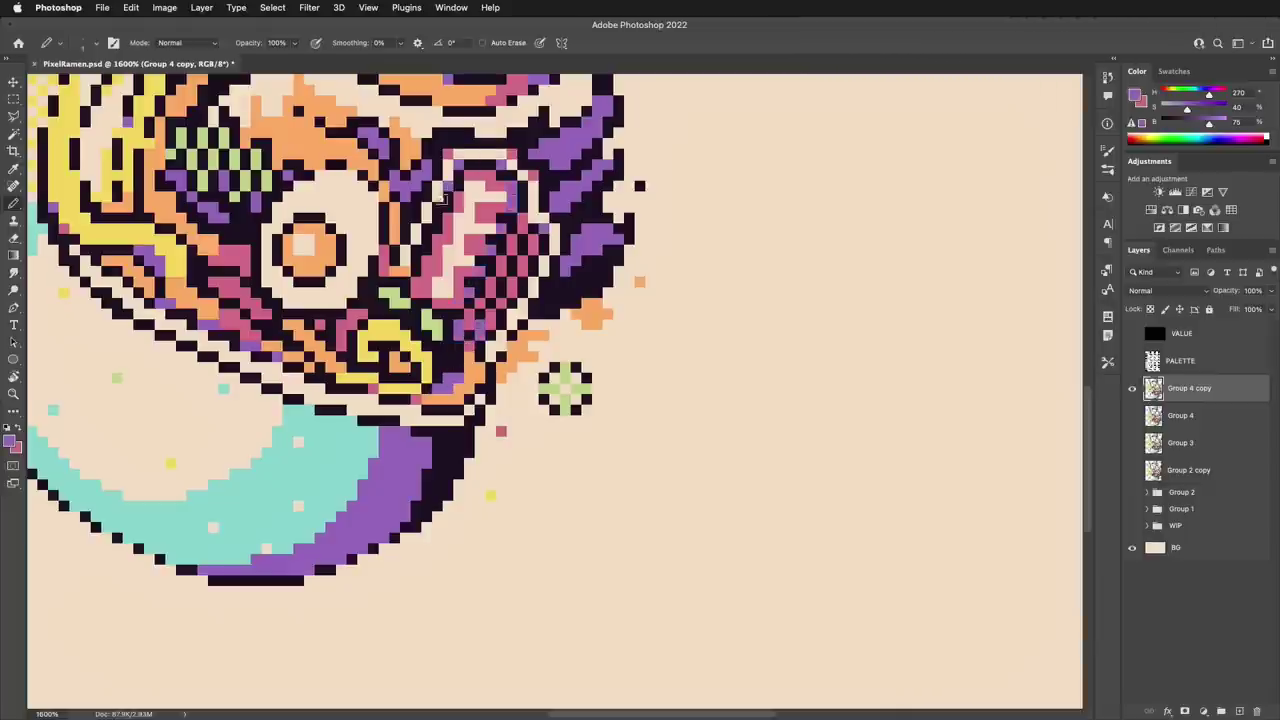
left_click(416, 250)
left_click(405, 283)
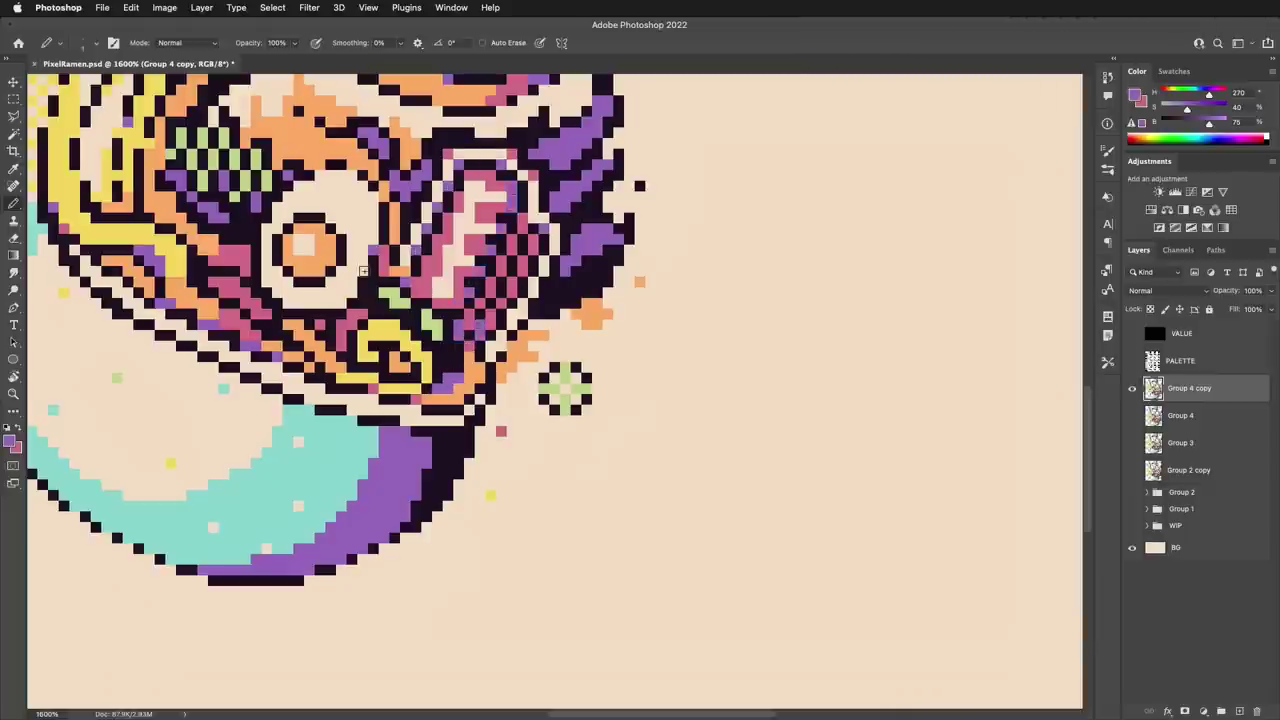
- Shade the edge of the egg white facing the meat with purple pixels
left_click(374, 240)
left_click(363, 271)
left_click(352, 302)
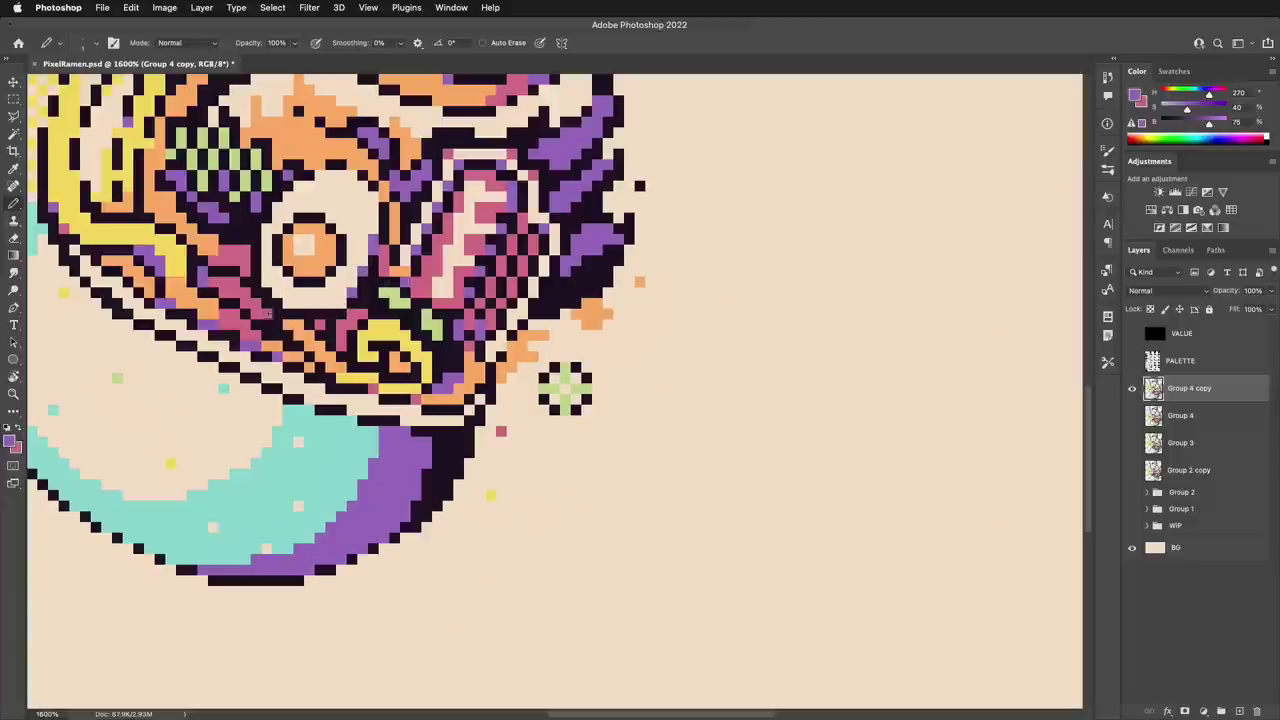
- Add purple pixels between the egg, the pink shading and the green garnish, and pink accents on the neighboring noodle edge
left_click_drag(277, 314, 277, 325)
left_click_drag(256, 240, 256, 250)
left_click(245, 218)
left_click(234, 229)
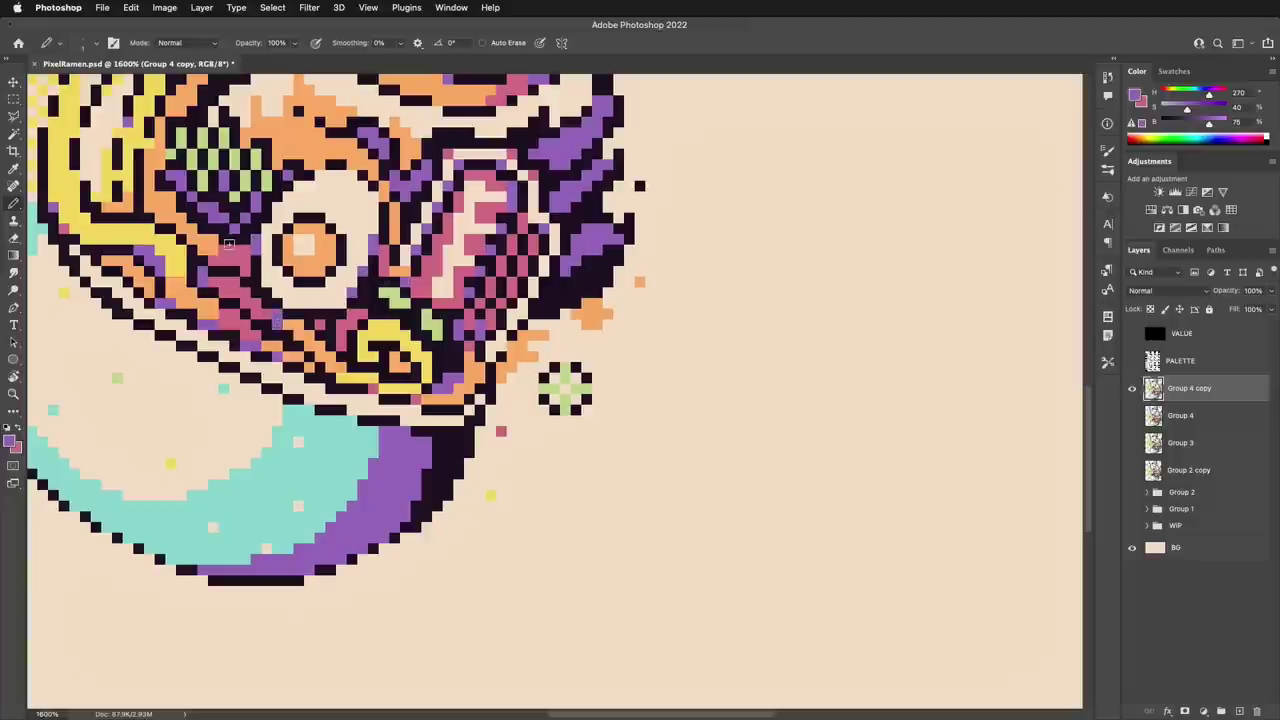
left_click(176, 231, "alt")
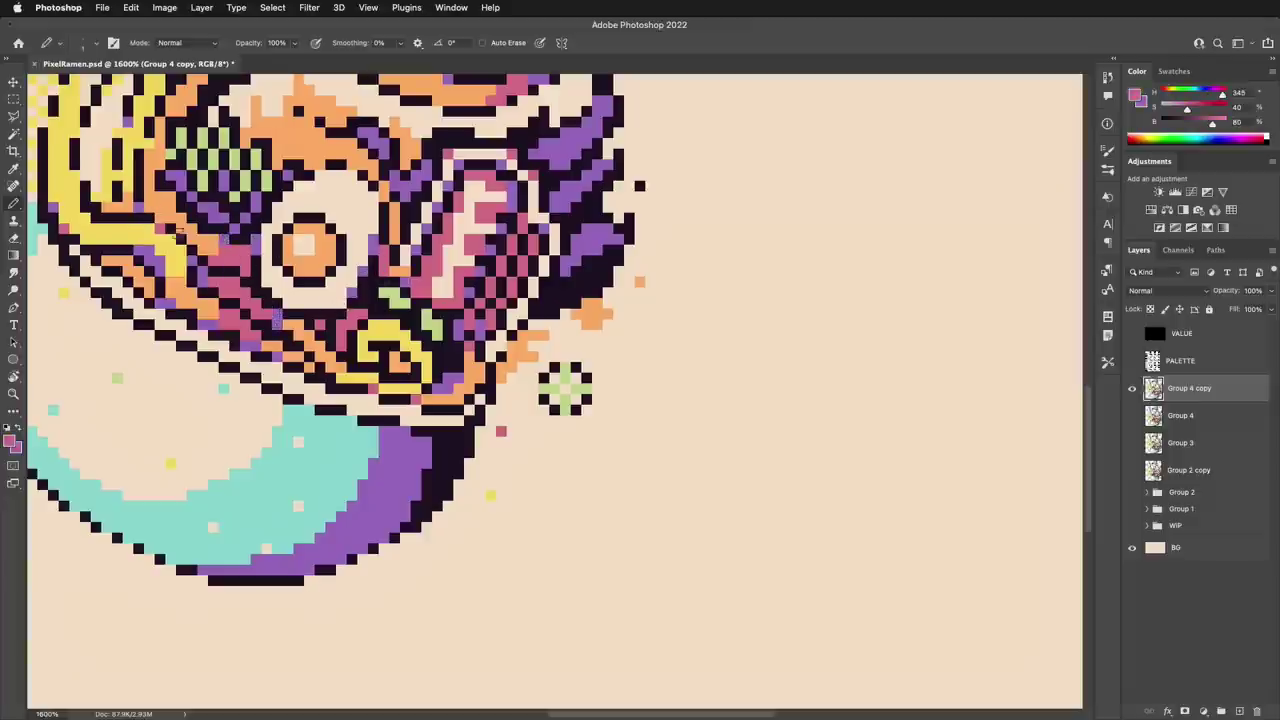
left_click(176, 285)
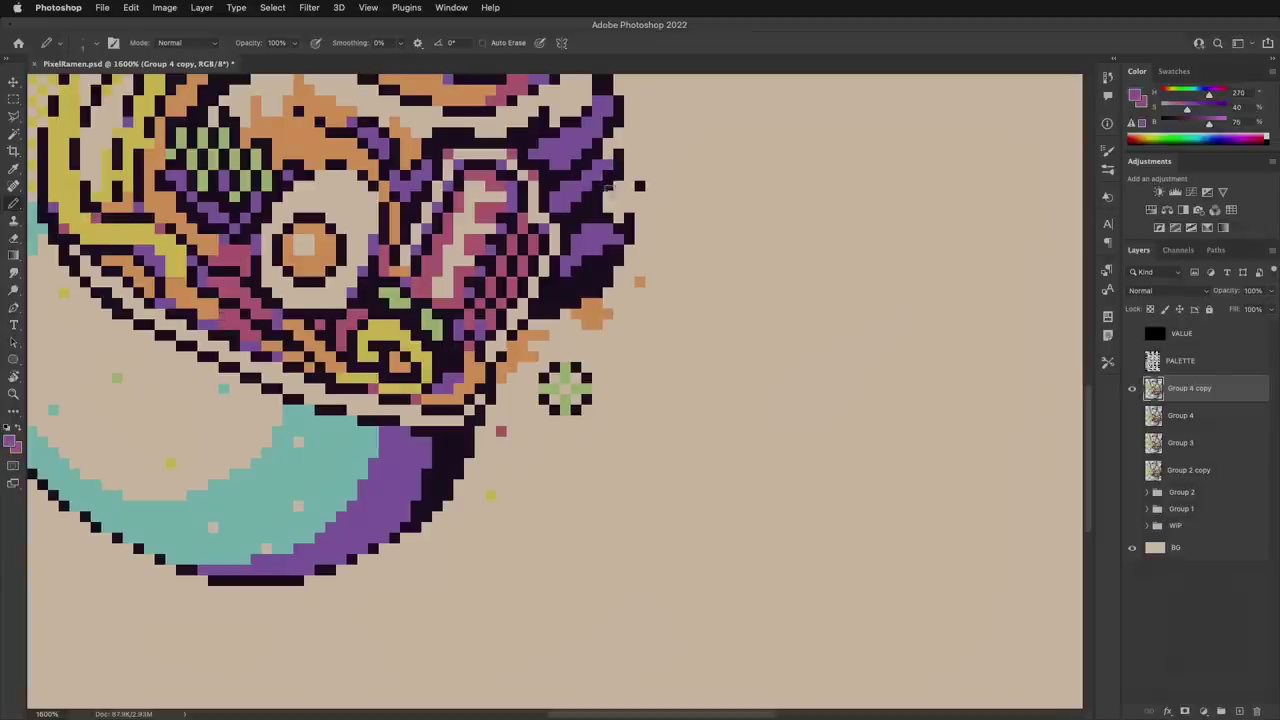